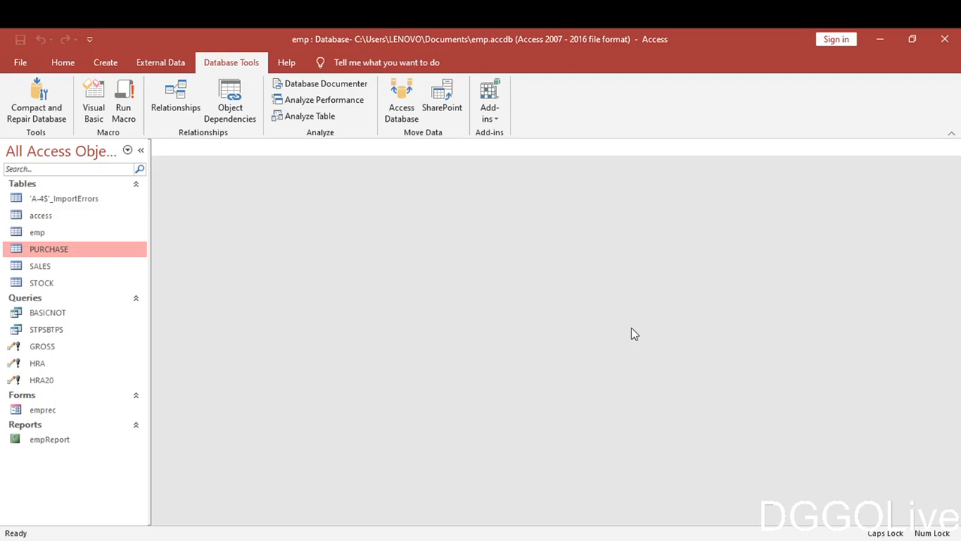
# Review the field names and data types of the STOCK table and the PURCHASE table in Design View, closing each.
pyautogui.click(53, 286)
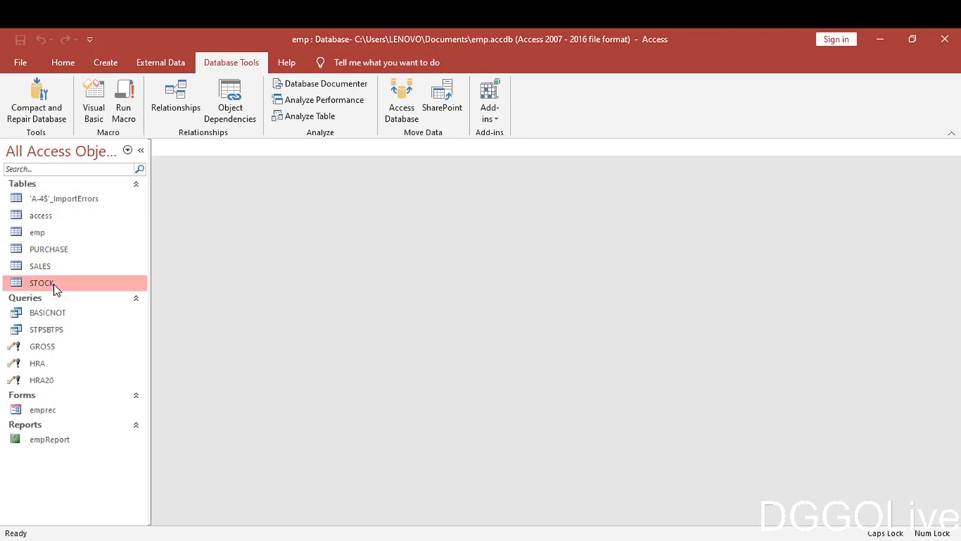
pyautogui.rightClick(54, 288)
pyautogui.click(98, 310)
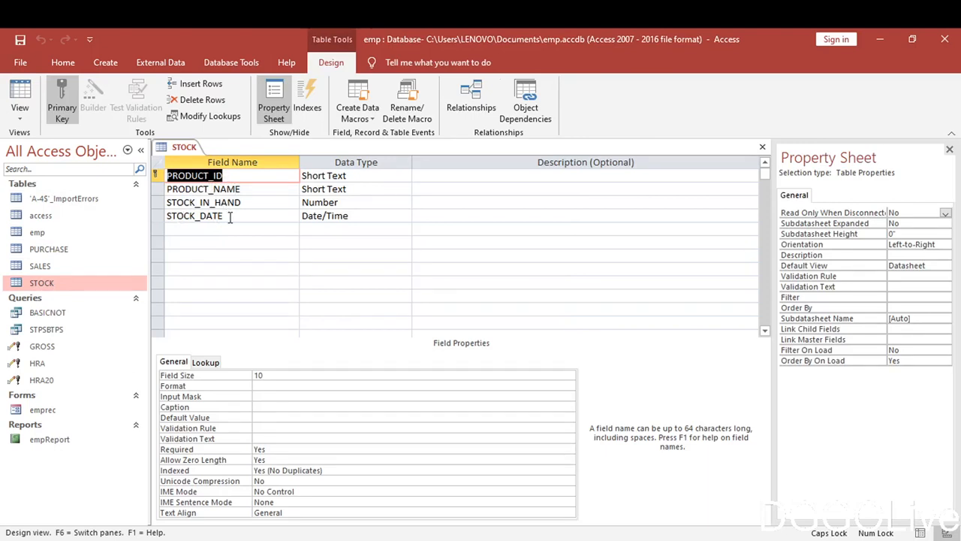
pyautogui.click(763, 146)
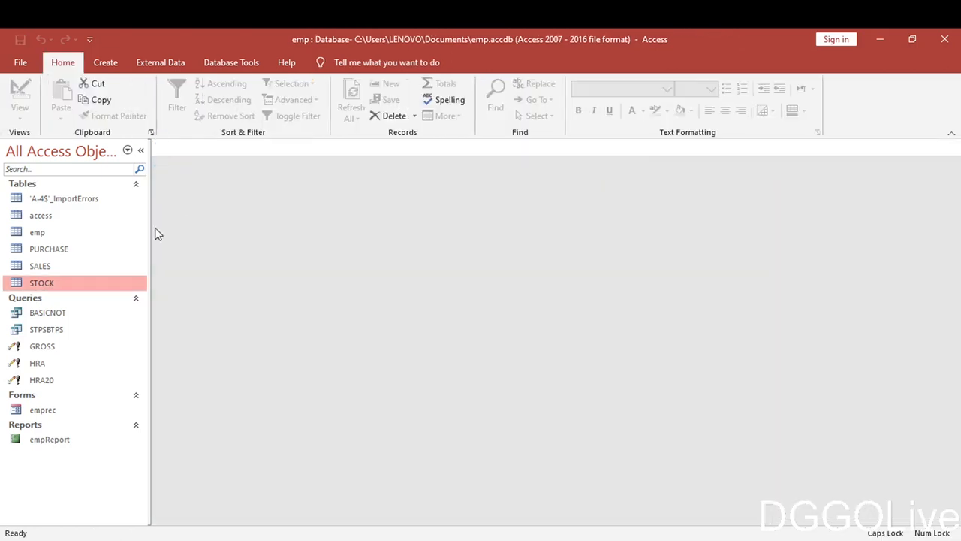
pyautogui.click(52, 252)
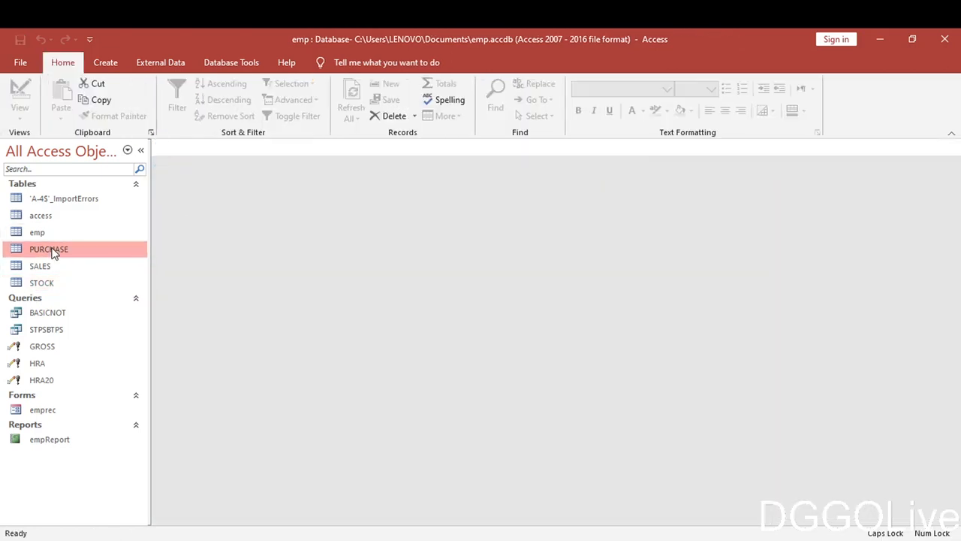
pyautogui.rightClick(52, 254)
pyautogui.click(88, 272)
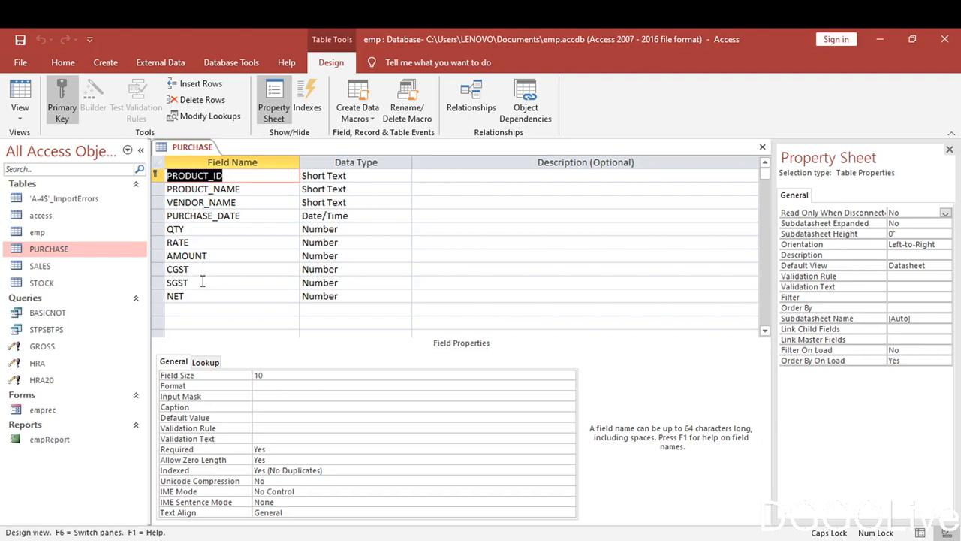
pyautogui.click(761, 149)
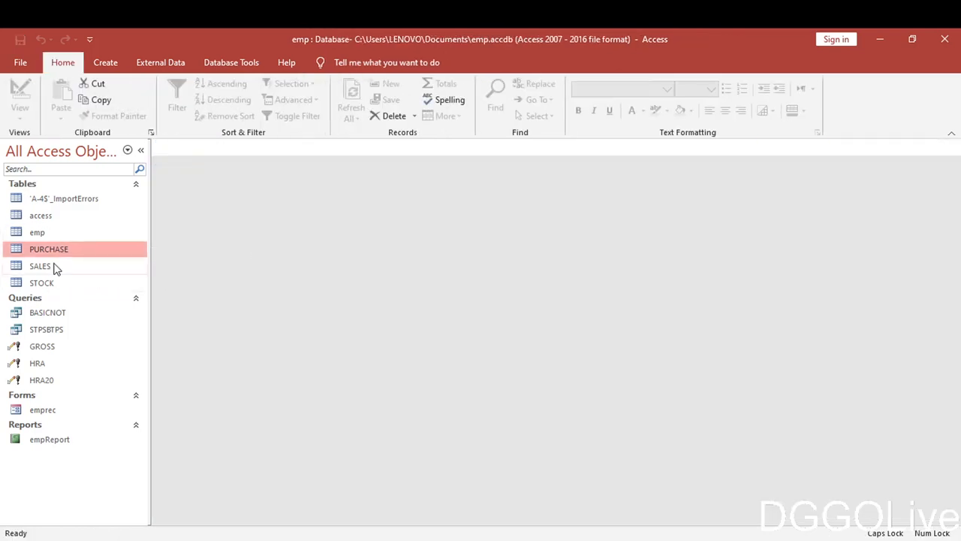
# Open the SALES table in Design View and correct the misspelled date field name to SALES_DATE.
pyautogui.click(54, 267)
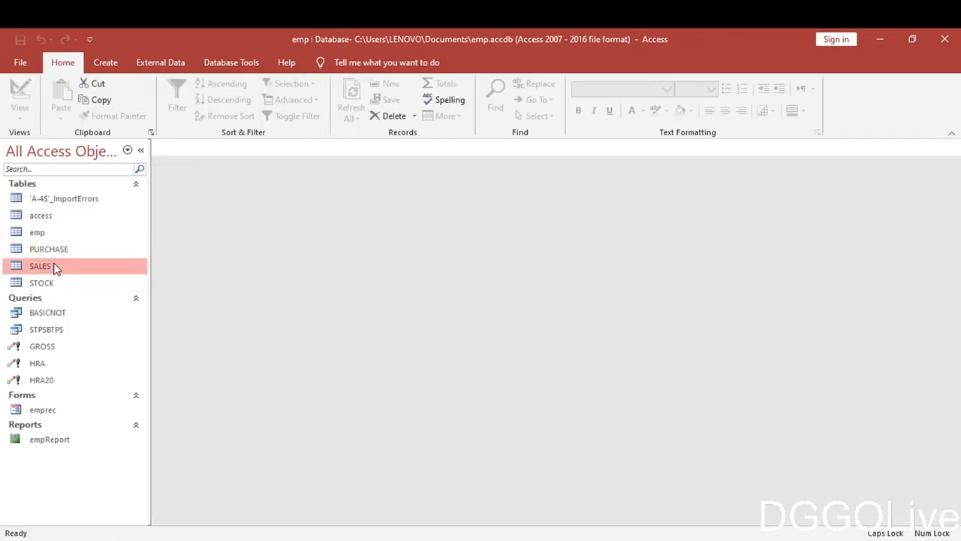
pyautogui.rightClick(55, 266)
pyautogui.click(99, 290)
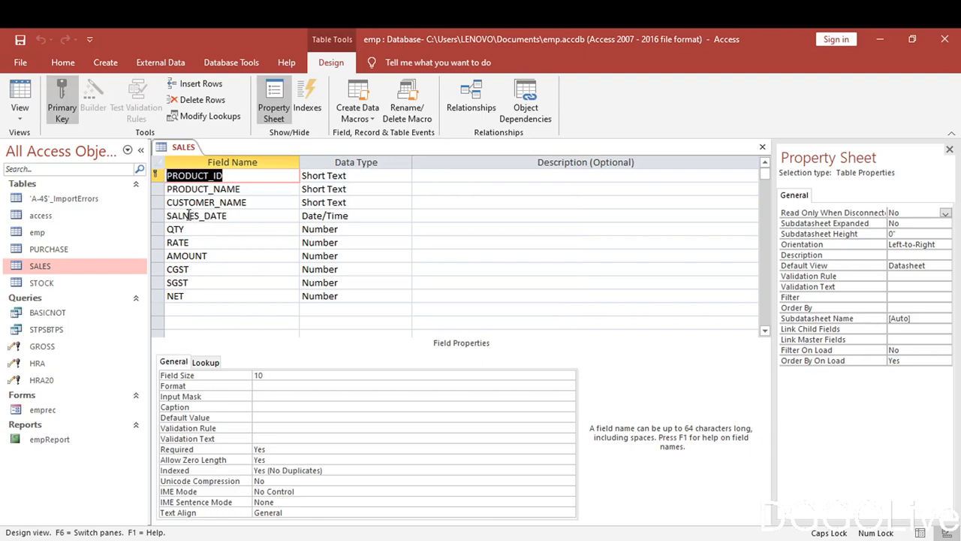
pyautogui.click(189, 216)
pyautogui.press('BackSpace')
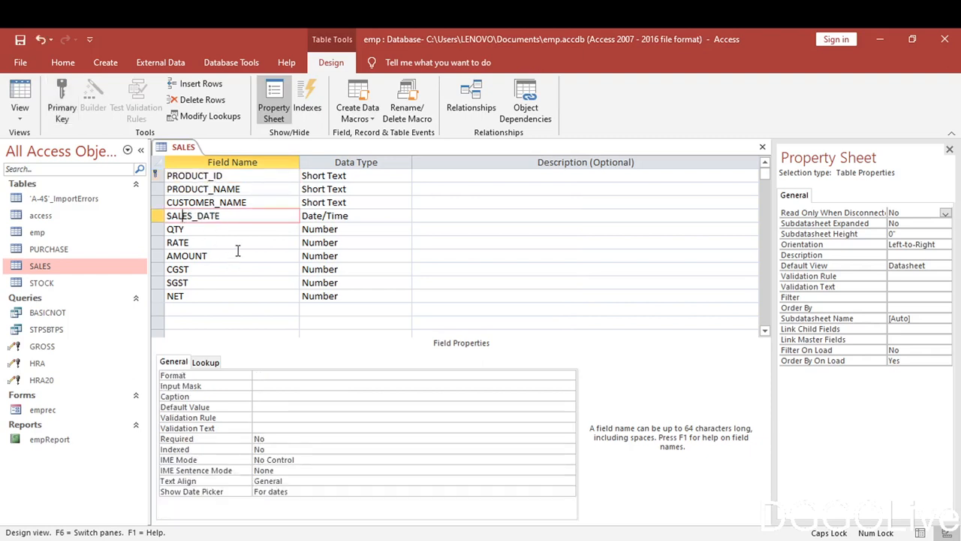
# Go through the SALES fields from QTY to NET, and close the table saving its design changes.
pyautogui.click(198, 231)
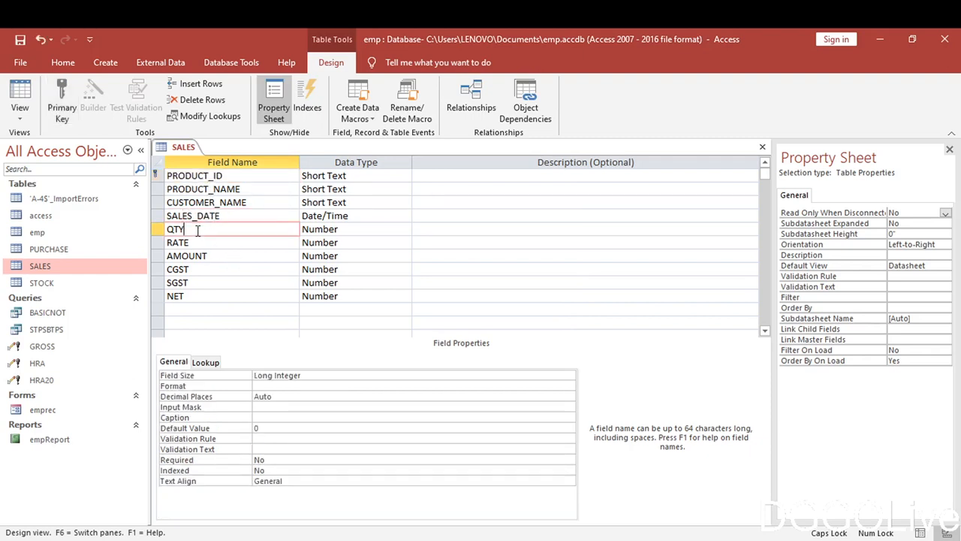
pyautogui.click(199, 244)
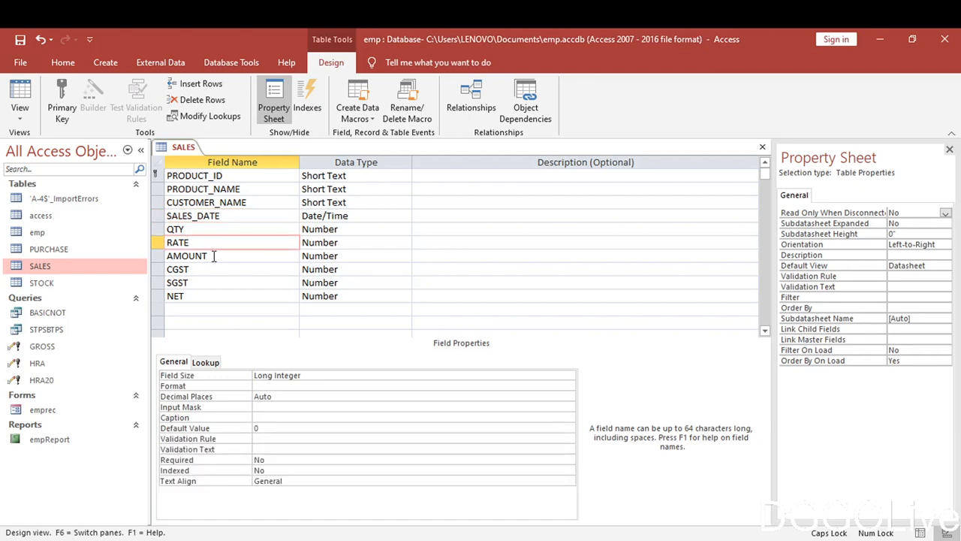
pyautogui.click(214, 256)
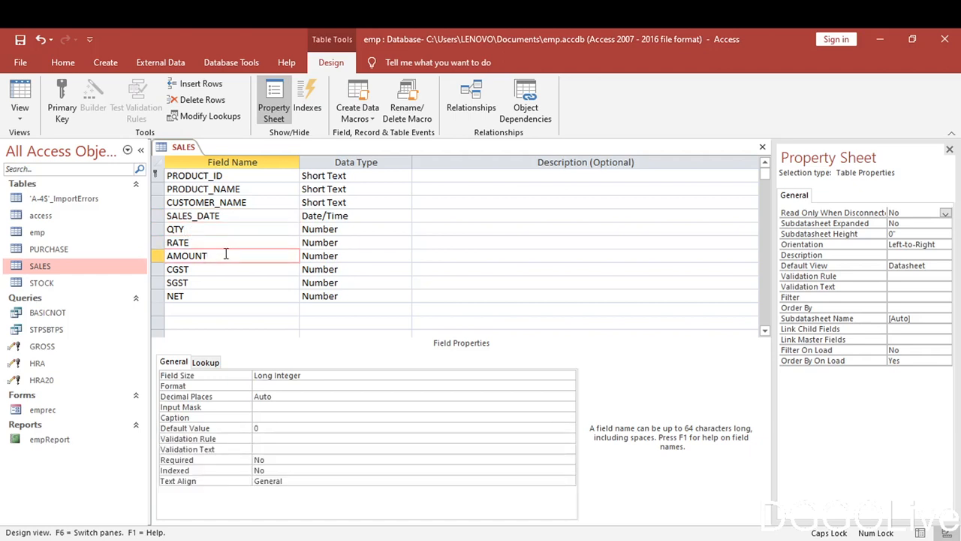
pyautogui.click(204, 270)
pyautogui.click(201, 283)
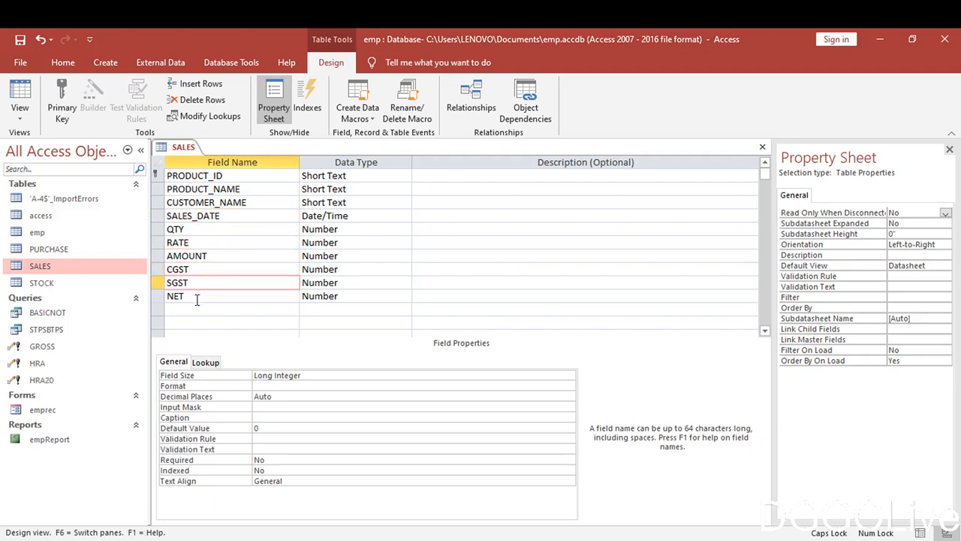
pyautogui.click(197, 297)
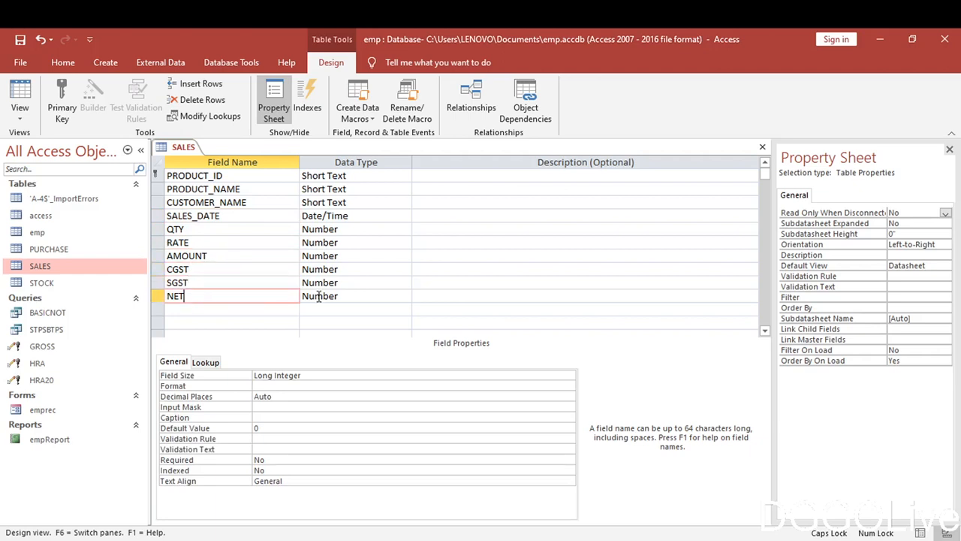
pyautogui.click(762, 149)
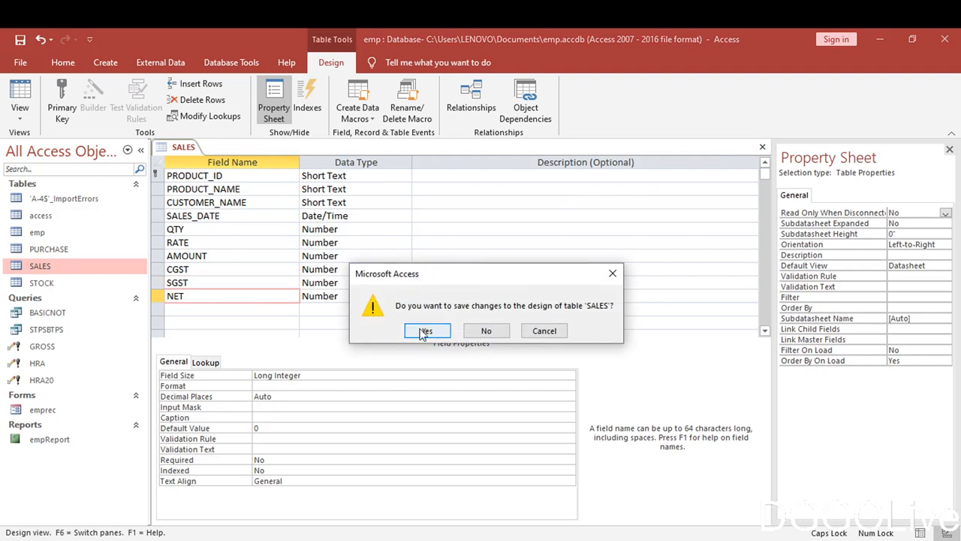
pyautogui.click(426, 331)
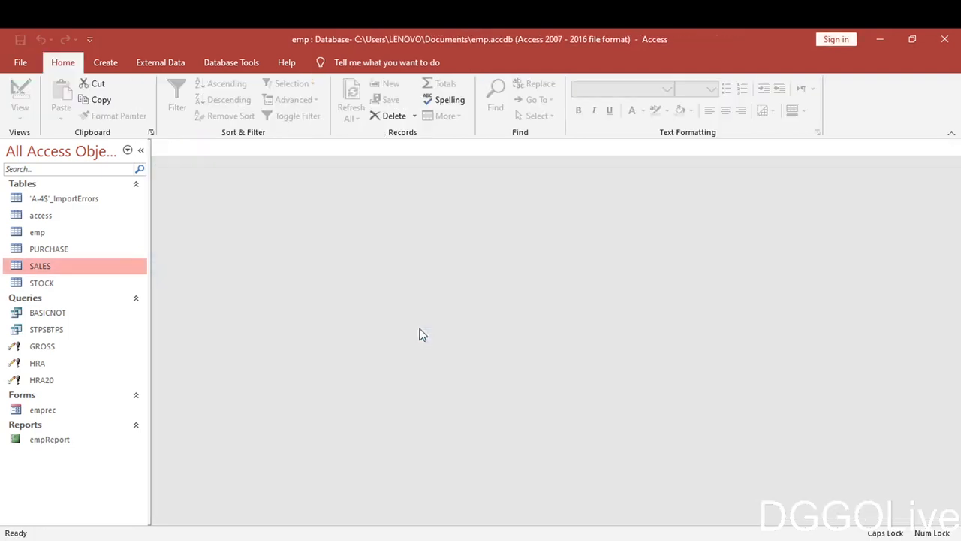
# Recheck the designs of the STOCK, SALES and PURCHASE tables, including the field size of PRODUCT_ID in SALES.
pyautogui.click(67, 248)
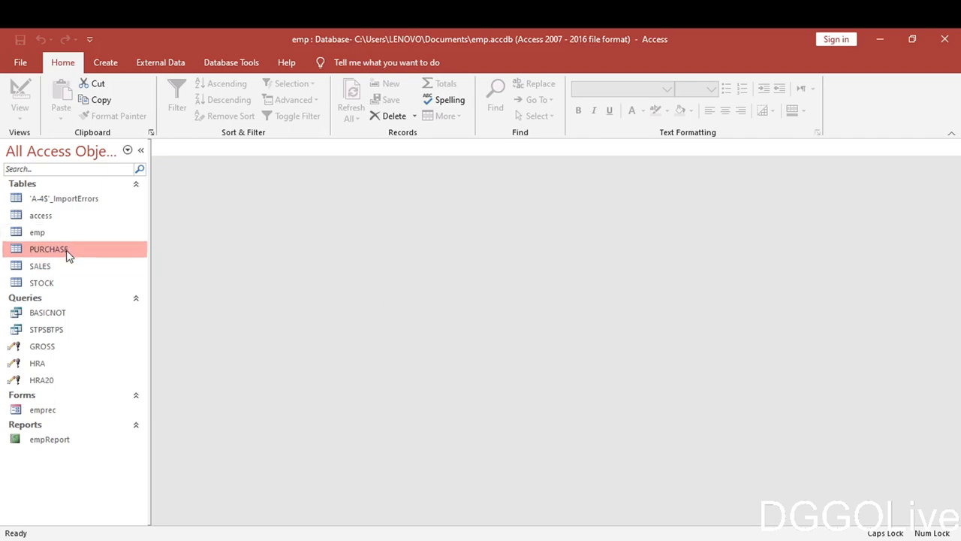
pyautogui.click(55, 282)
pyautogui.rightClick(55, 283)
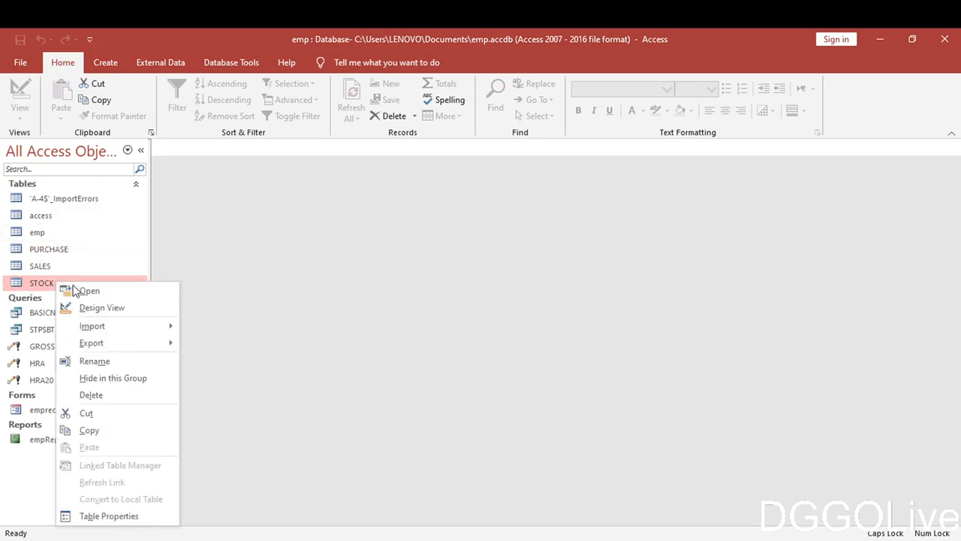
pyautogui.click(97, 307)
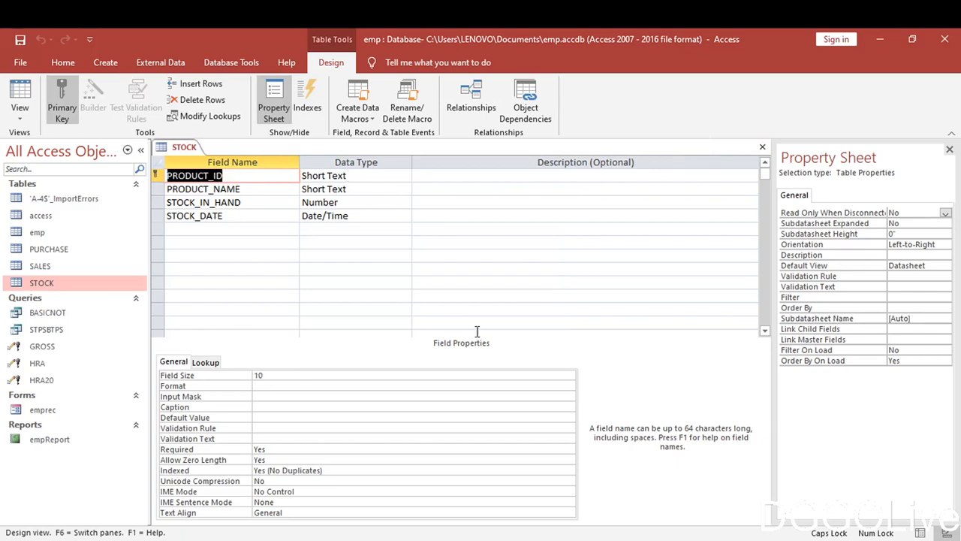
pyautogui.click(763, 147)
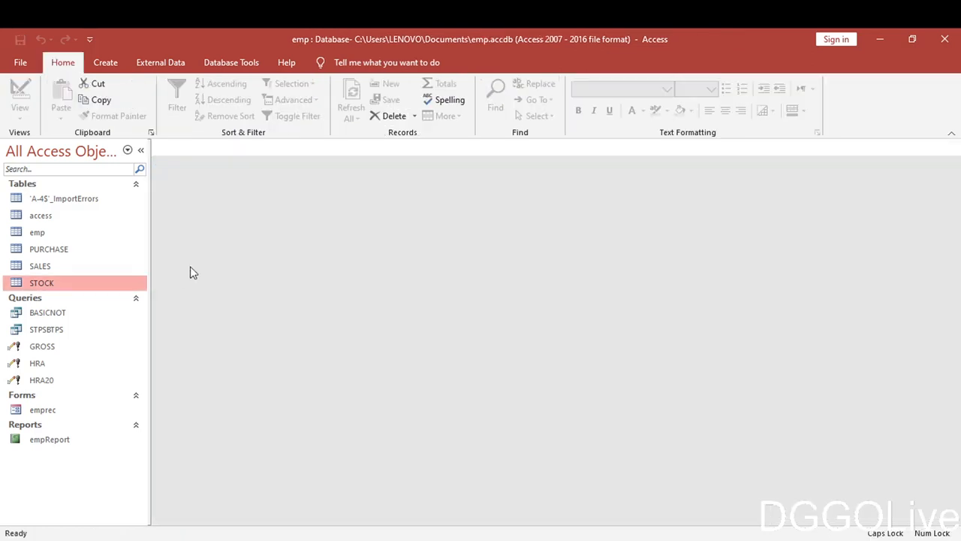
pyautogui.rightClick(49, 267)
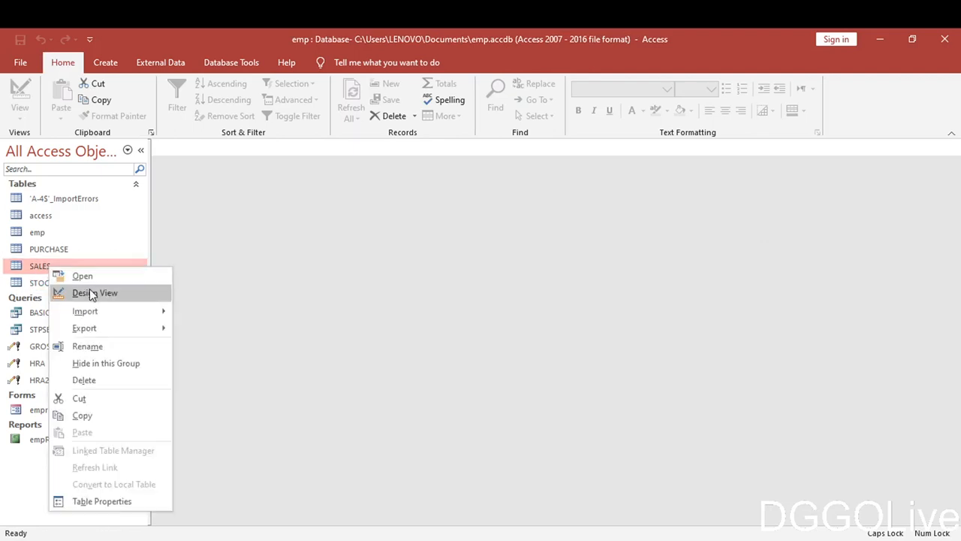
pyautogui.click(89, 289)
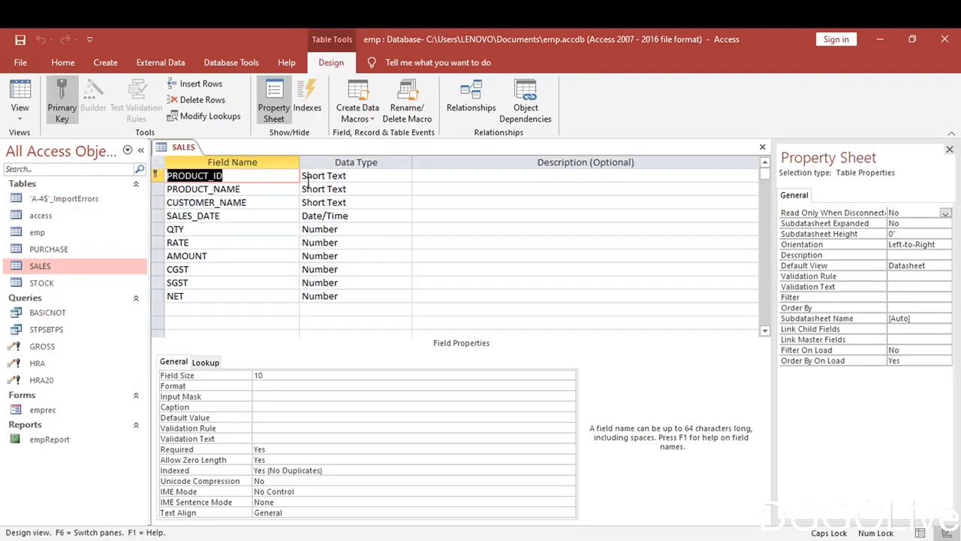
pyautogui.click(269, 375)
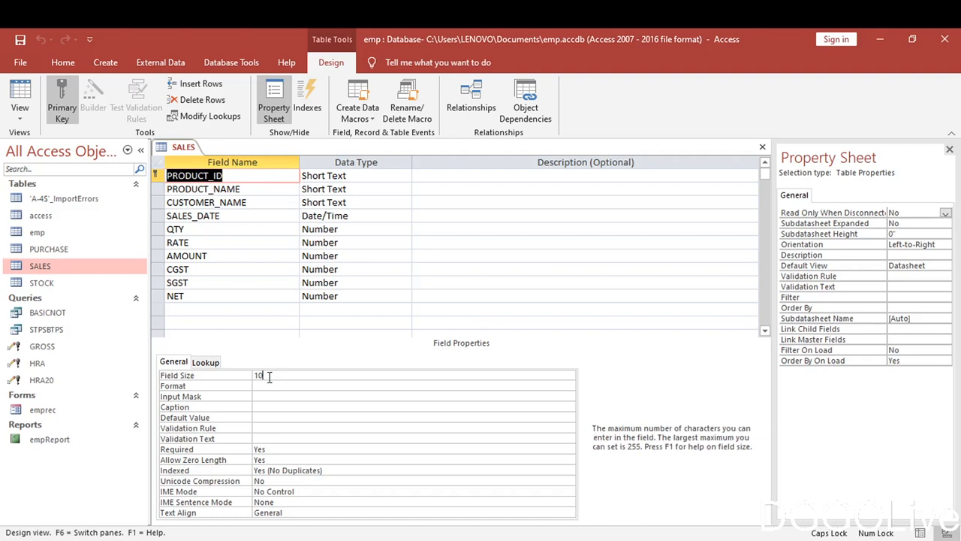
pyautogui.click(762, 147)
pyautogui.click(66, 254)
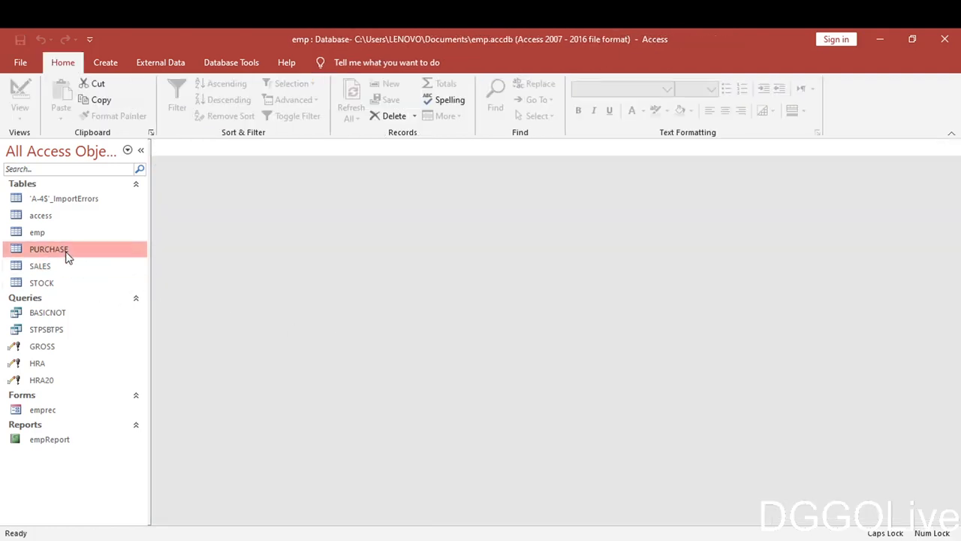
pyautogui.rightClick(66, 256)
pyautogui.click(103, 279)
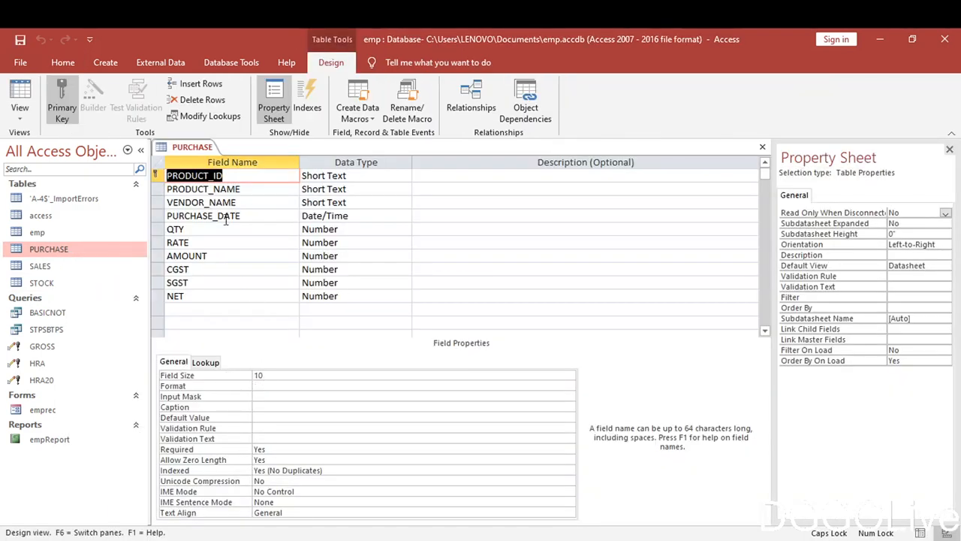
pyautogui.click(762, 148)
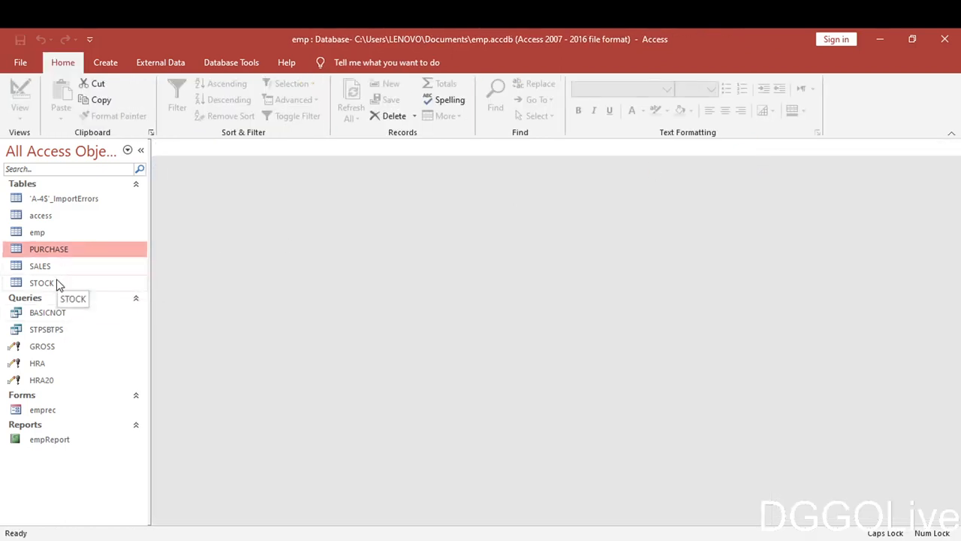
pyautogui.click(56, 284)
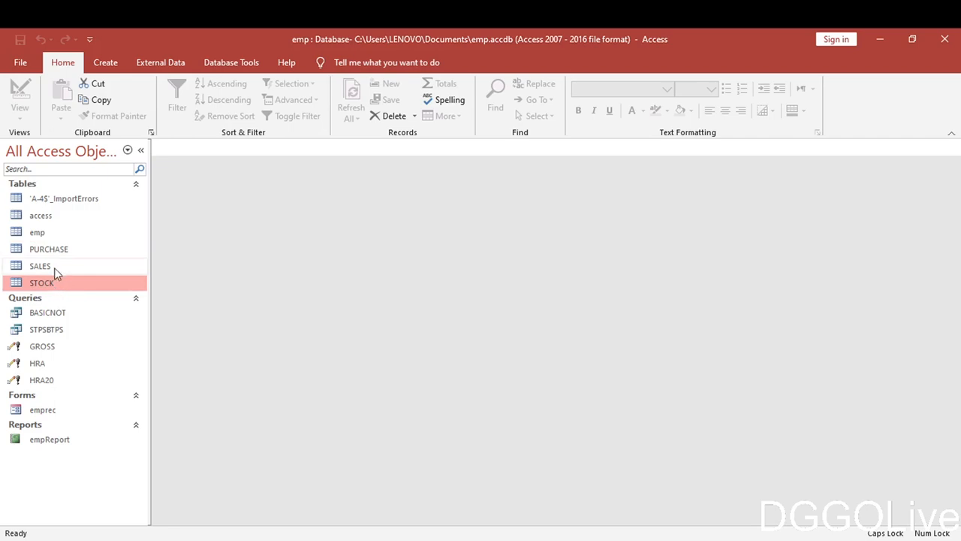
pyautogui.click(57, 255)
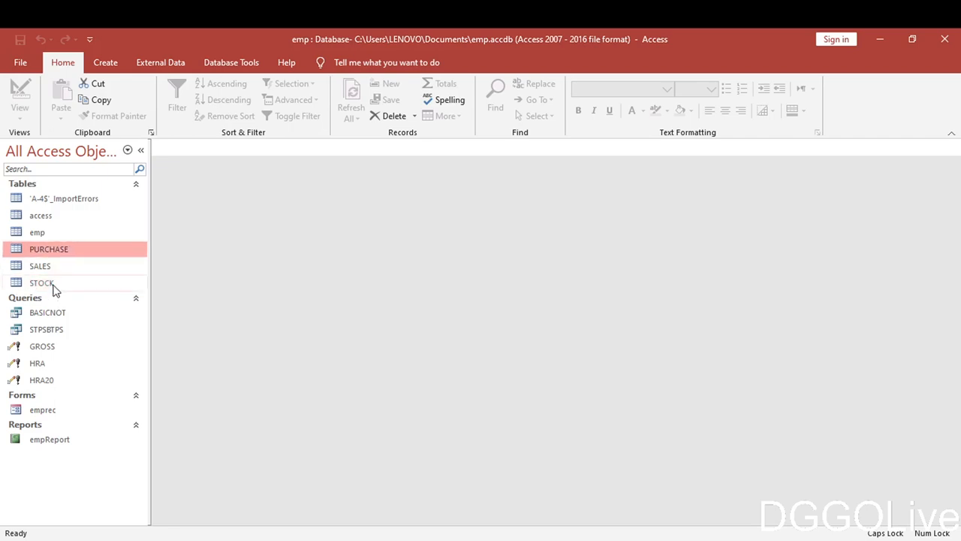
pyautogui.click(54, 283)
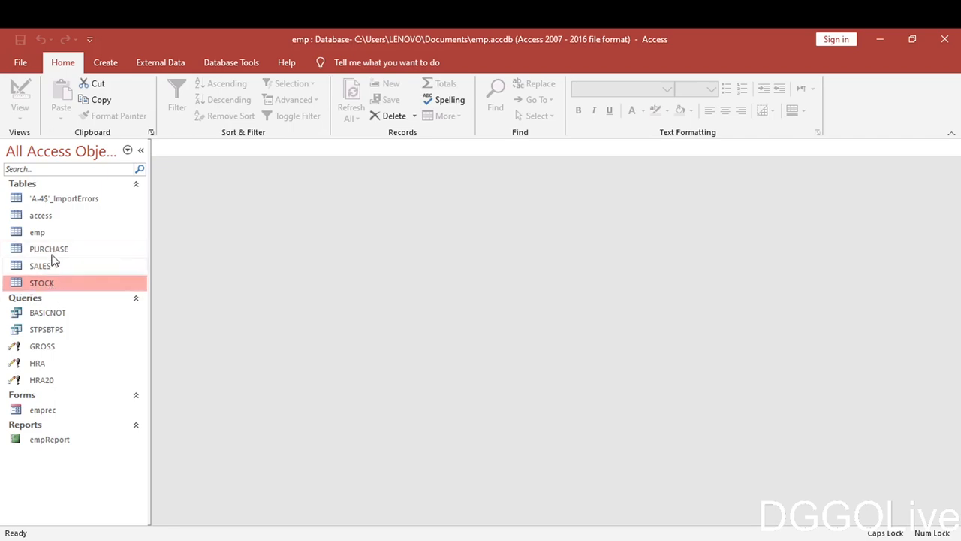
# Open the PURCHASE table for data entry and start a record with product ID 1 and product name LAPTOP HP A01.
pyautogui.doubleClick(58, 248)
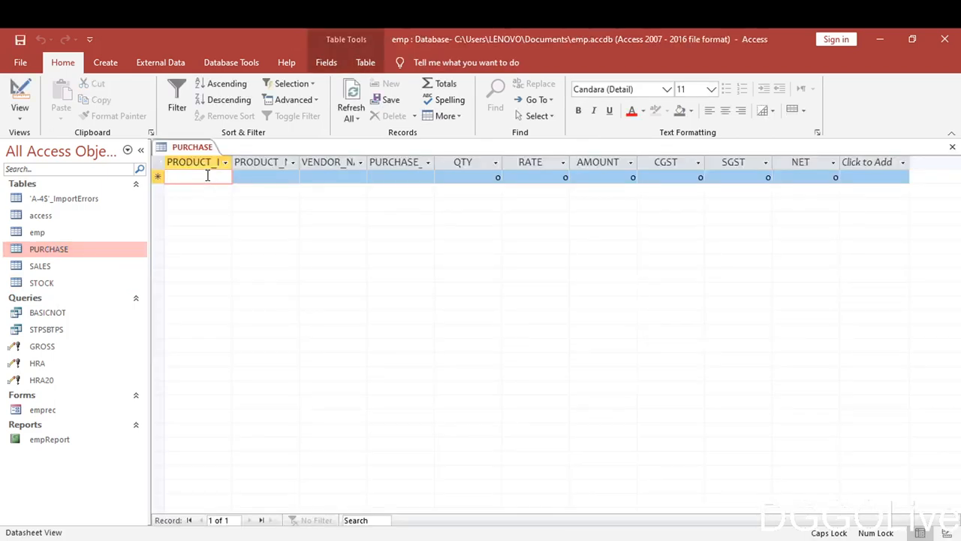
pyautogui.write('1')
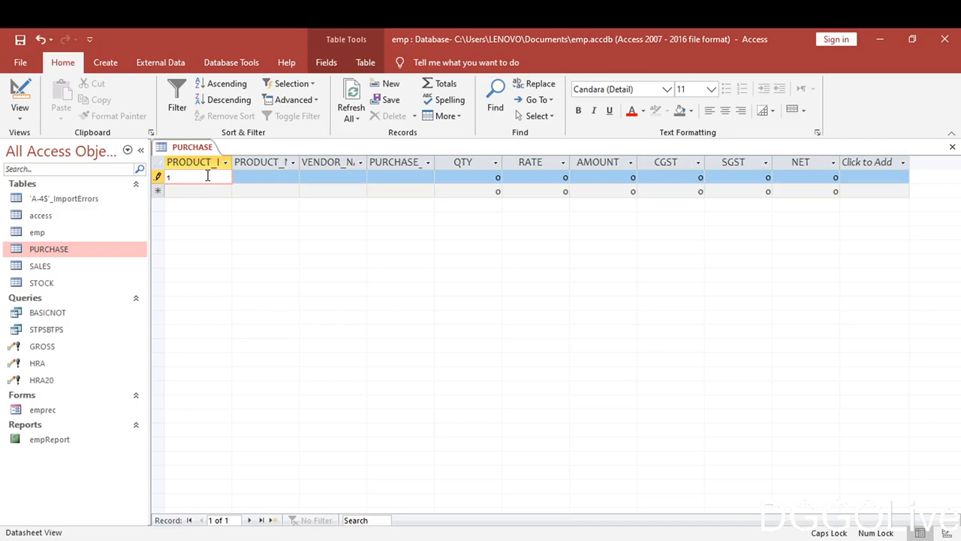
pyautogui.press('Tab')
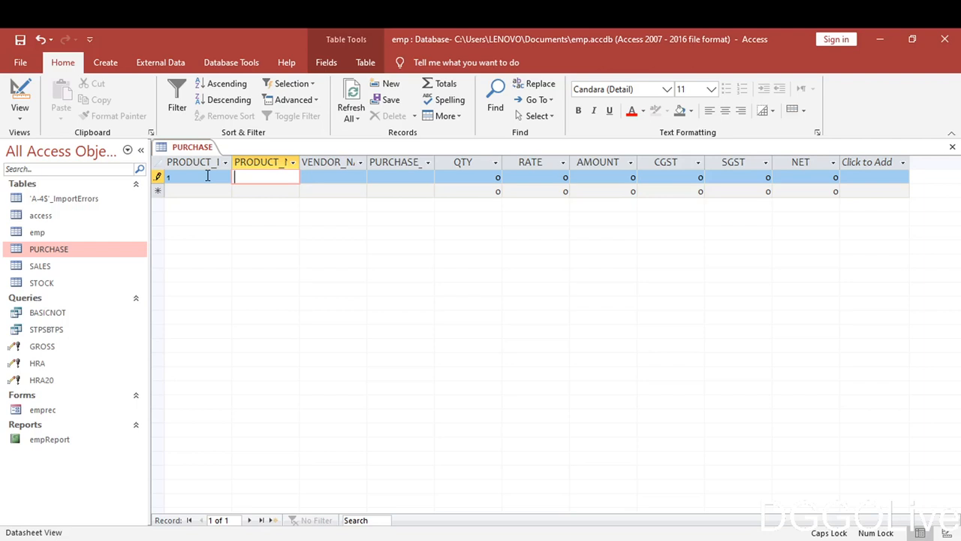
pyautogui.write('LAPTOP HP A001')
pyautogui.press('BackSpace')
pyautogui.press('BackSpace')
pyautogui.press('BackSpace')
pyautogui.write('00')
pyautogui.press('BackSpace')
pyautogui.press('BackSpace')
pyautogui.write('o')
pyautogui.write('1')
pyautogui.press('Tab')
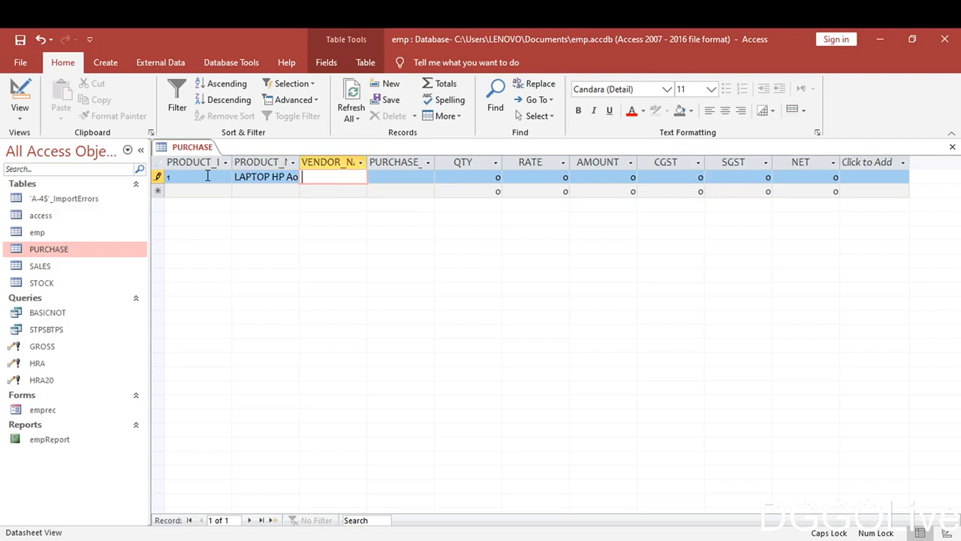
# Enter HP as the first record's vendor name and correct its product name to LAPTOP HP A001.
pyautogui.write('HP')
pyautogui.press('Tab')
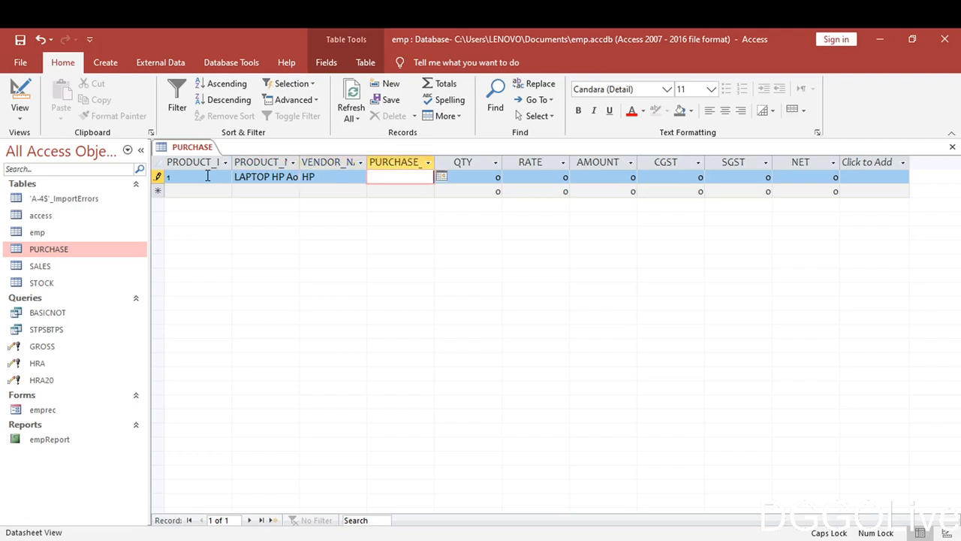
pyautogui.hotkey('shift', 'Tab')
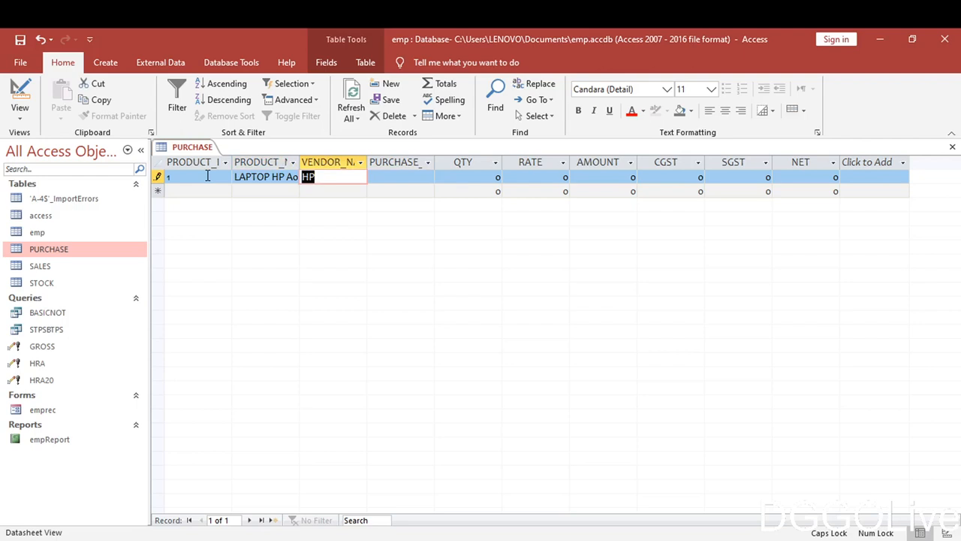
pyautogui.click(295, 179)
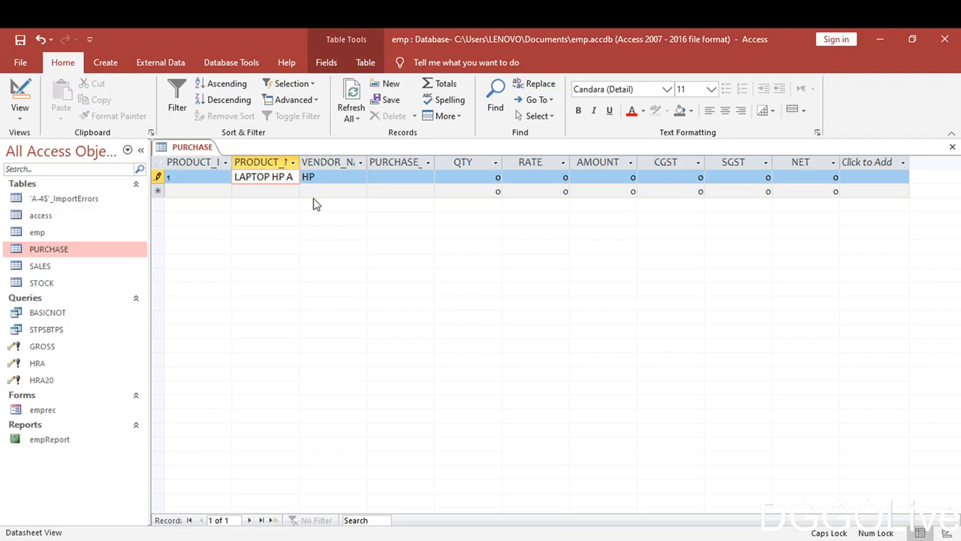
pyautogui.write('001')
pyautogui.press('Tab')
pyautogui.press('Tab')
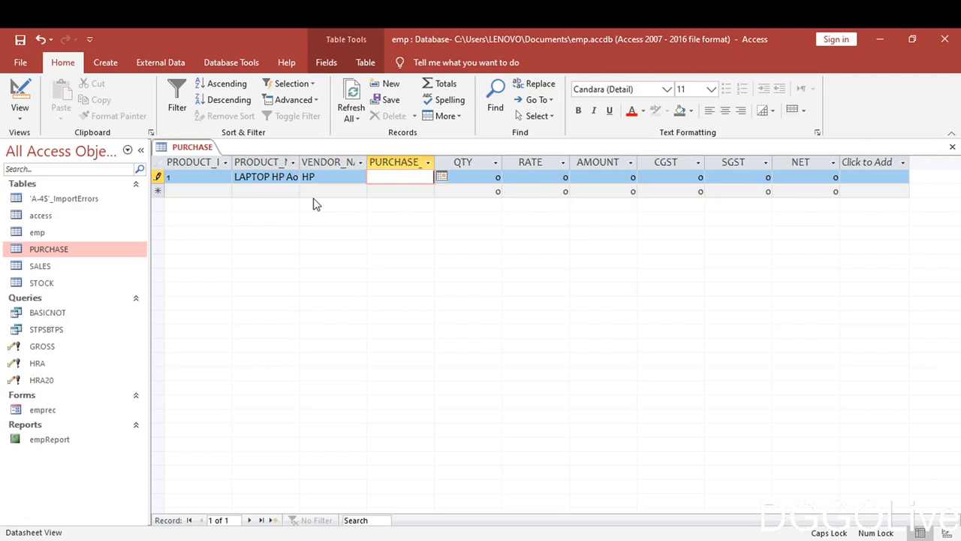
# Set the first record's purchase date to 05-May-20 and its quantity to 10.
pyautogui.click(441, 177)
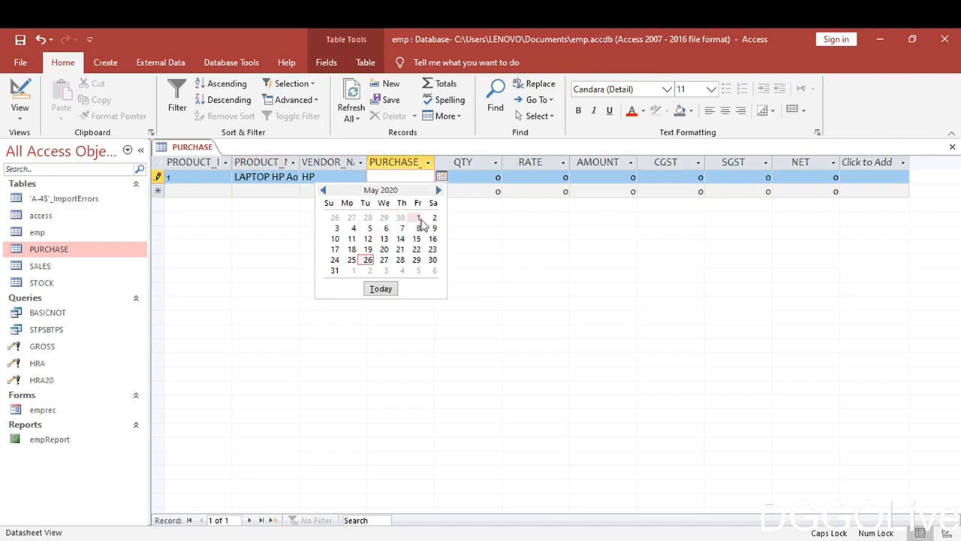
pyautogui.click(369, 230)
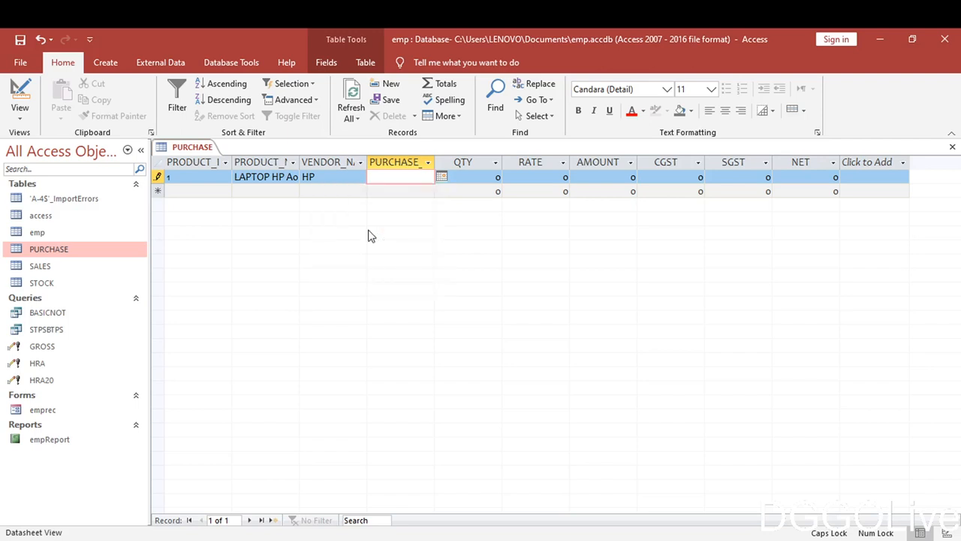
pyautogui.click(464, 175)
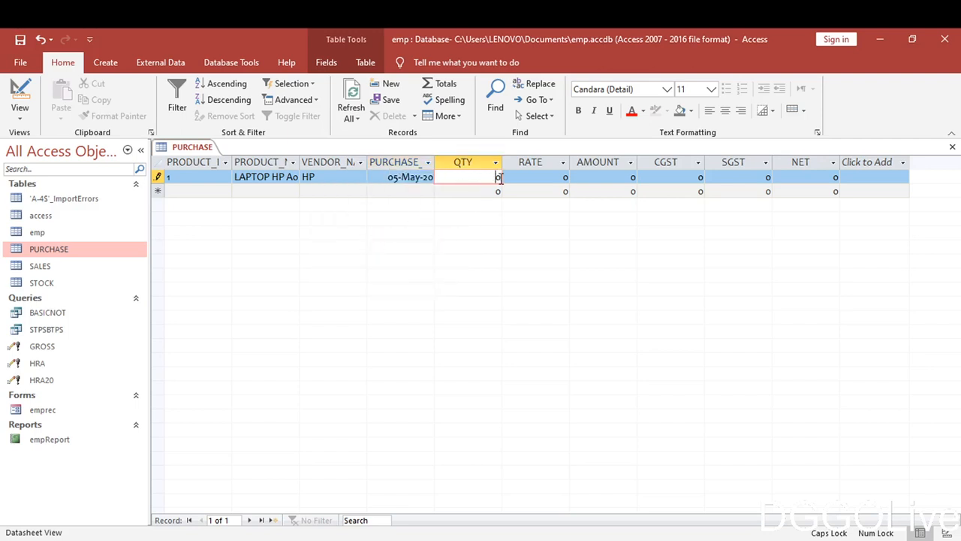
pyautogui.write('10')
pyautogui.press('Delete')
pyautogui.write('0')
pyautogui.press('Tab')
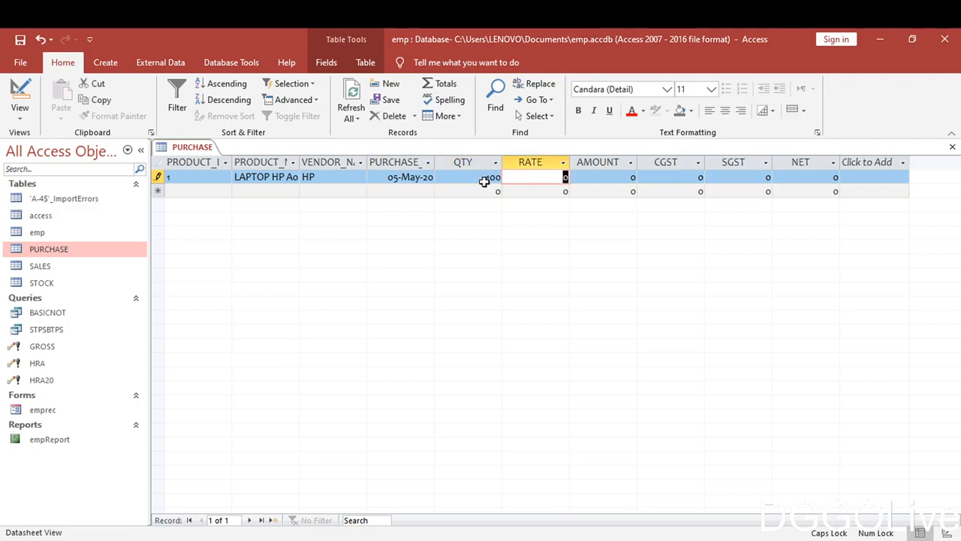
pyautogui.moveTo(483, 176); pyautogui.dragTo(534, 178)
pyautogui.write('1')
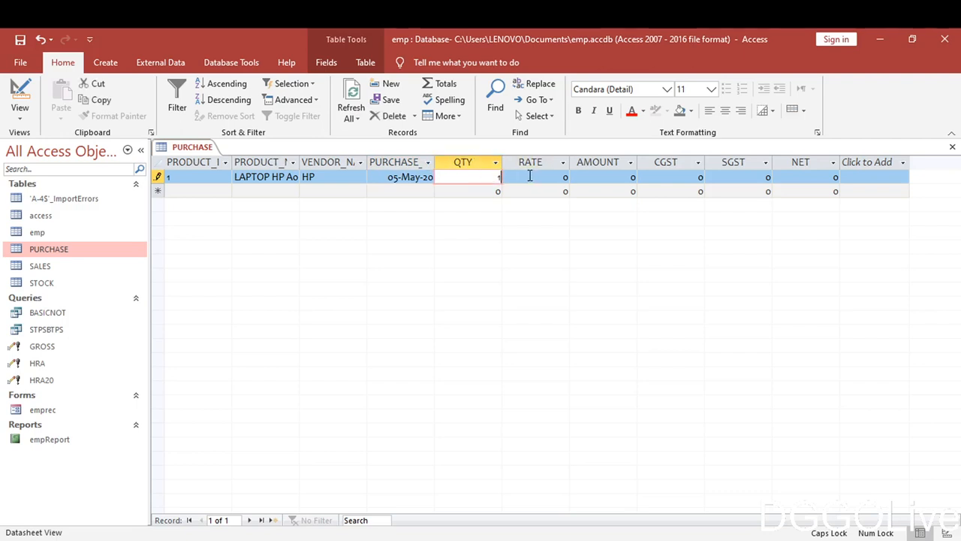
pyautogui.write('0')
# Set the rate of the LAPTOP HP record to 5000.
pyautogui.click(537, 180)
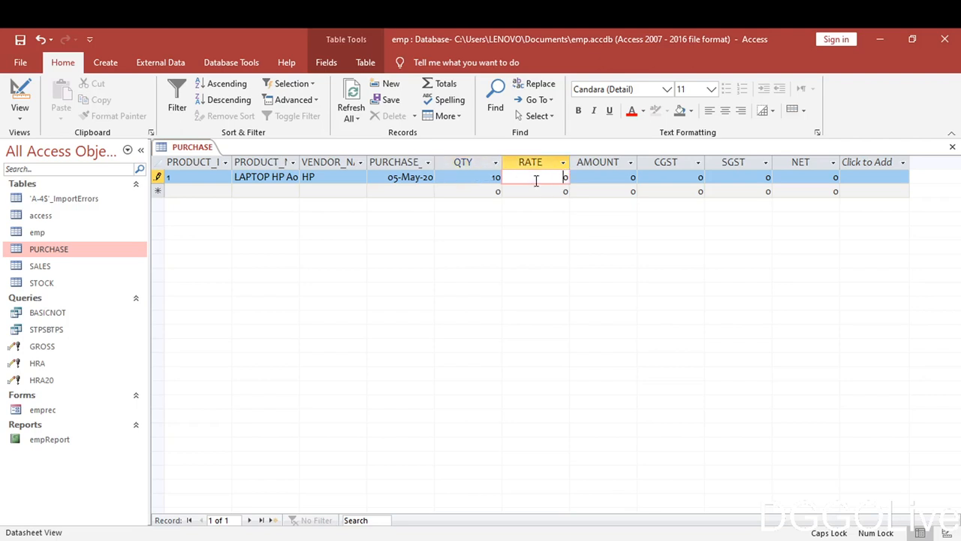
pyautogui.write('5000')
pyautogui.press('Delete')
pyautogui.press('Tab')
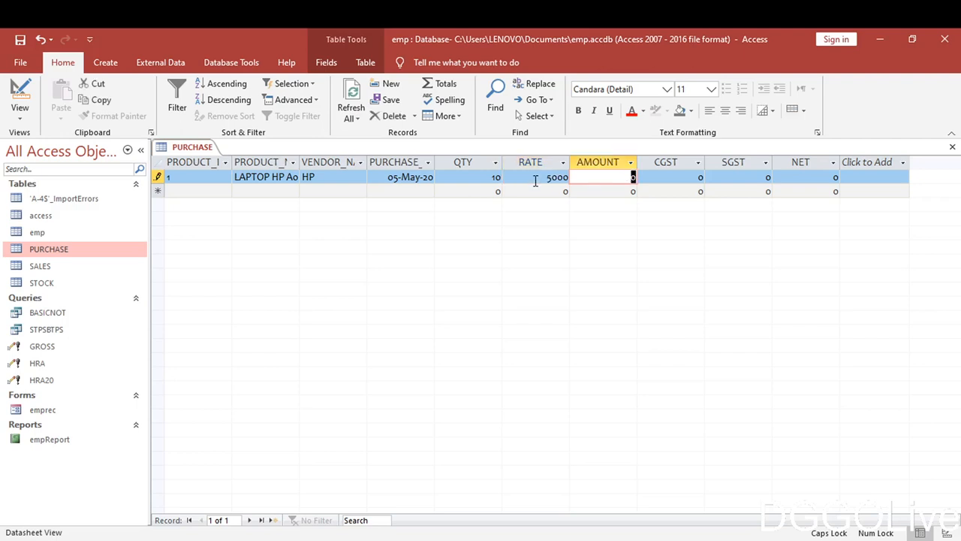
# Start a second purchase record with product ID 2, product name DESKTOP LENOVO and vendor name LENOVO.
pyautogui.click(171, 189)
pyautogui.write('2')
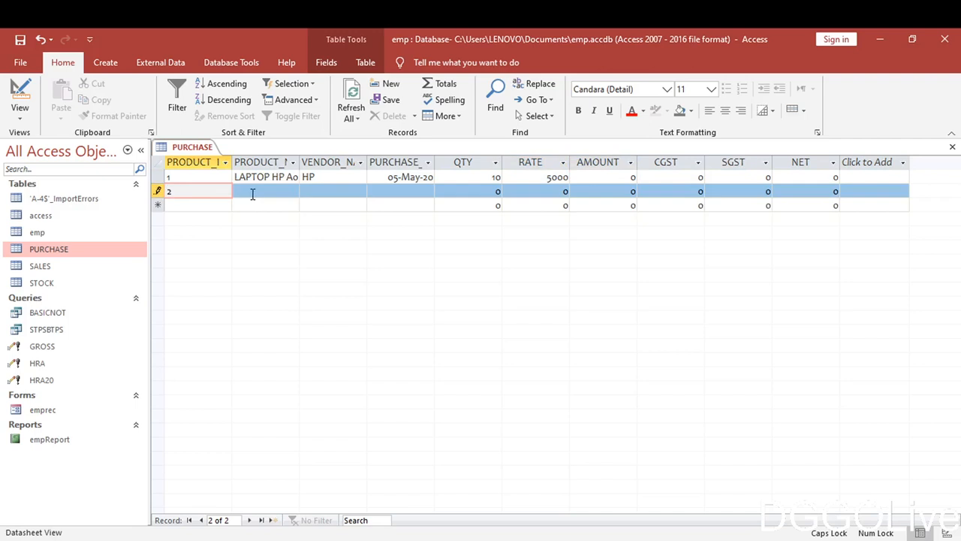
pyautogui.click(252, 193)
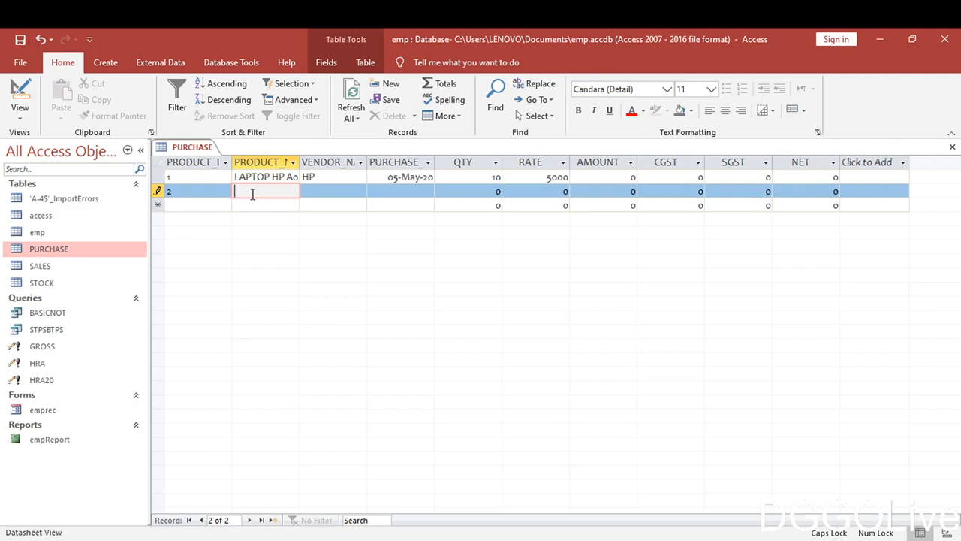
pyautogui.write('DESKT')
pyautogui.write('OP')
pyautogui.write(' LE')
pyautogui.write('NOVO')
pyautogui.press('Tab')
pyautogui.write('LE')
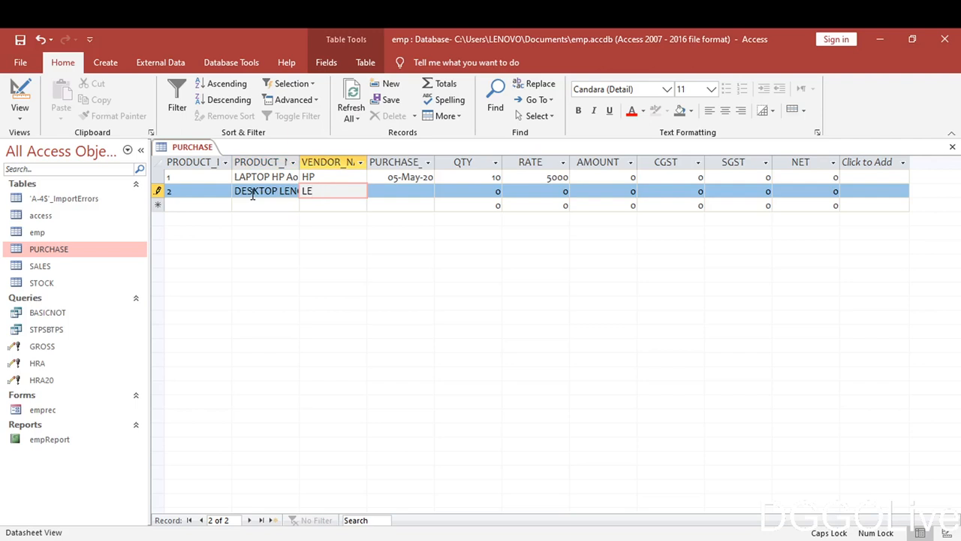
pyautogui.write('NOVO')
pyautogui.press('Tab')
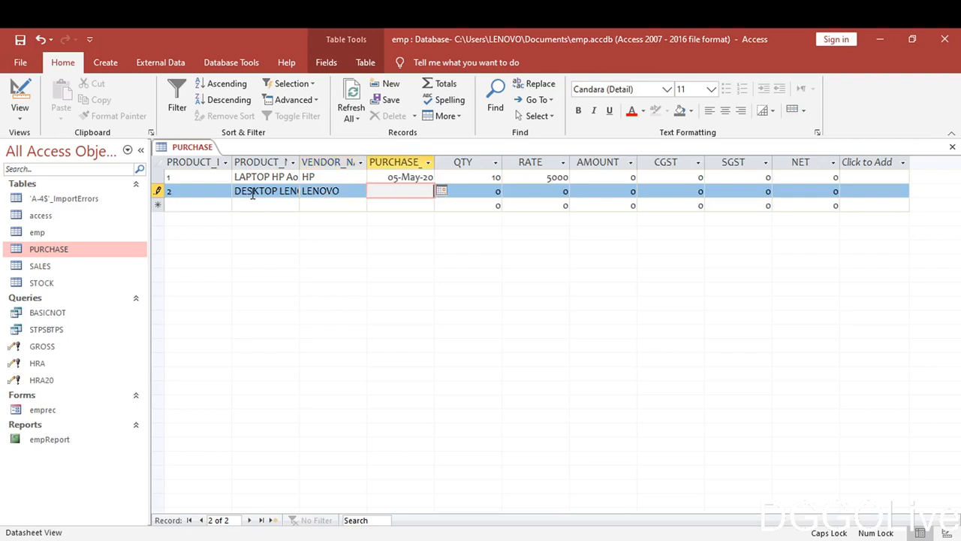
# Set the purchase date of the DESKTOP LENOVO record to 07-May-20.
pyautogui.click(443, 193)
pyautogui.click(426, 191)
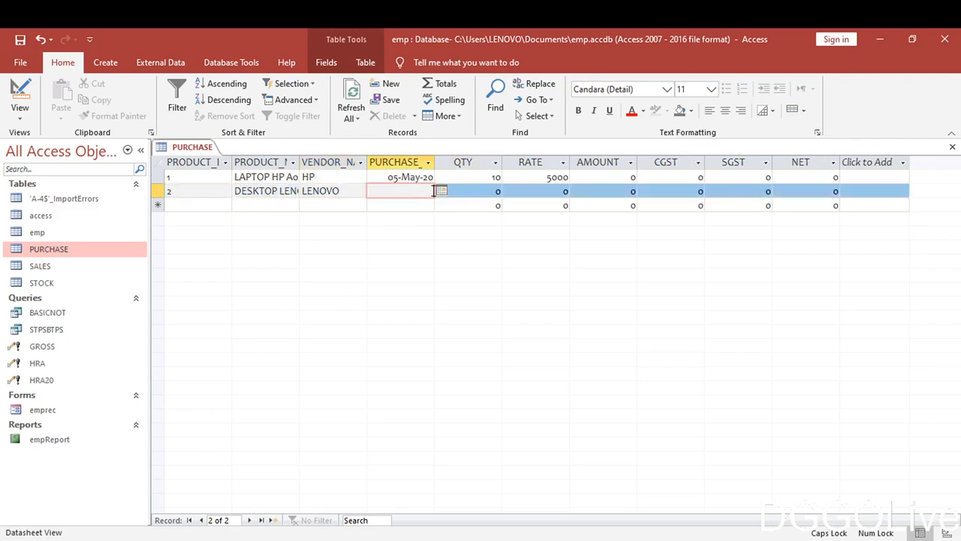
pyautogui.click(441, 191)
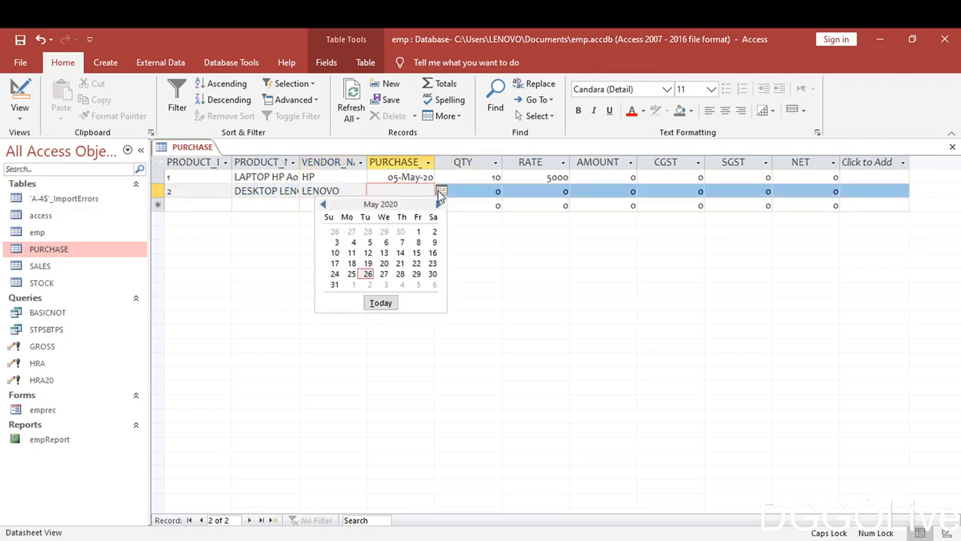
pyautogui.click(402, 243)
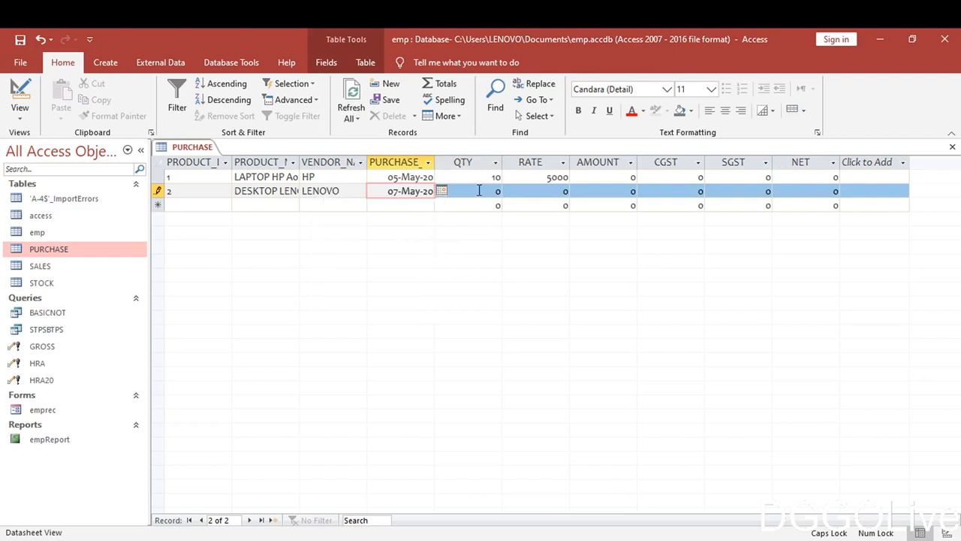
# Set the quantity of the DESKTOP LENOVO record to 20 and its rate to 3500.
pyautogui.moveTo(479, 191); pyautogui.dragTo(508, 189)
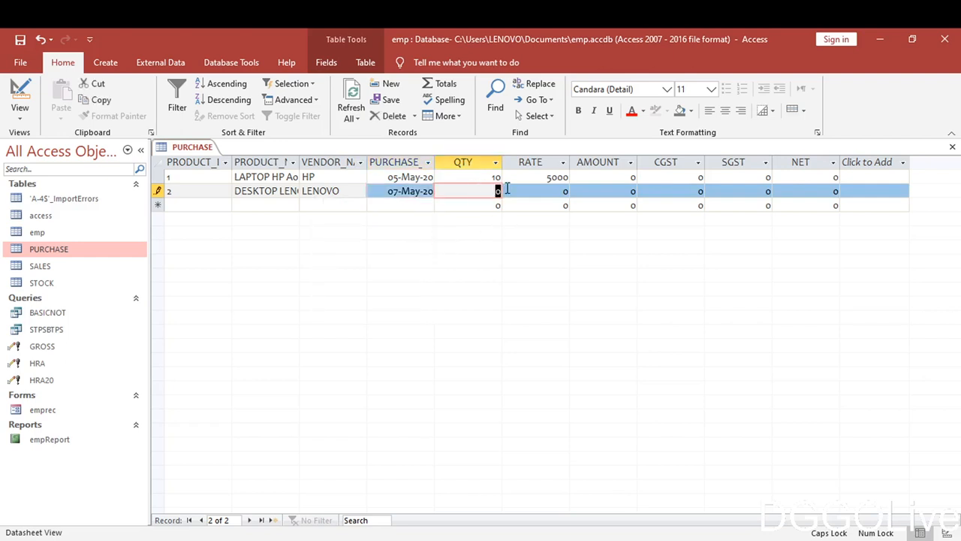
pyautogui.write('20')
pyautogui.press('Tab')
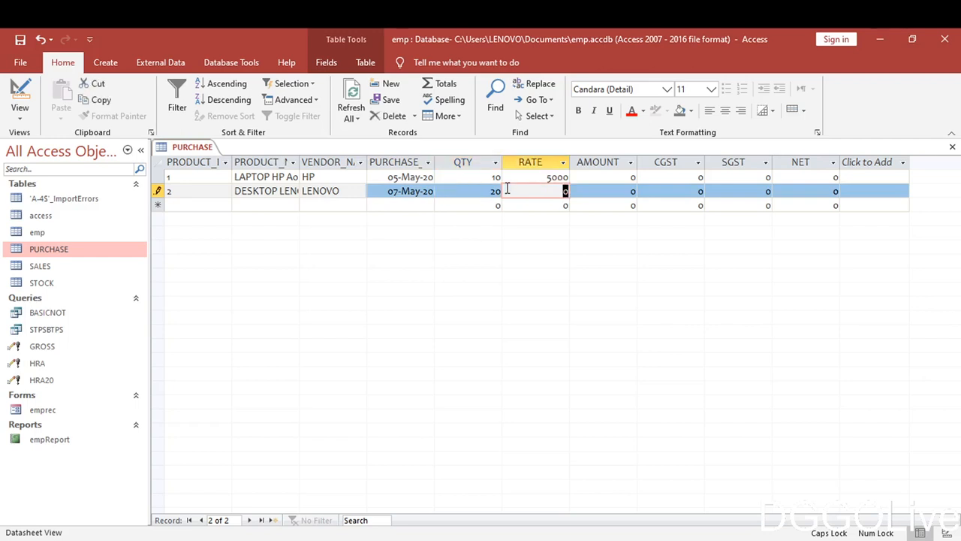
pyautogui.write('3500')
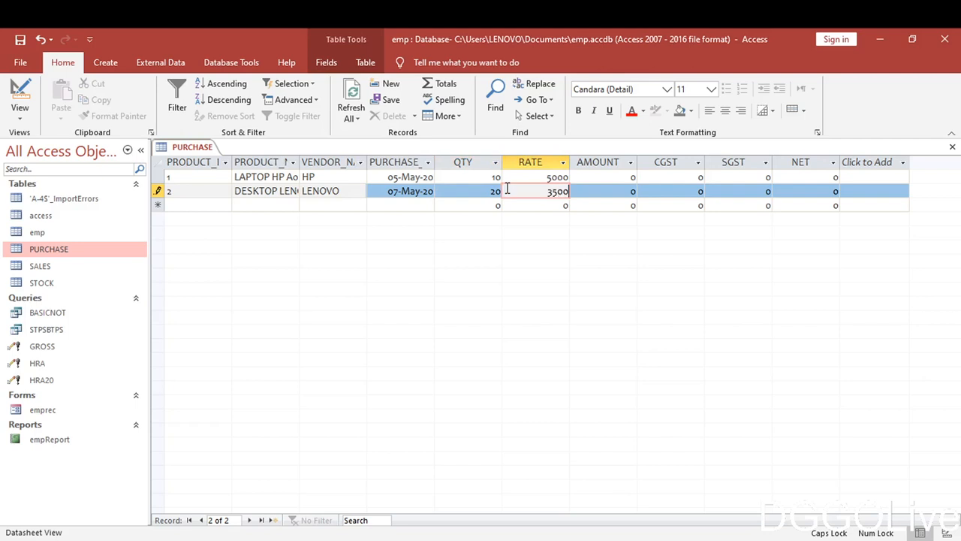
pyautogui.press('Tab')
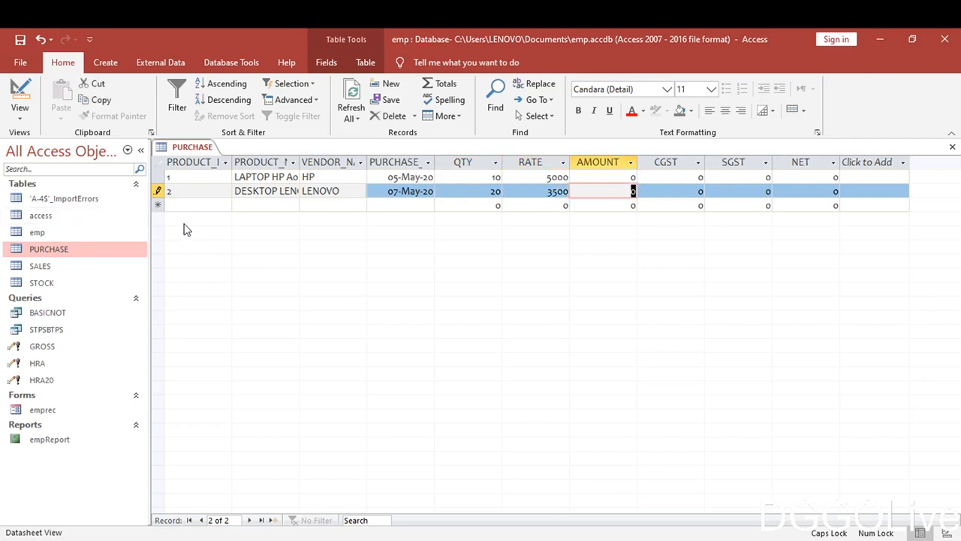
# Start a third purchase record with product ID 3, product name WIFI DEVICES and vendor name DIGILINK.
pyautogui.click(192, 204)
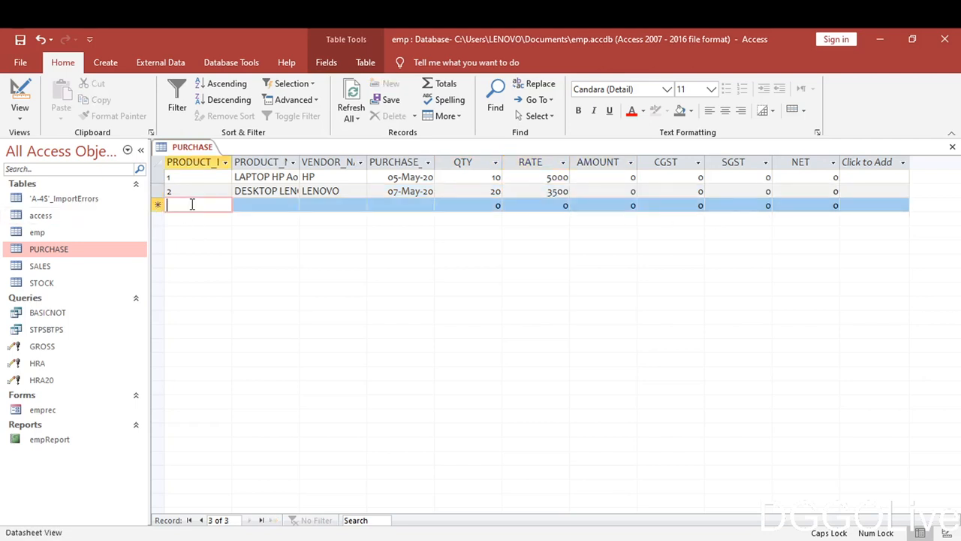
pyautogui.write('3')
pyautogui.click(261, 203)
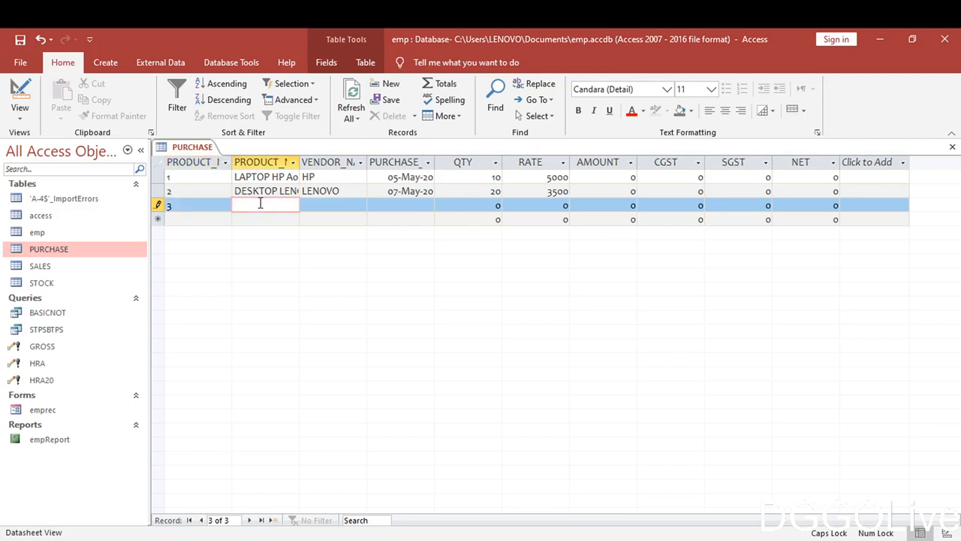
pyautogui.write('WIFI DEVICES')
pyautogui.press('Tab')
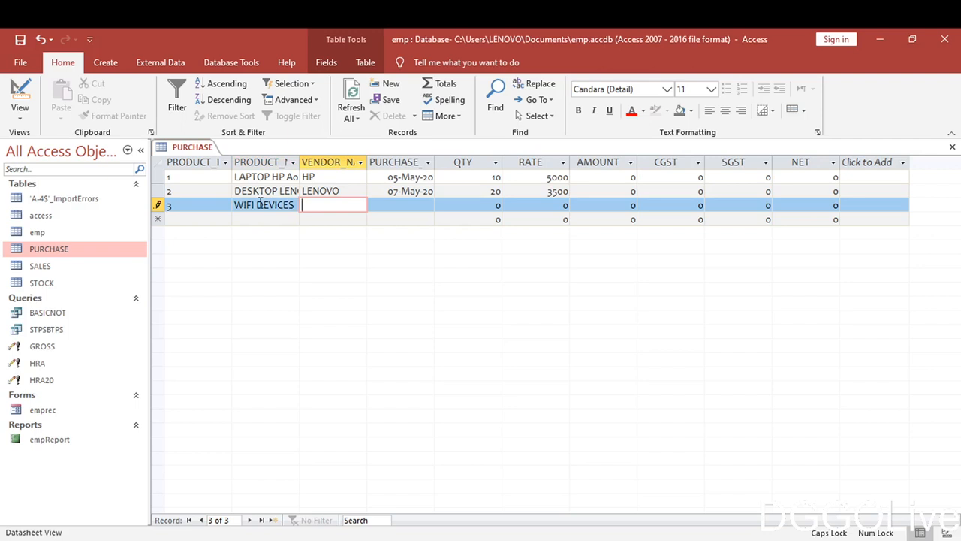
pyautogui.write('DIGILINK')
pyautogui.press('Tab')
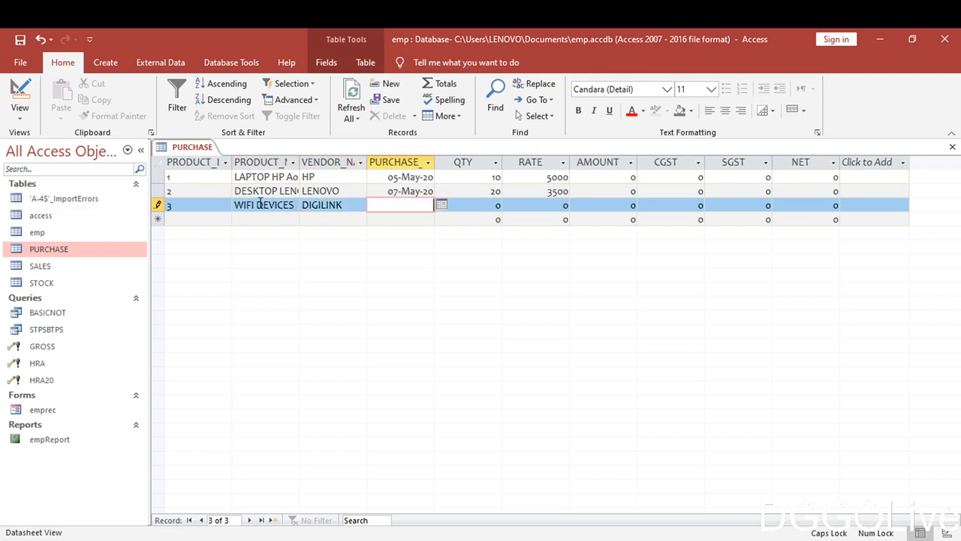
# Set the WIFI DEVICES record's purchase date to 09-May-20 and its quantity to 50.
pyautogui.click(442, 205)
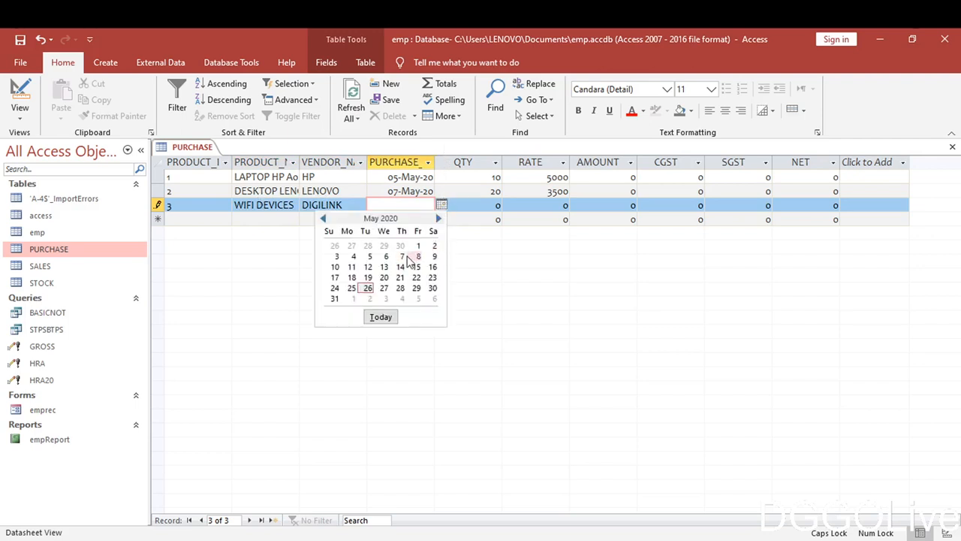
pyautogui.click(434, 256)
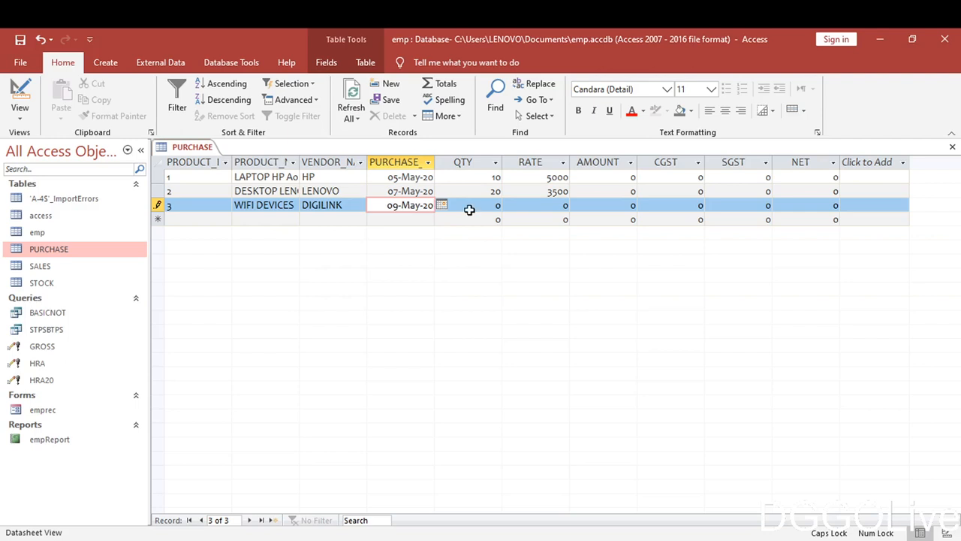
pyautogui.click(475, 208)
pyautogui.moveTo(475, 207); pyautogui.dragTo(503, 207)
pyautogui.write('5')
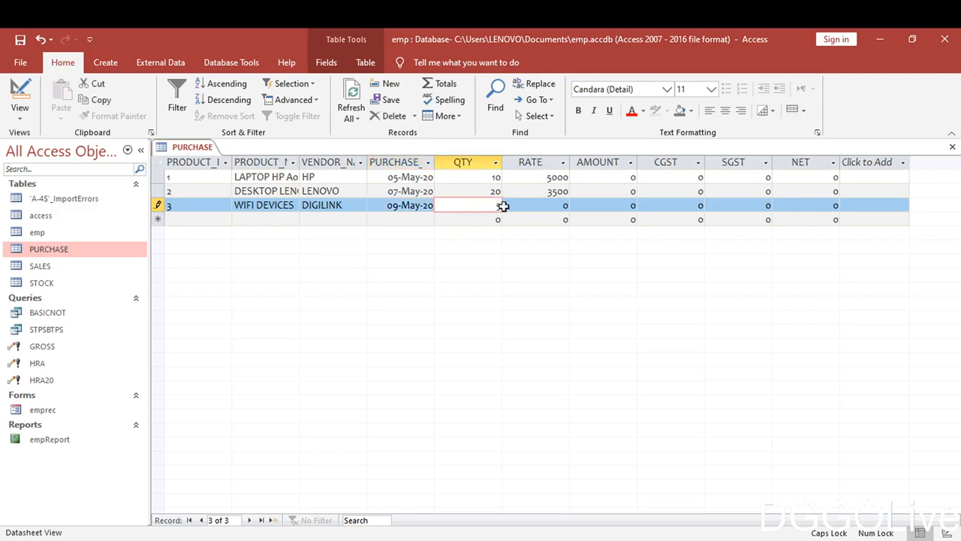
pyautogui.write('0')
pyautogui.press('Tab')
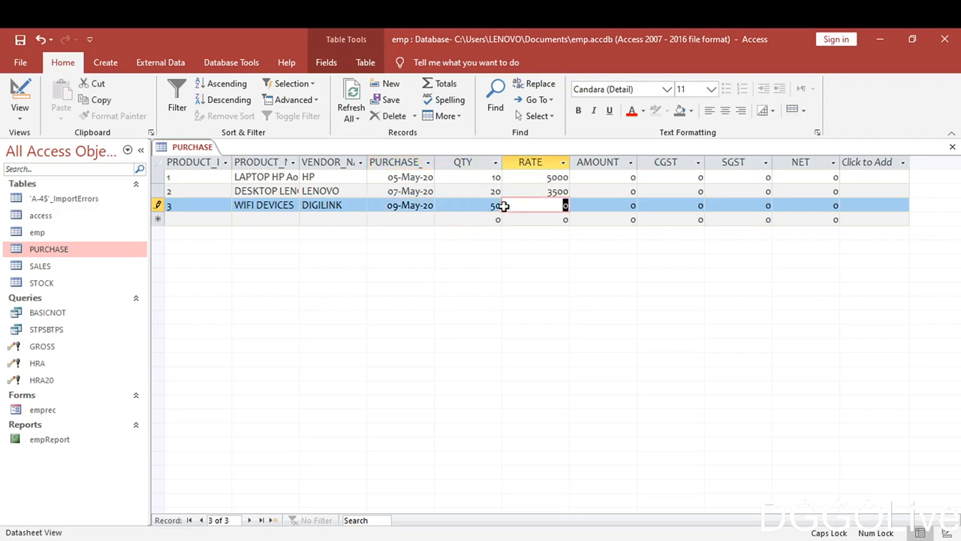
# Set the WIFI DEVICES record's rate to 1000 and close the PURCHASE table.
pyautogui.write('1000')
pyautogui.press('Tab')
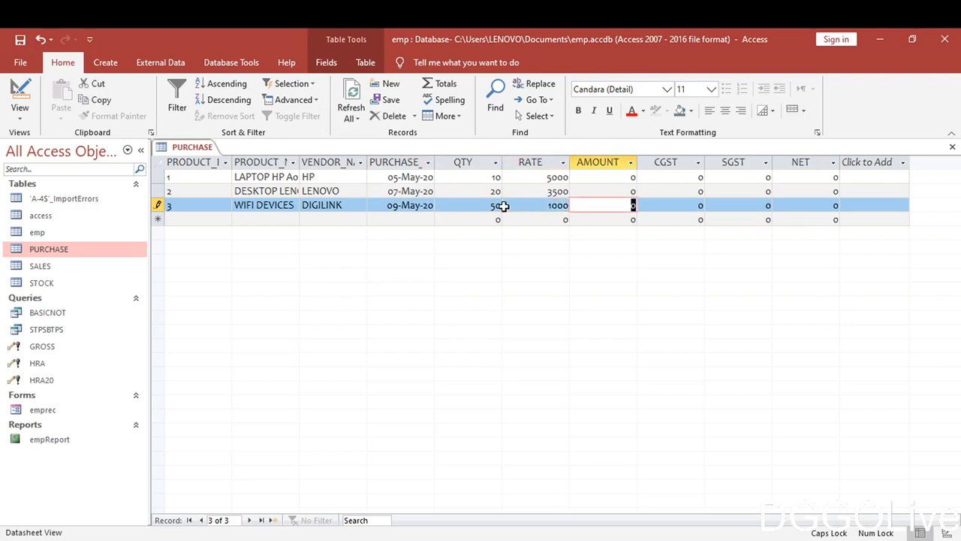
pyautogui.click(954, 149)
pyautogui.click(954, 149)
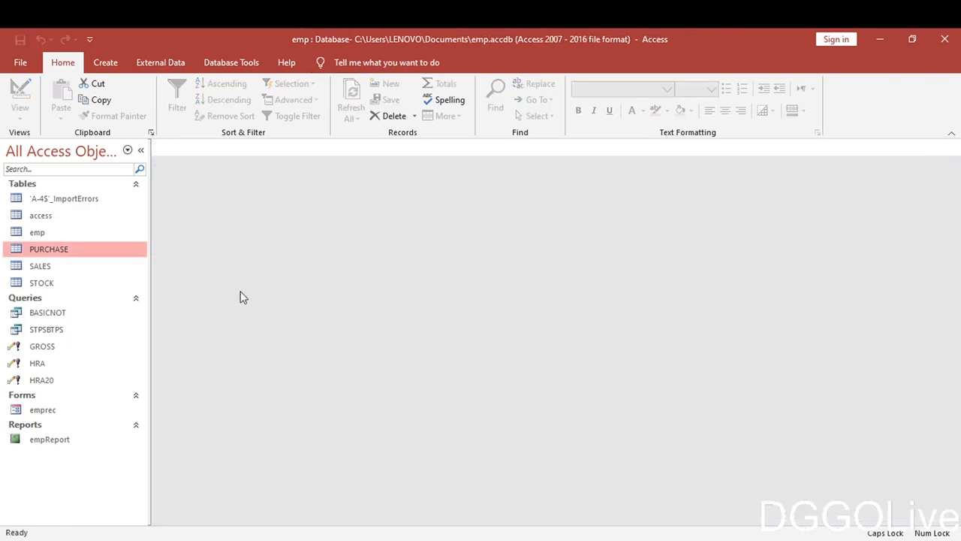
# Create a new query in Design View and add the PURCHASE table to it.
pyautogui.click(111, 63)
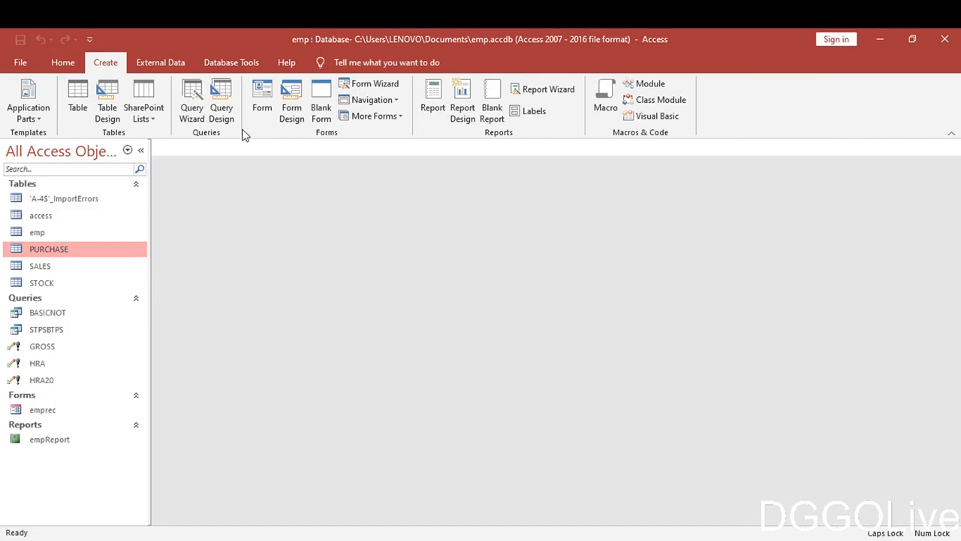
pyautogui.click(220, 112)
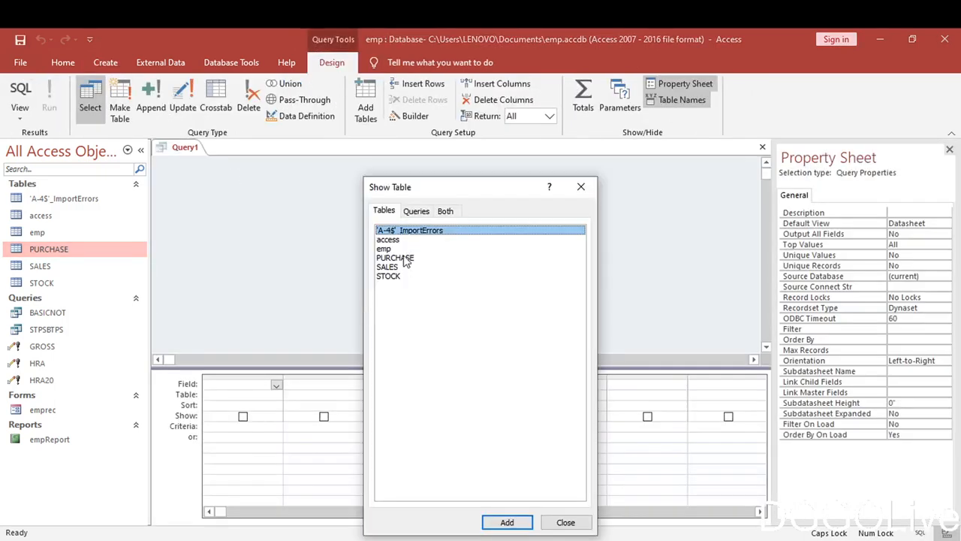
pyautogui.click(406, 260)
pyautogui.click(510, 522)
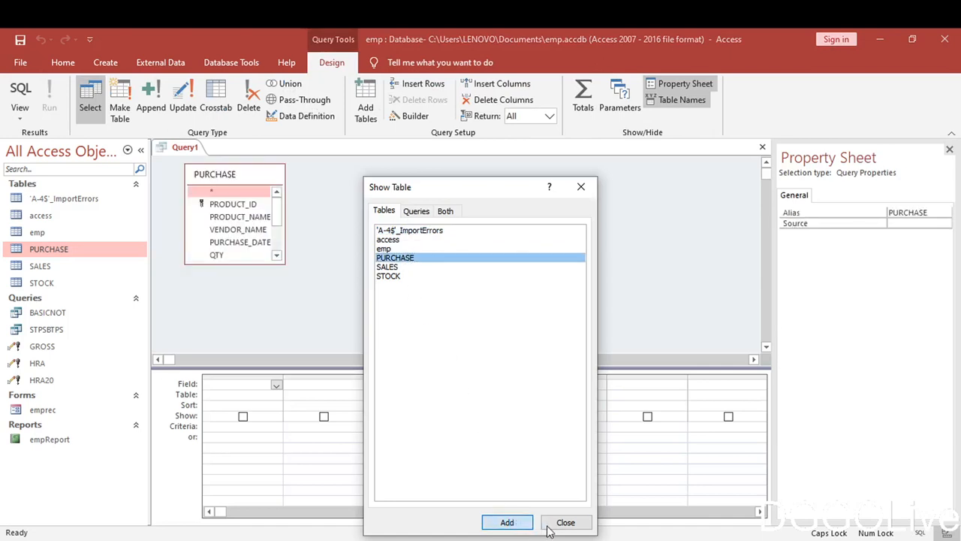
# Convert the query to an Update query and add the PURCHASE table's AMOUNT field as its first column.
pyautogui.click(564, 522)
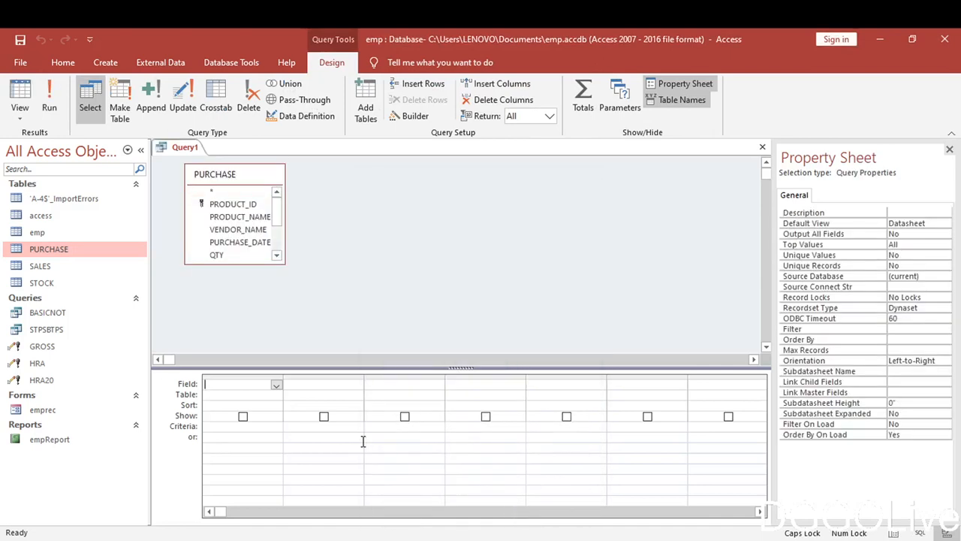
pyautogui.click(184, 102)
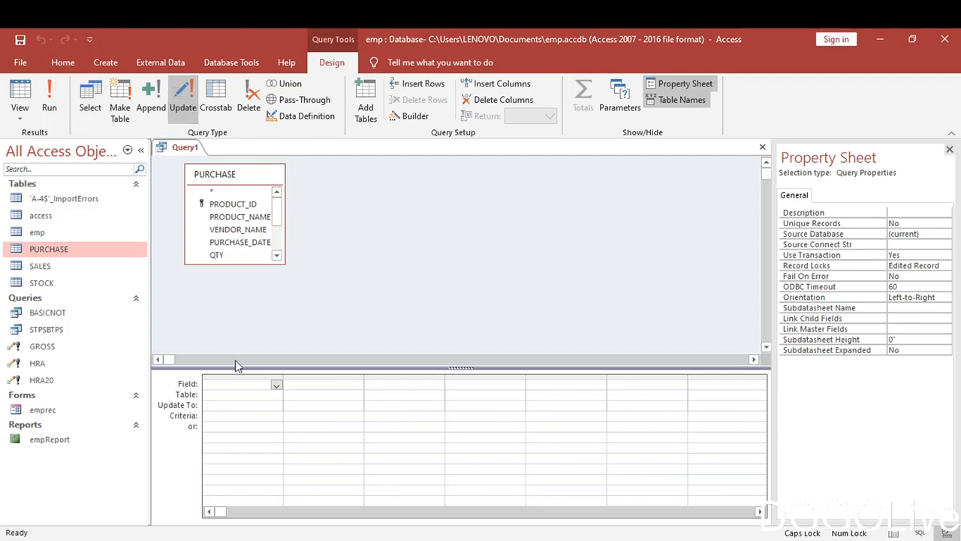
pyautogui.click(276, 385)
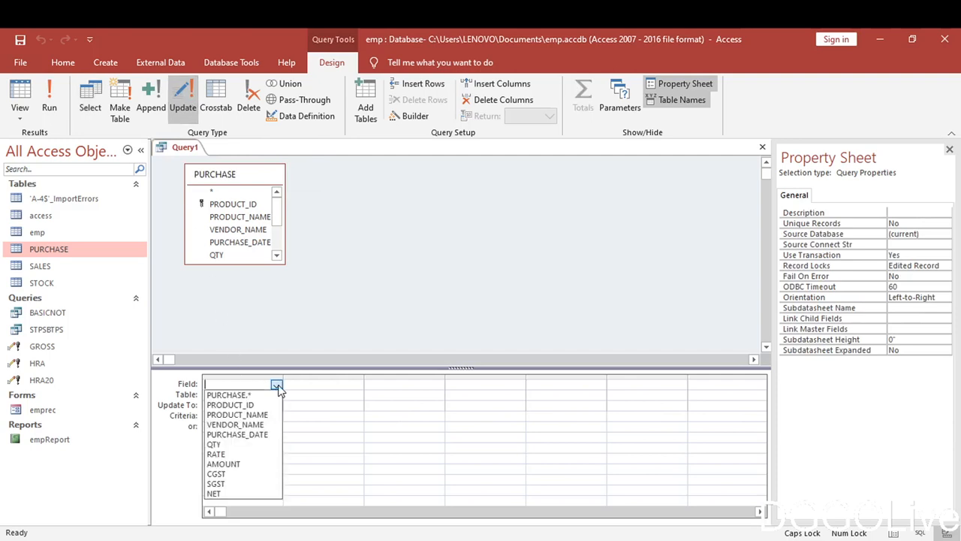
pyautogui.click(235, 466)
# Build the AMOUNT column's Update To expression as [PURCHASE]![QTY] * [PURCHASE]![RATE] in the Expression Builder.
pyautogui.rightClick(214, 405)
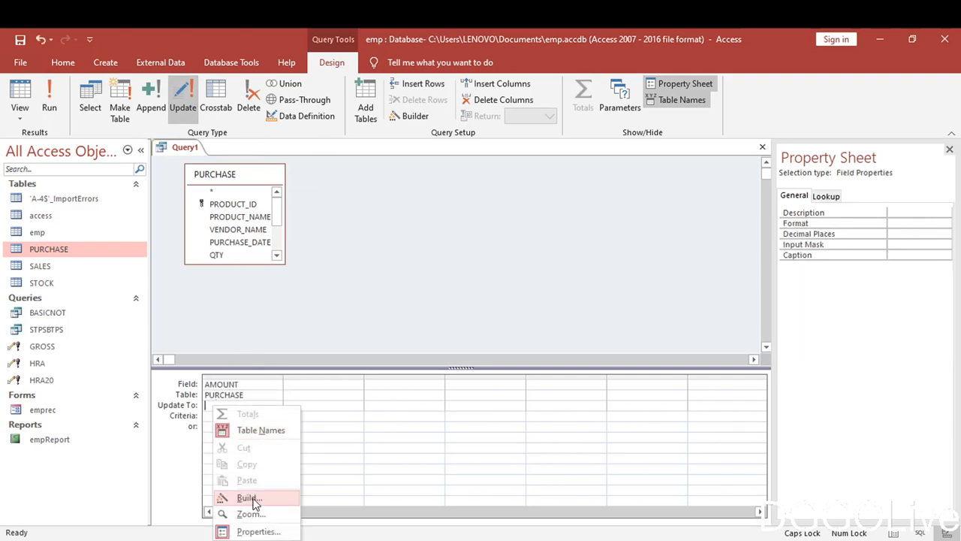
pyautogui.click(252, 498)
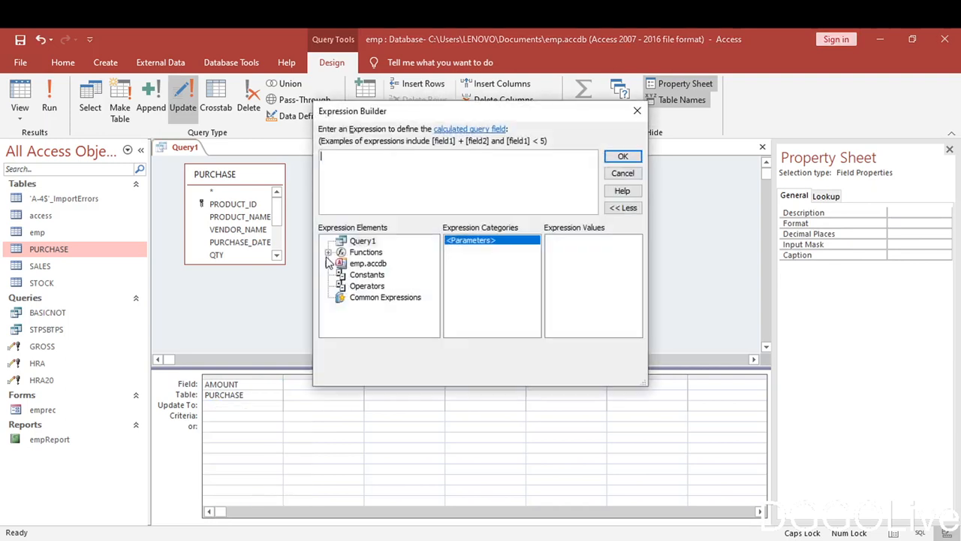
pyautogui.click(329, 263)
pyautogui.click(341, 275)
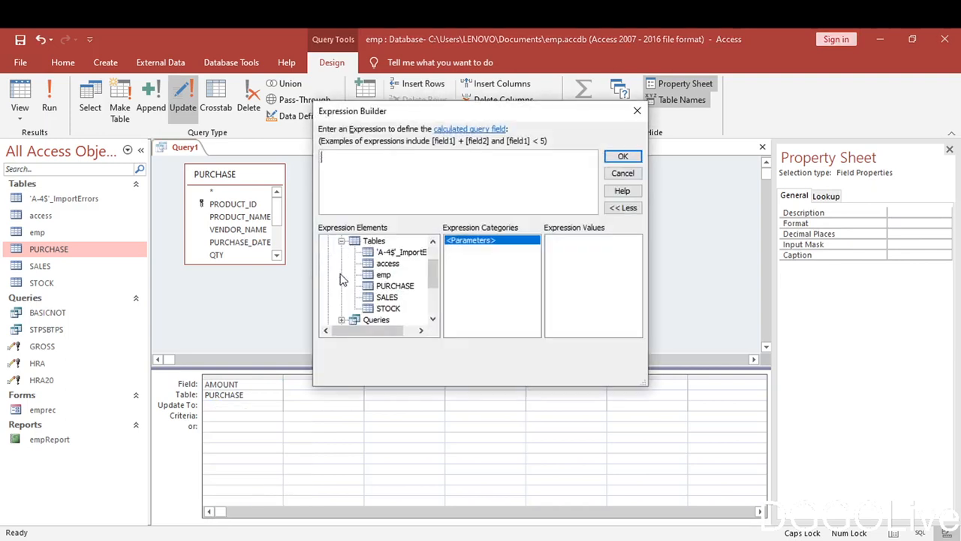
pyautogui.click(394, 286)
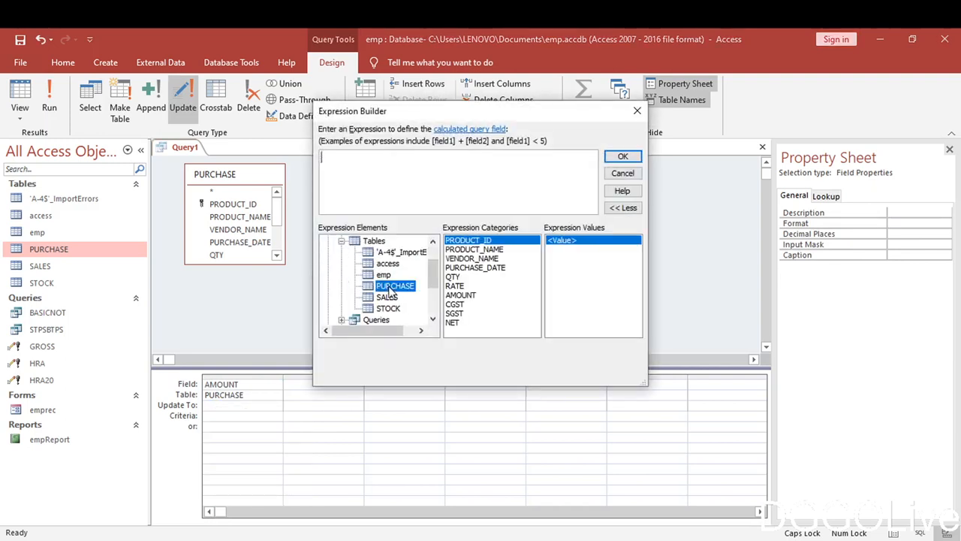
pyautogui.doubleClick(454, 277)
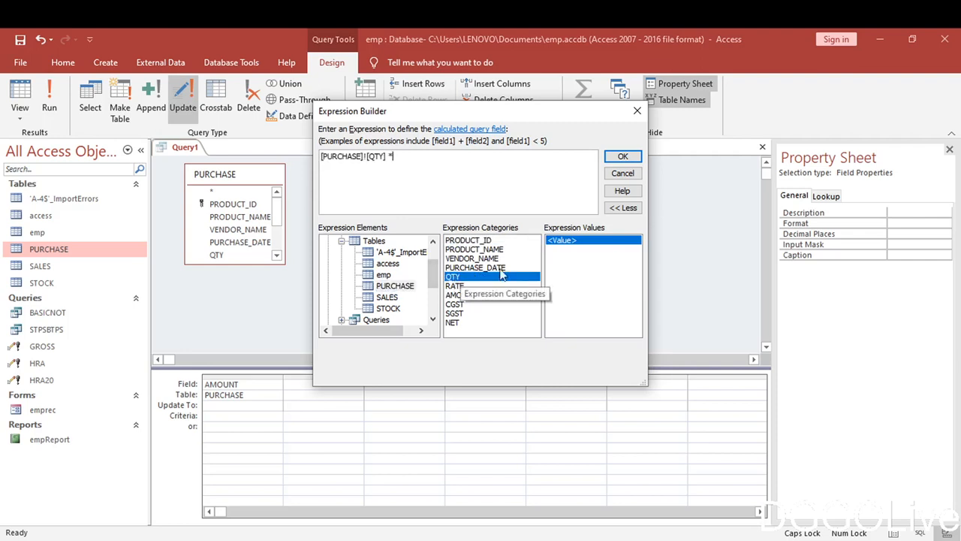
pyautogui.write('*')
pyautogui.doubleClick(453, 286)
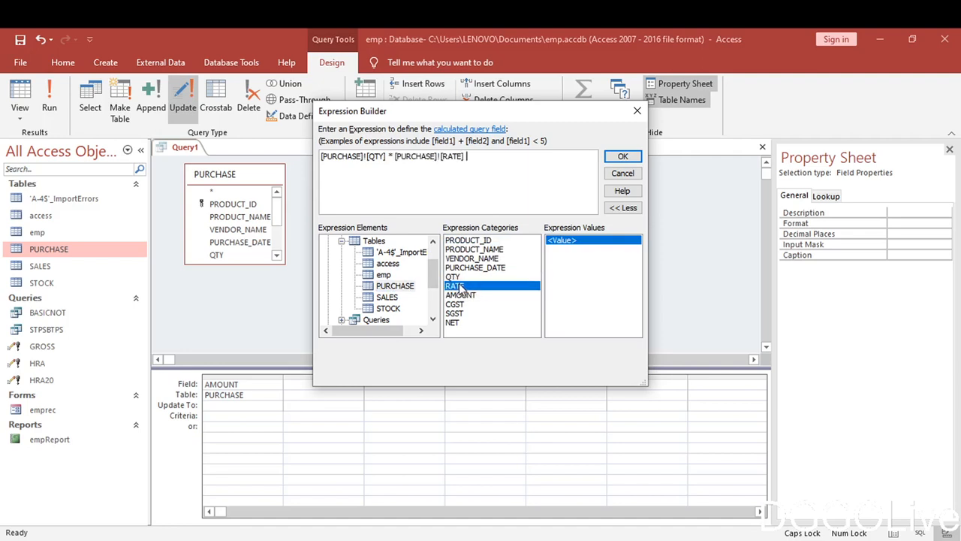
pyautogui.click(622, 157)
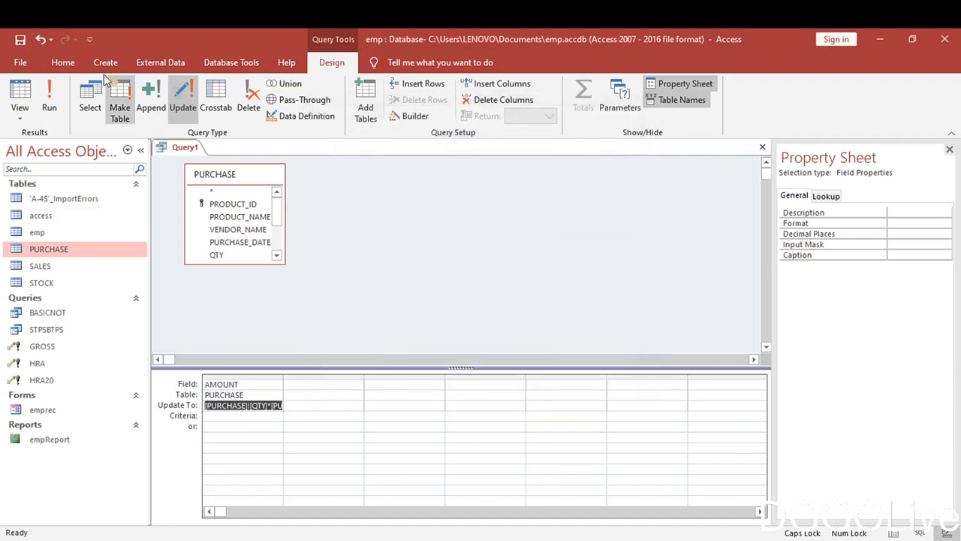
# Run the update query and confirm updating the PURCHASE records, keeping the query design open.
pyautogui.click(51, 111)
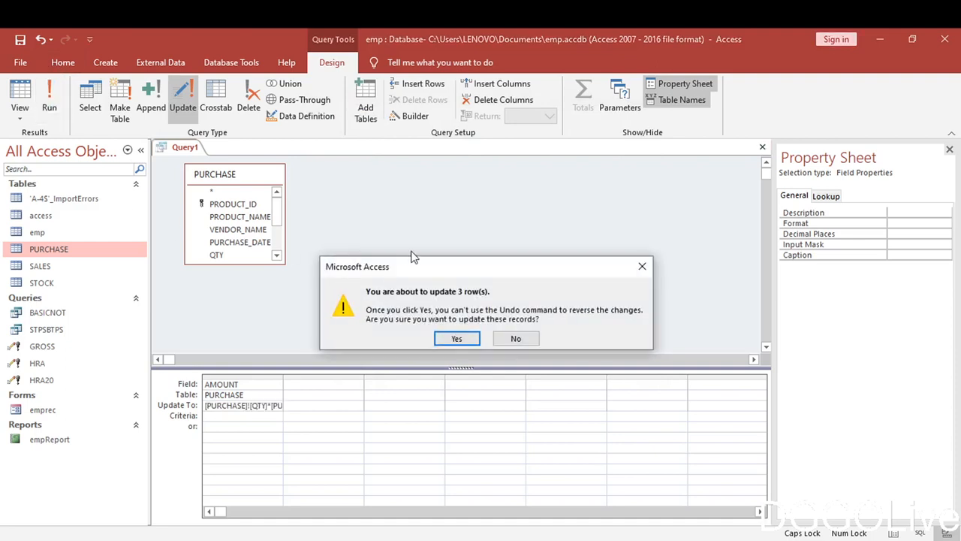
pyautogui.click(456, 340)
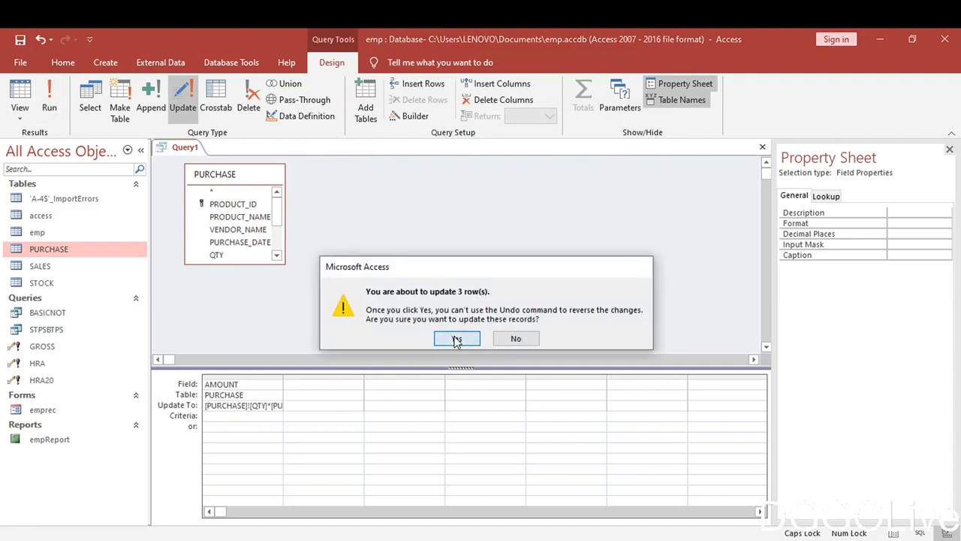
pyautogui.click(762, 147)
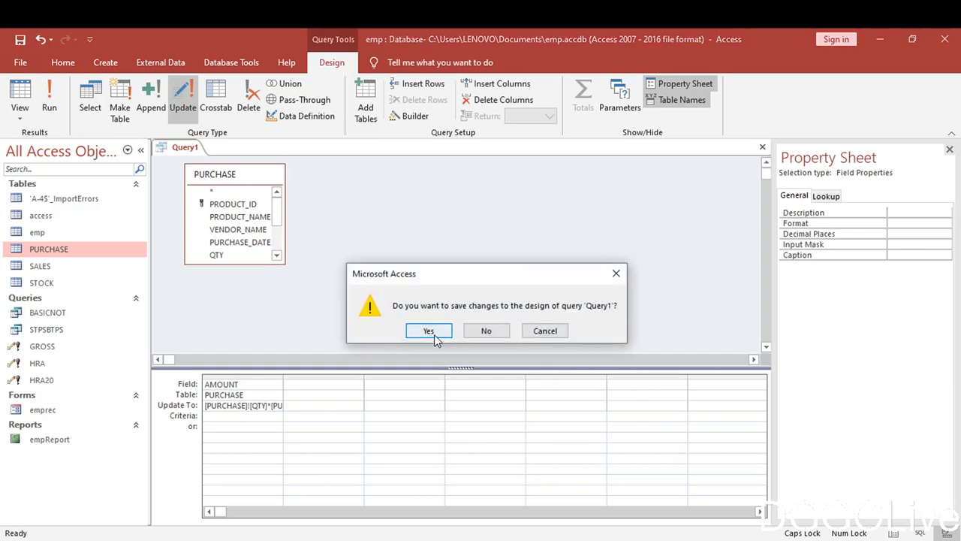
pyautogui.click(545, 331)
# Add the PURCHASE table's CGST field as the second column of the update query.
pyautogui.click(311, 384)
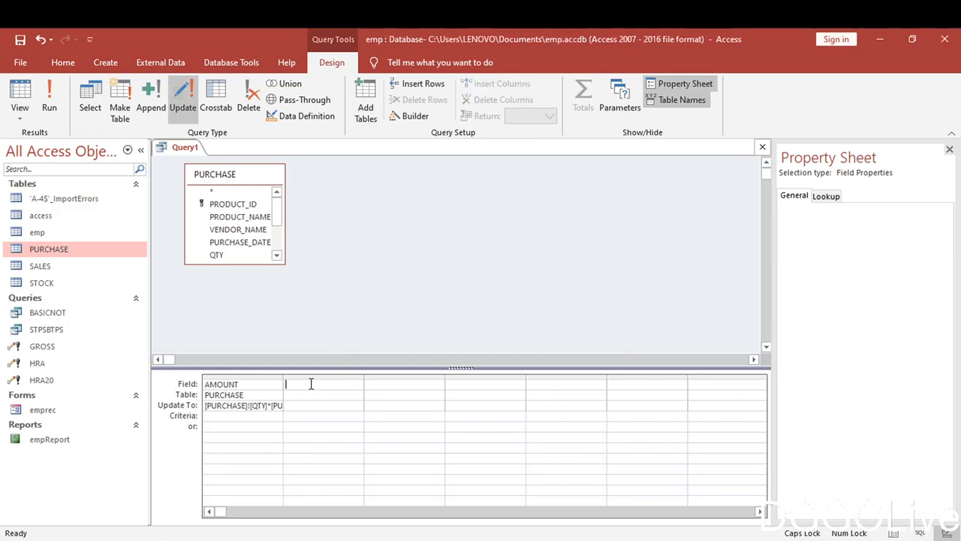
pyautogui.click(358, 386)
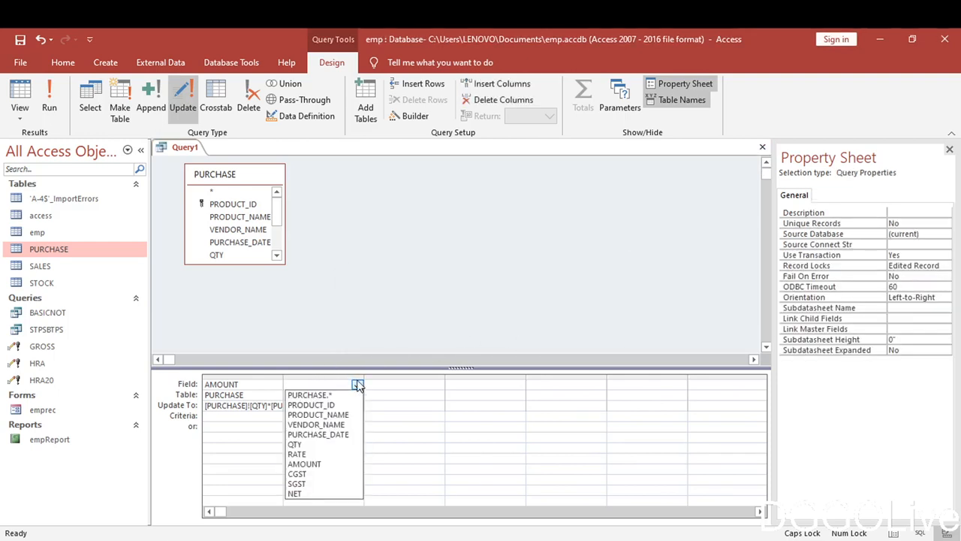
pyautogui.click(319, 474)
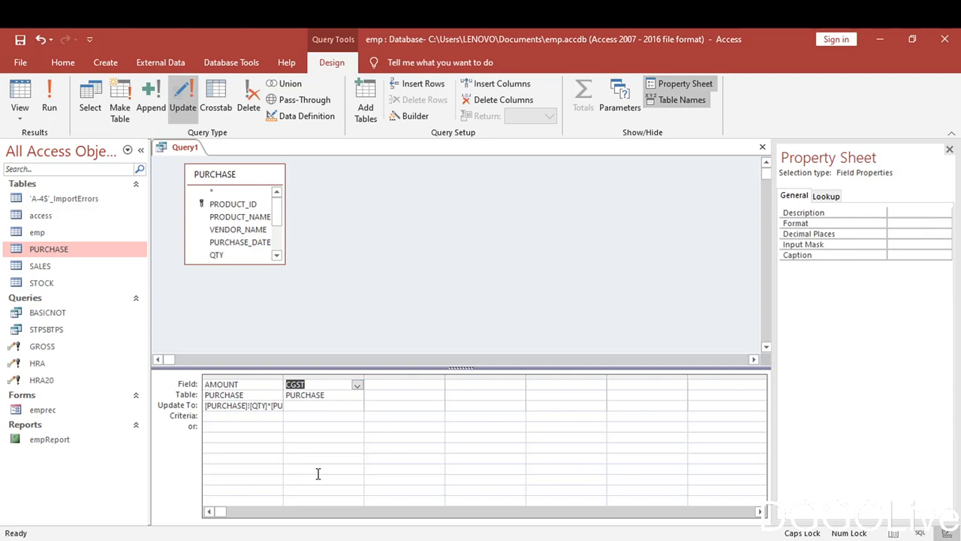
# Open the Expression Builder for CGST's Update To value and insert the PURCHASE table's AMOUNT field.
pyautogui.click(296, 406)
pyautogui.rightClick(297, 406)
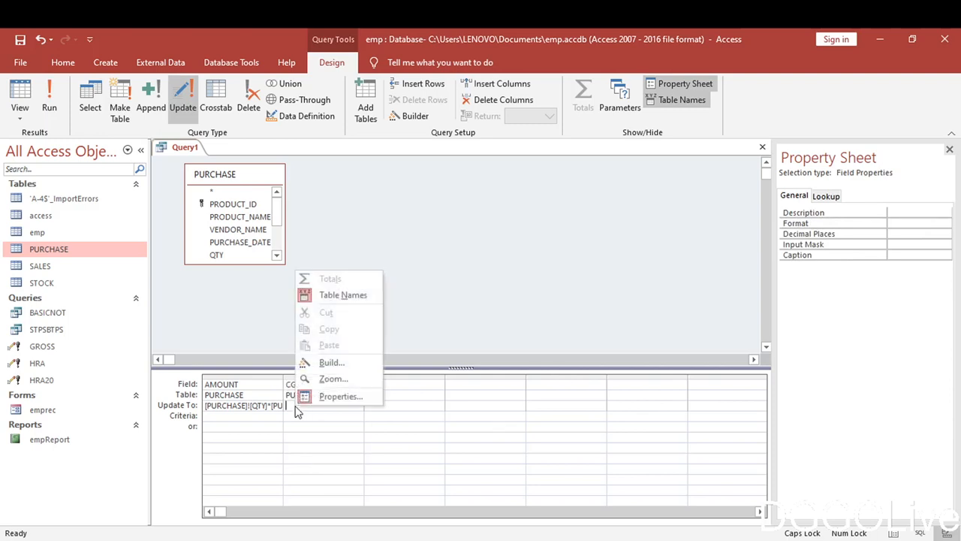
pyautogui.click(332, 364)
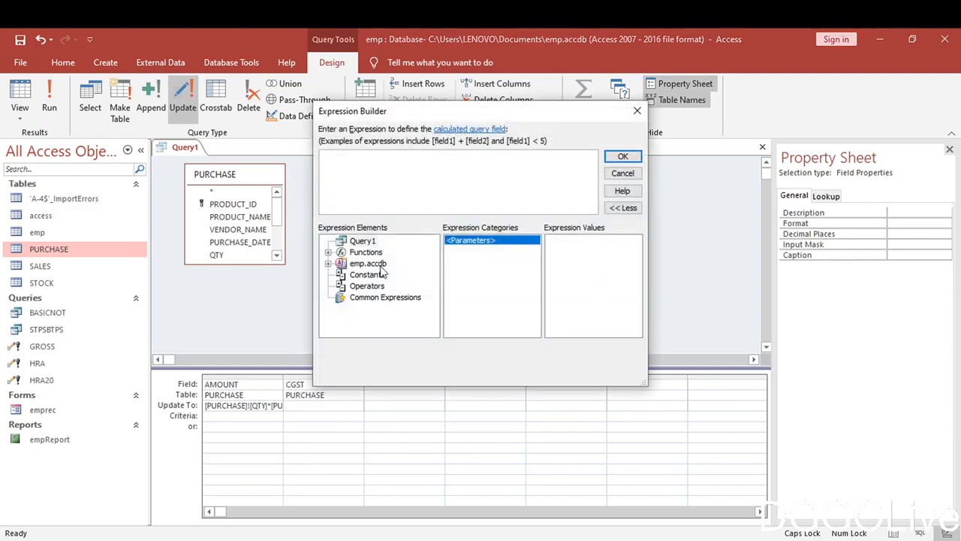
pyautogui.click(328, 264)
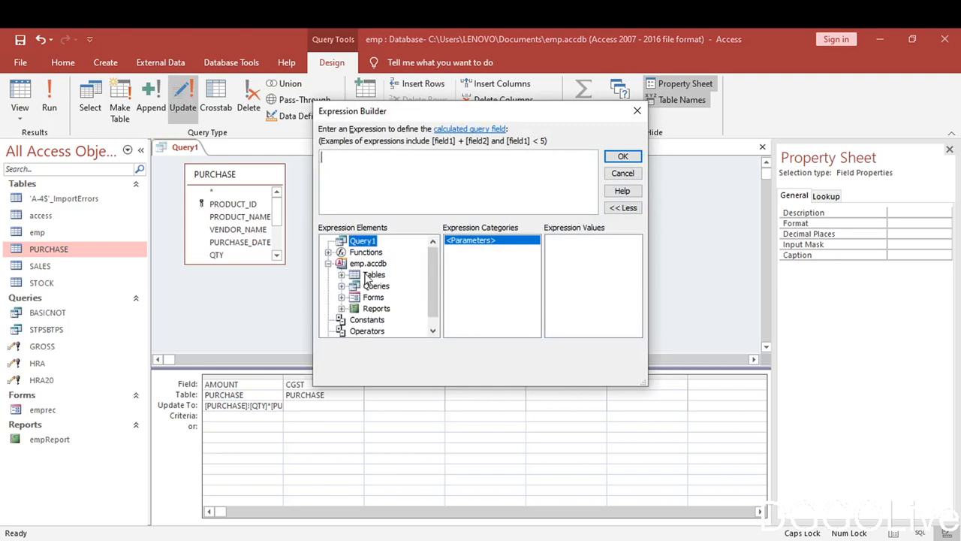
pyautogui.click(342, 275)
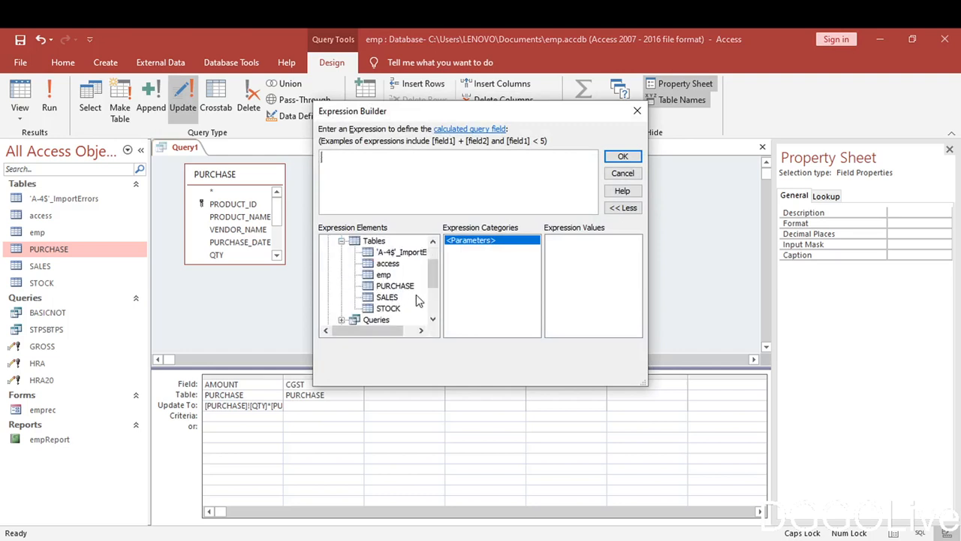
pyautogui.click(387, 287)
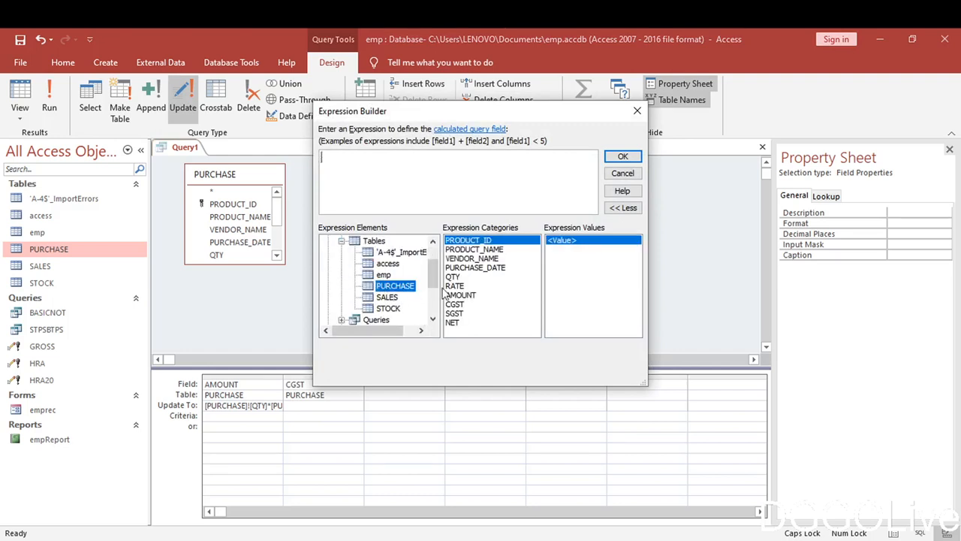
pyautogui.doubleClick(458, 295)
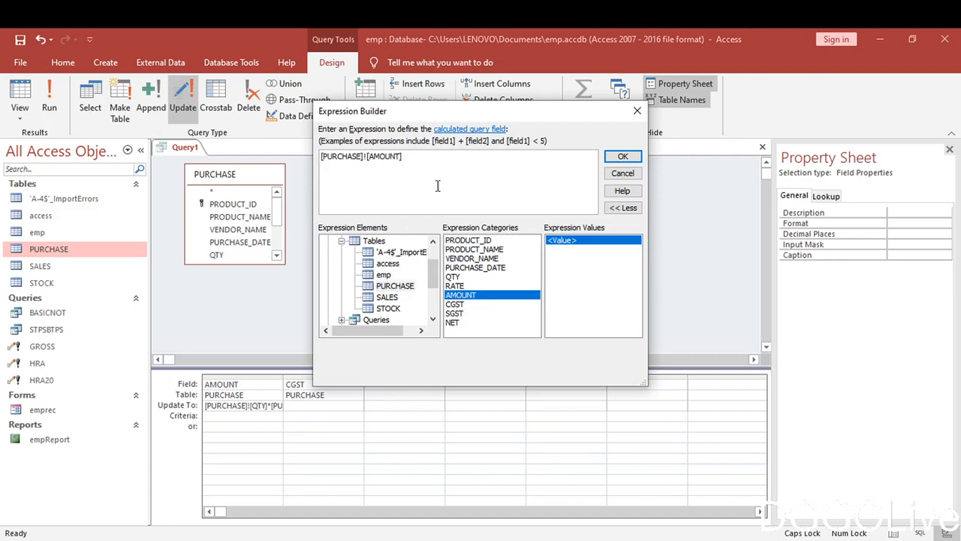
# Rewrite the CGST expression as ([PURCHASE]![AMOUNT] * 9)/100, copy it and apply it to the column.
pyautogui.moveTo(413, 155); pyautogui.dragTo(305, 155)
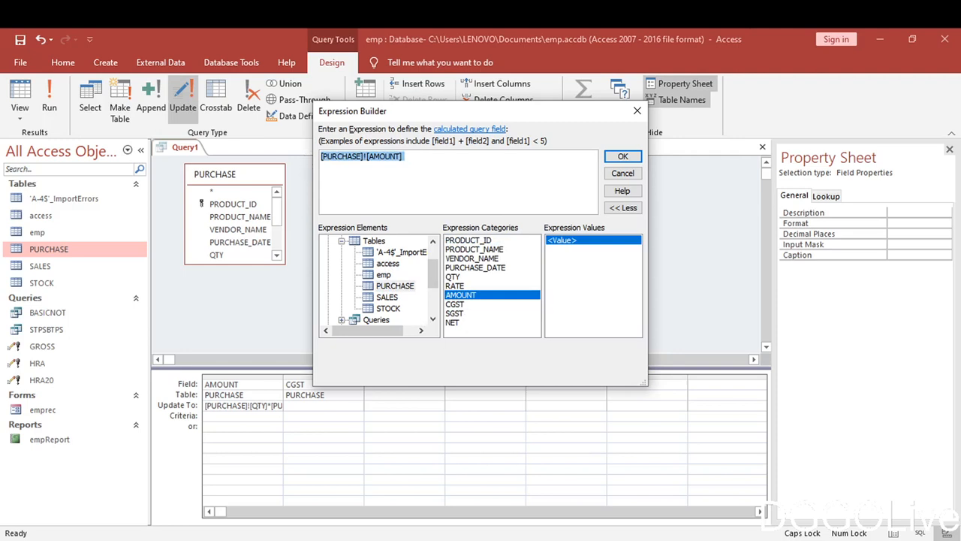
pyautogui.write('(')
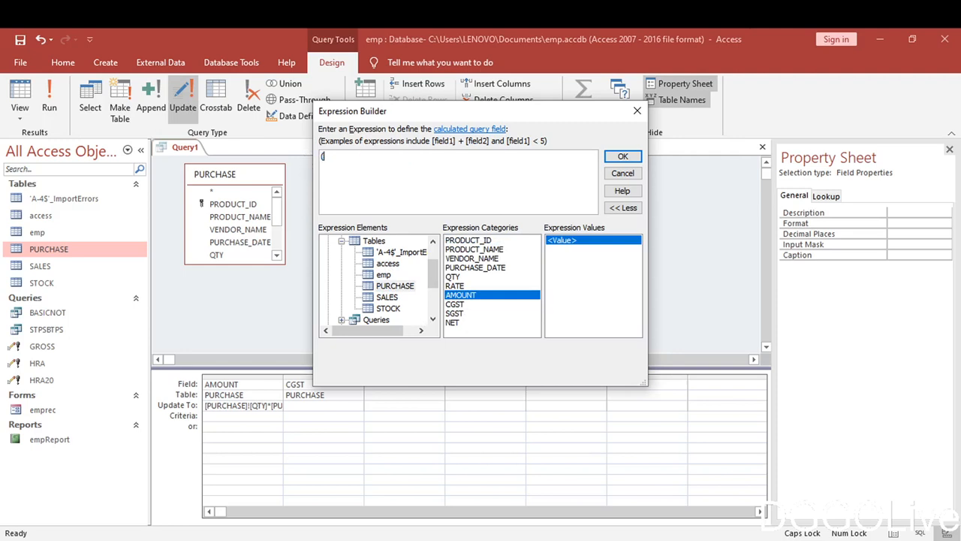
pyautogui.doubleClick(466, 297)
pyautogui.write('*')
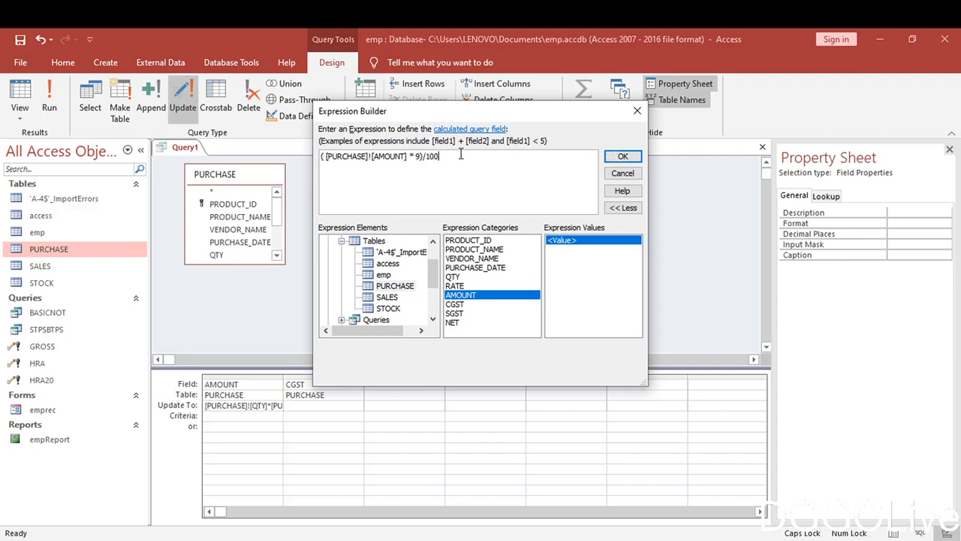
pyautogui.moveTo(462, 155); pyautogui.dragTo(319, 158)
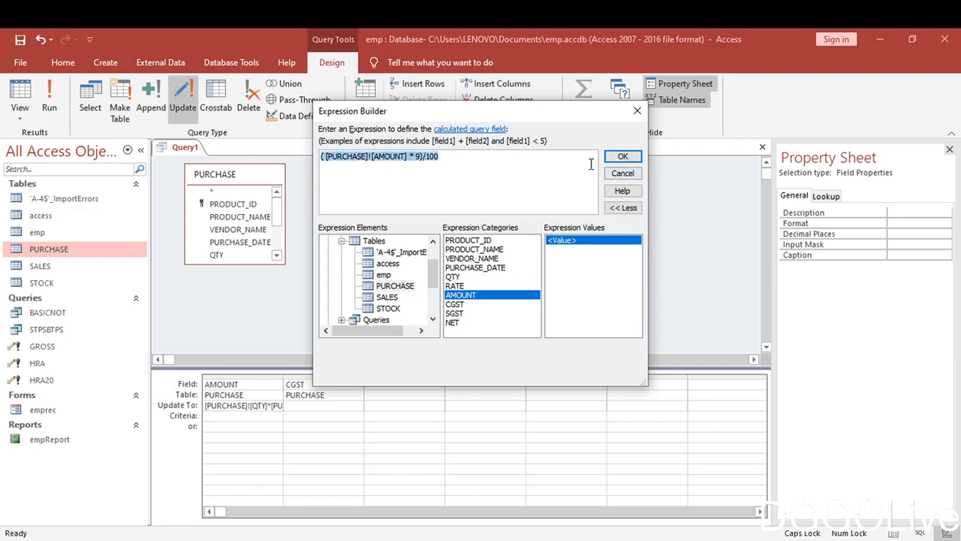
pyautogui.click(618, 161)
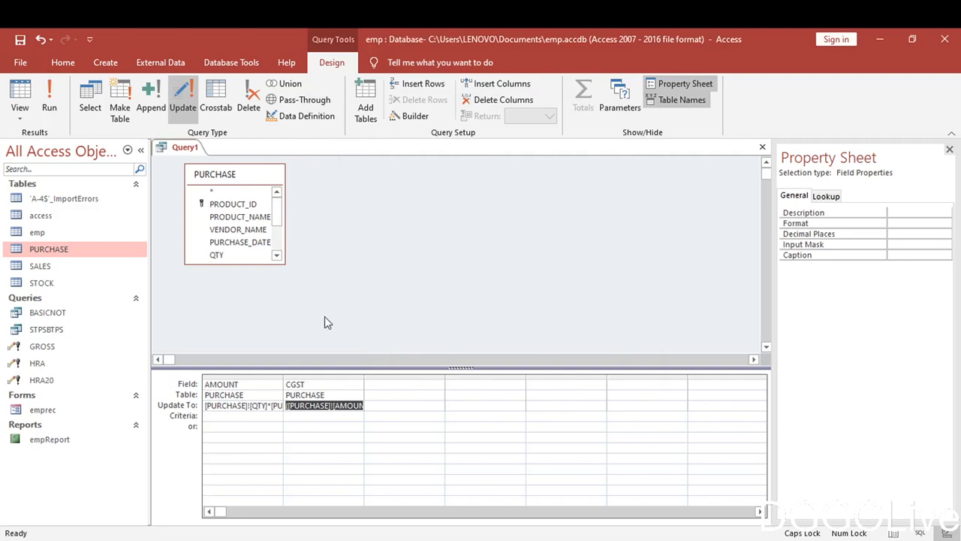
# Add the PURCHASE table's SGST field as the third column of the update query.
pyautogui.click(383, 383)
pyautogui.rightClick(382, 384)
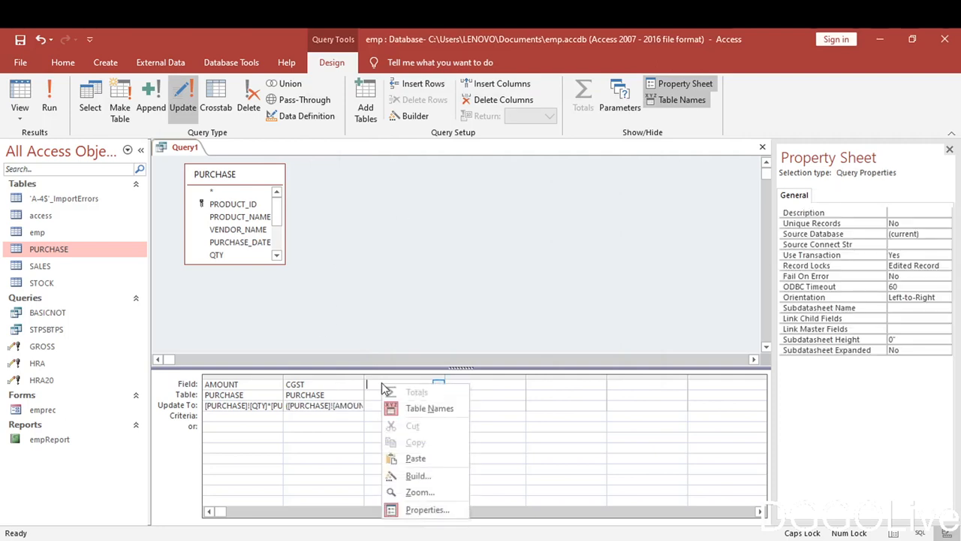
pyautogui.click(383, 385)
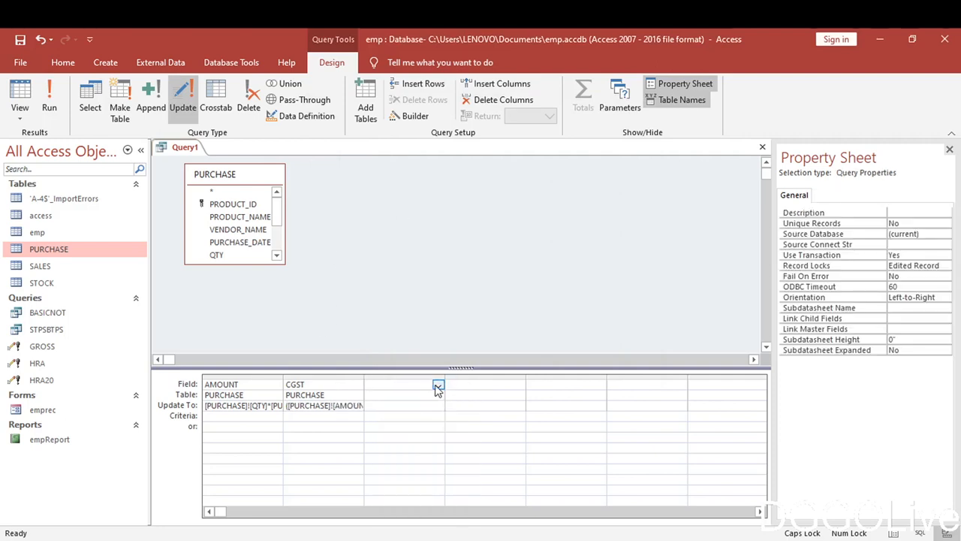
pyautogui.click(438, 385)
pyautogui.click(399, 484)
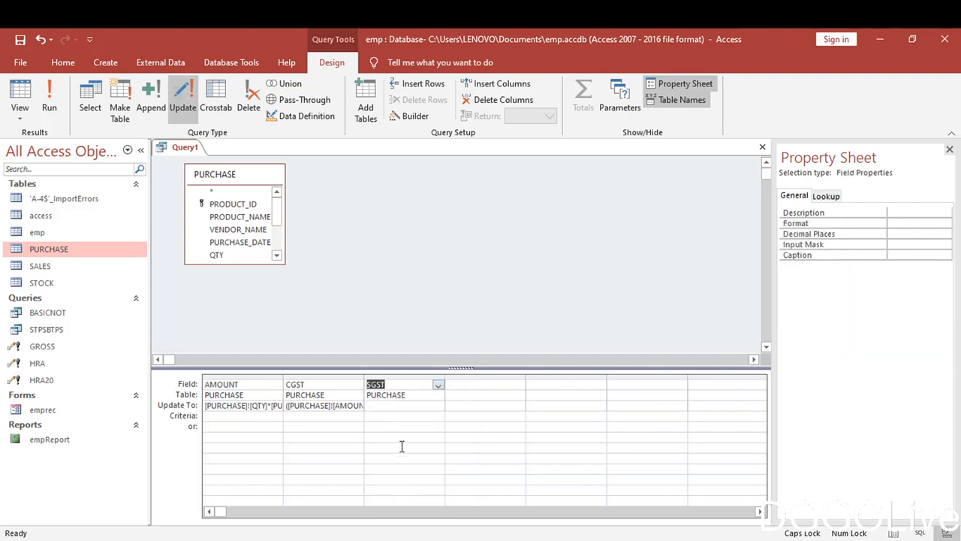
# Set the SGST column's Update To expression to ([PURCHASE]![AMOUNT] * 9)/100 in the Expression Builder.
pyautogui.click(375, 405)
pyautogui.rightClick(375, 405)
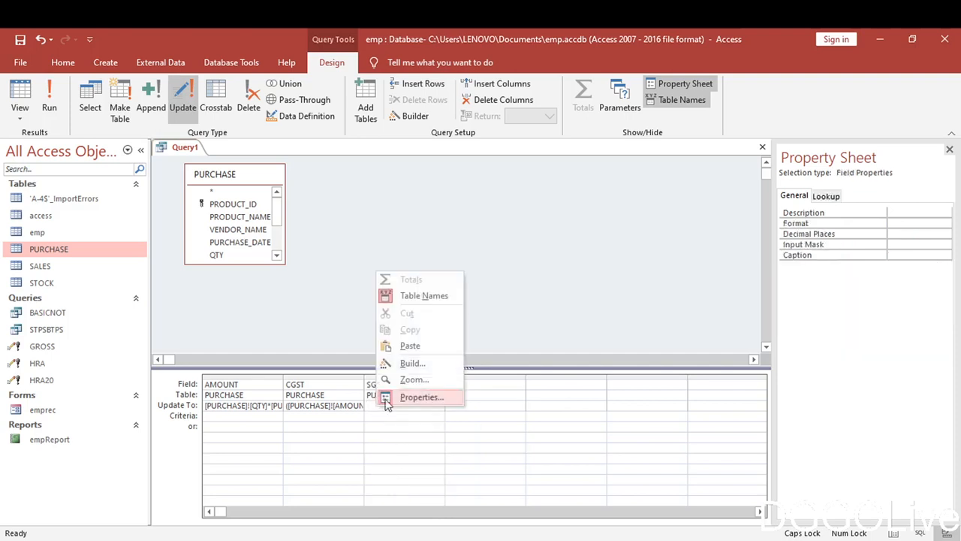
pyautogui.click(411, 364)
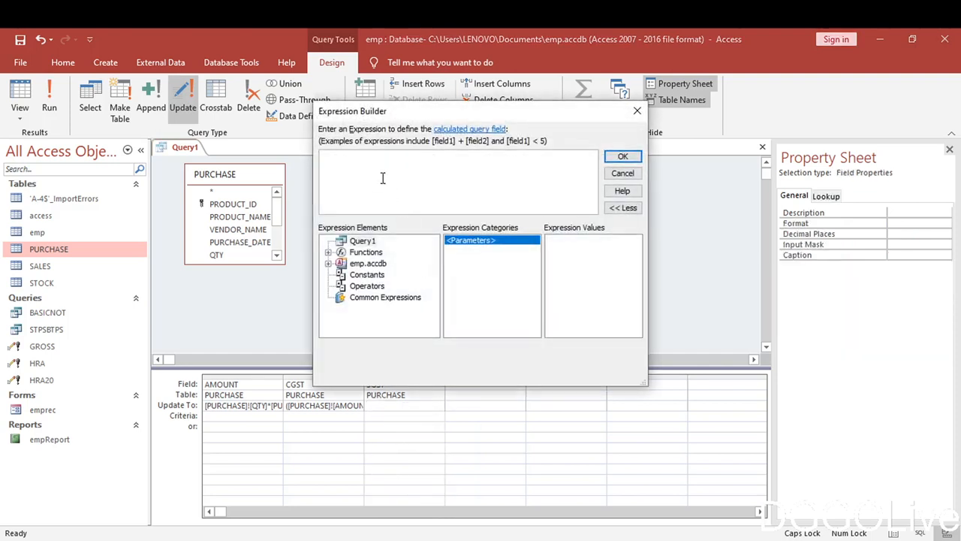
pyautogui.write('[PURCHASE]![AMOUNT]*9/100')
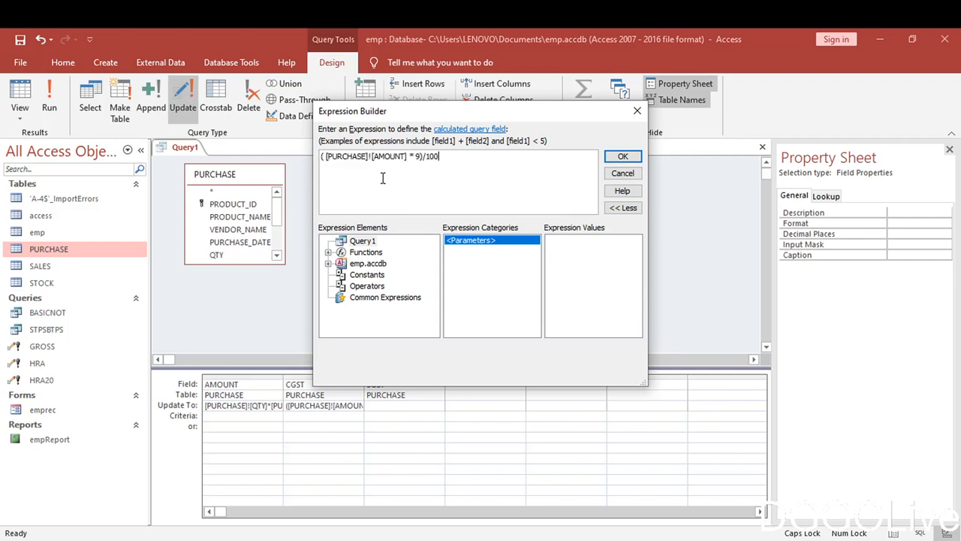
pyautogui.click(619, 157)
# Add the PURCHASE table's NET field as the fourth column of the update query.
pyautogui.click(467, 384)
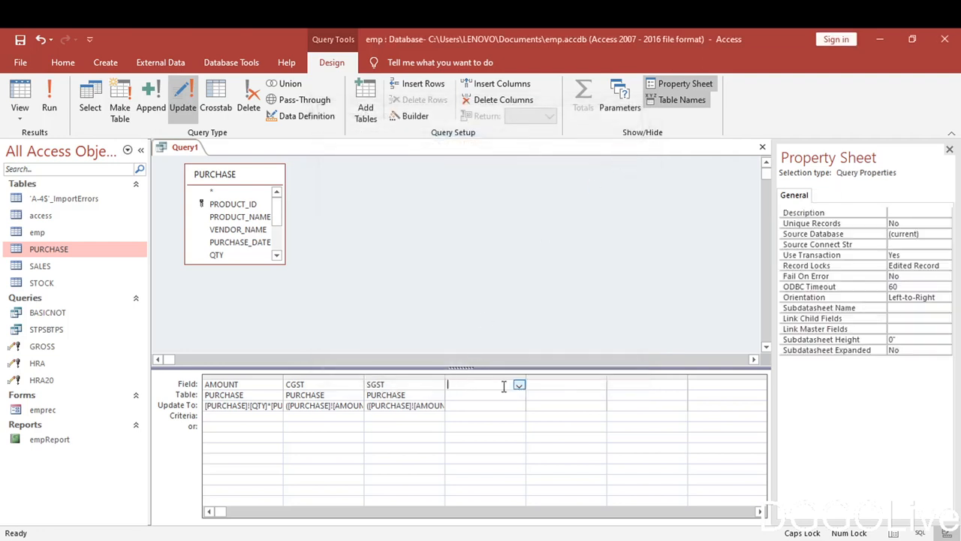
pyautogui.click(519, 385)
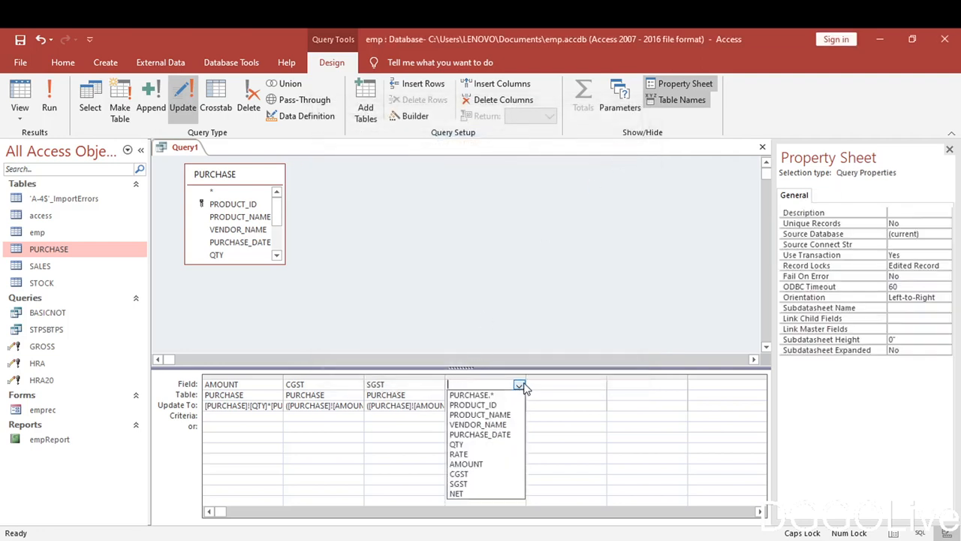
pyautogui.click(485, 493)
# Open the Expression Builder for NET's Update To value and insert the PURCHASE table's AMOUNT field.
pyautogui.click(462, 407)
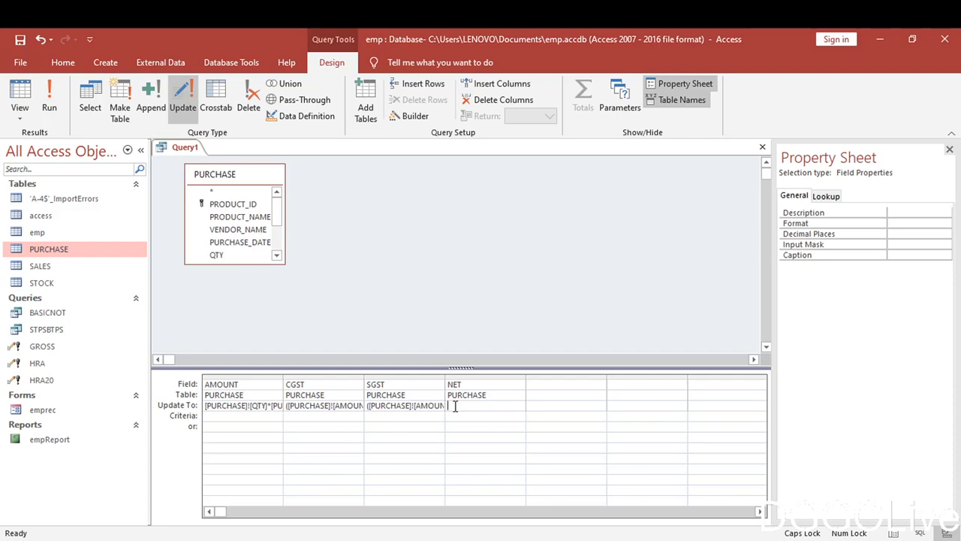
pyautogui.rightClick(455, 407)
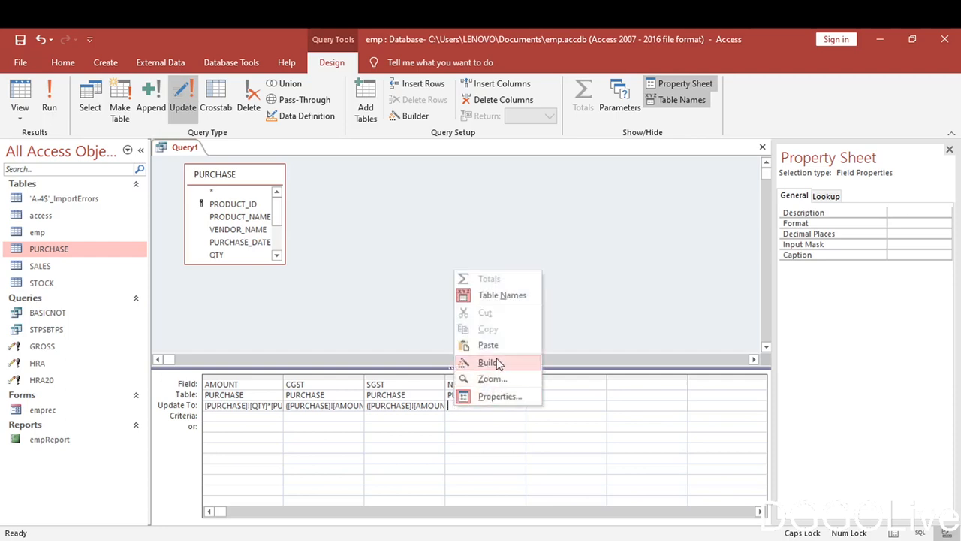
pyautogui.click(497, 364)
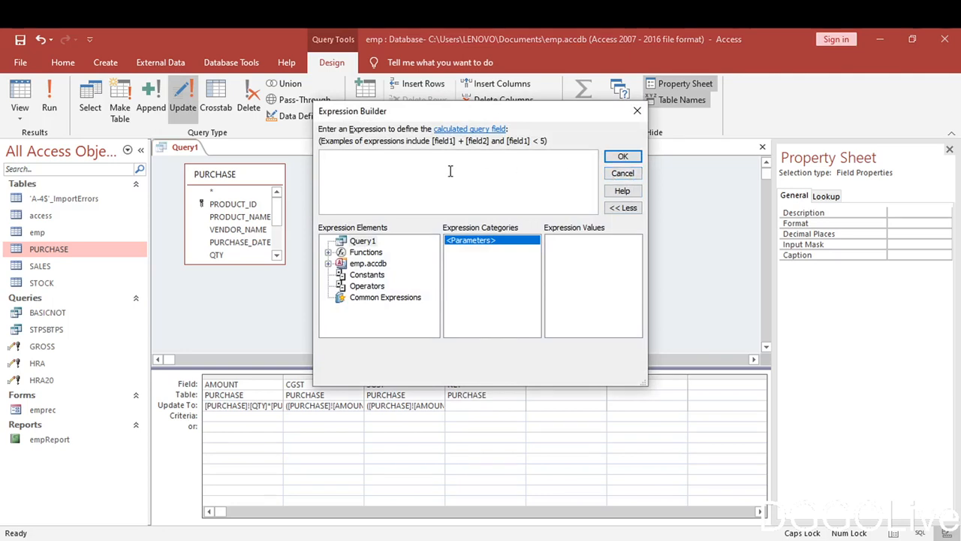
pyautogui.click(328, 264)
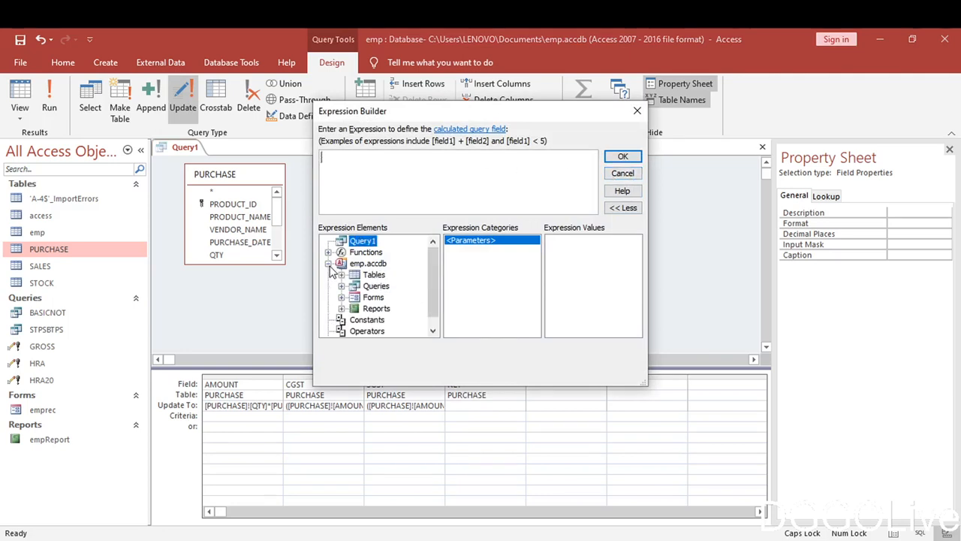
pyautogui.click(376, 275)
pyautogui.click(342, 274)
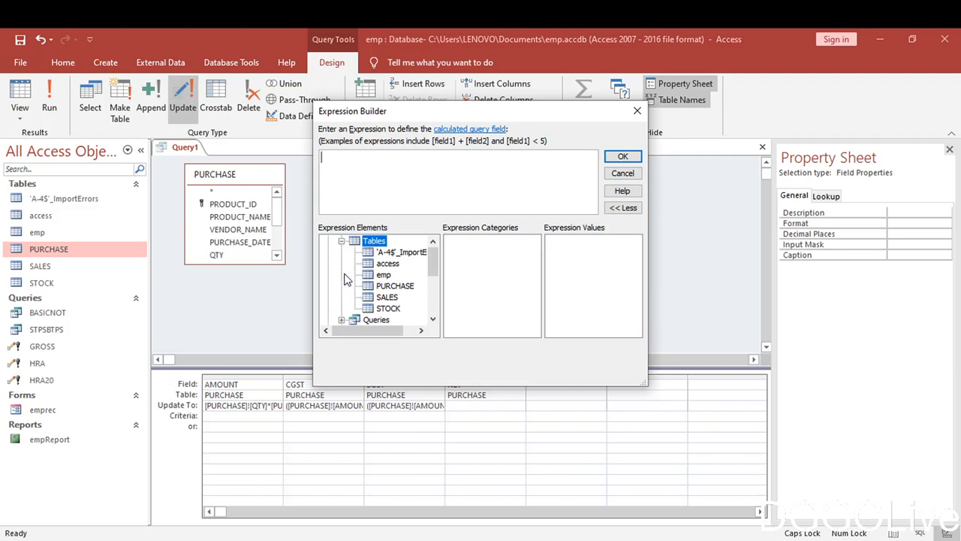
pyautogui.click(398, 286)
pyautogui.doubleClick(461, 295)
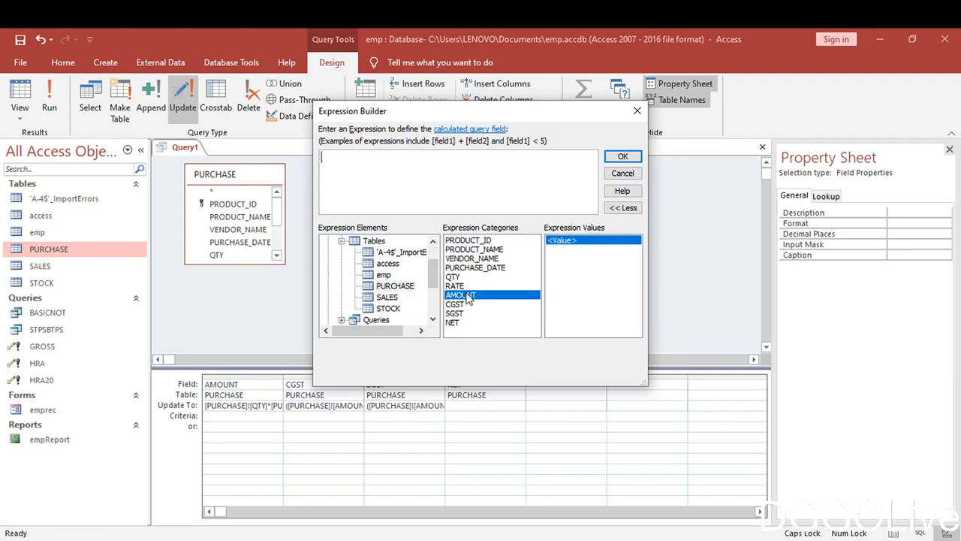
# Complete the NET expression as [PURCHASE]![AMOUNT] + [PURCHASE]![CGST] + [PURCHASE]![SGST] and apply it to the column.
pyautogui.write('+')
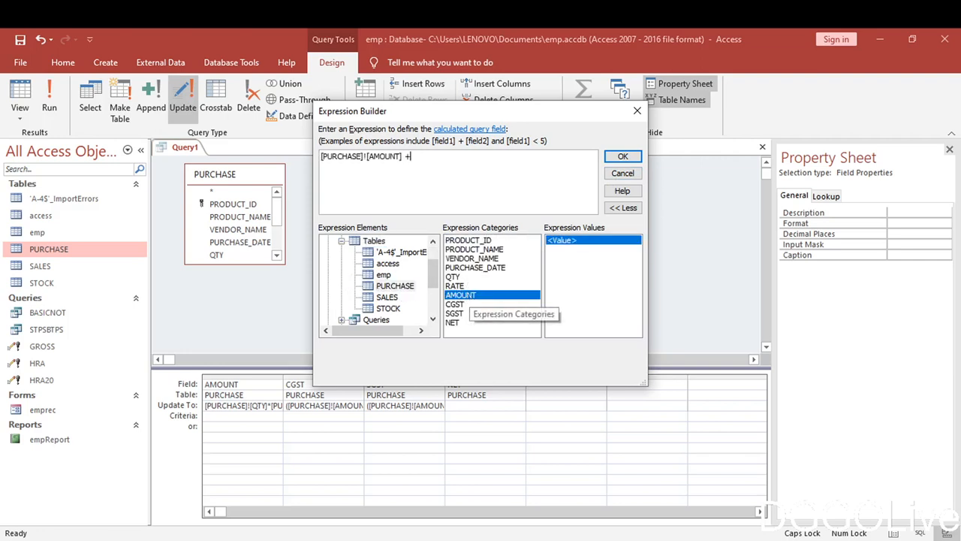
pyautogui.doubleClick(465, 305)
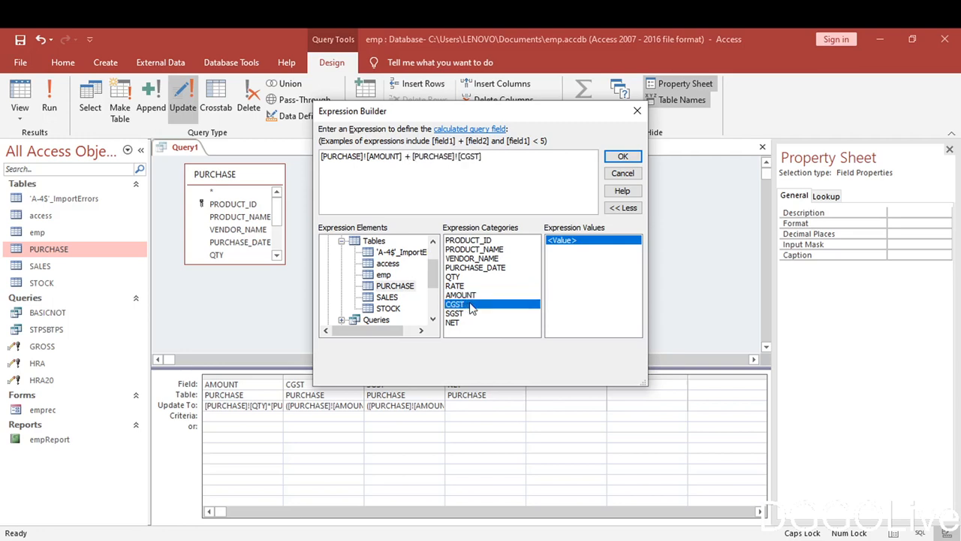
pyautogui.write('+')
pyautogui.click(466, 315)
pyautogui.doubleClick(466, 314)
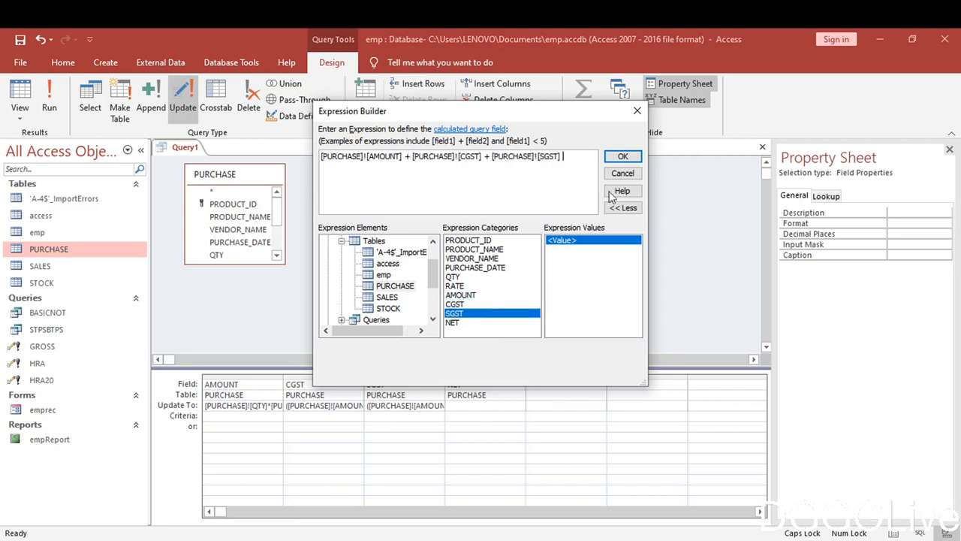
pyautogui.click(623, 156)
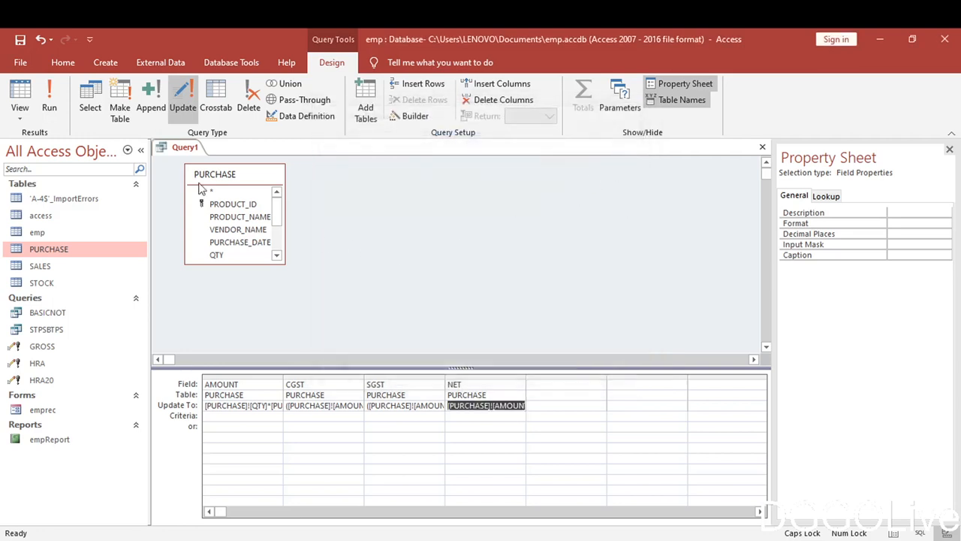
# Run the update query on the PURCHASE records, close it and save it as PURCAL.
pyautogui.click(49, 96)
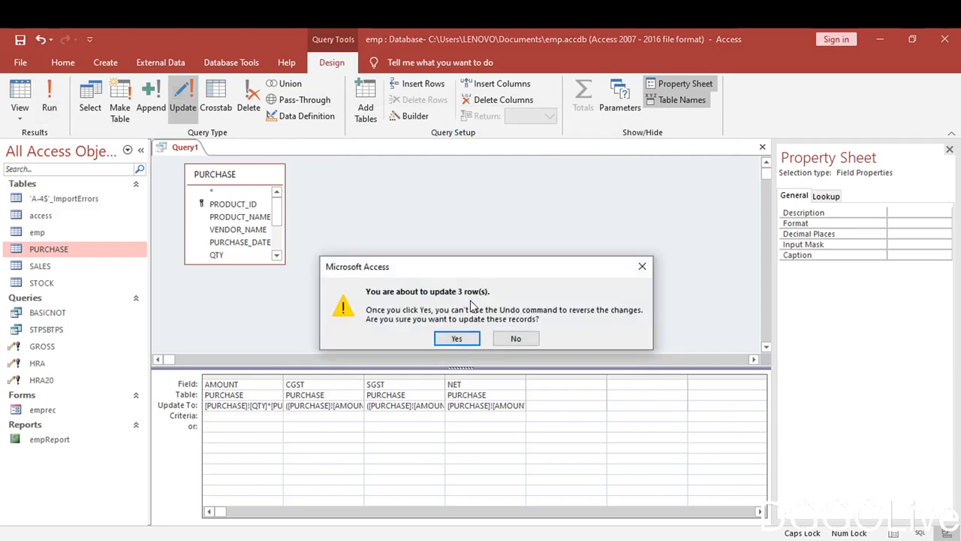
pyautogui.click(445, 338)
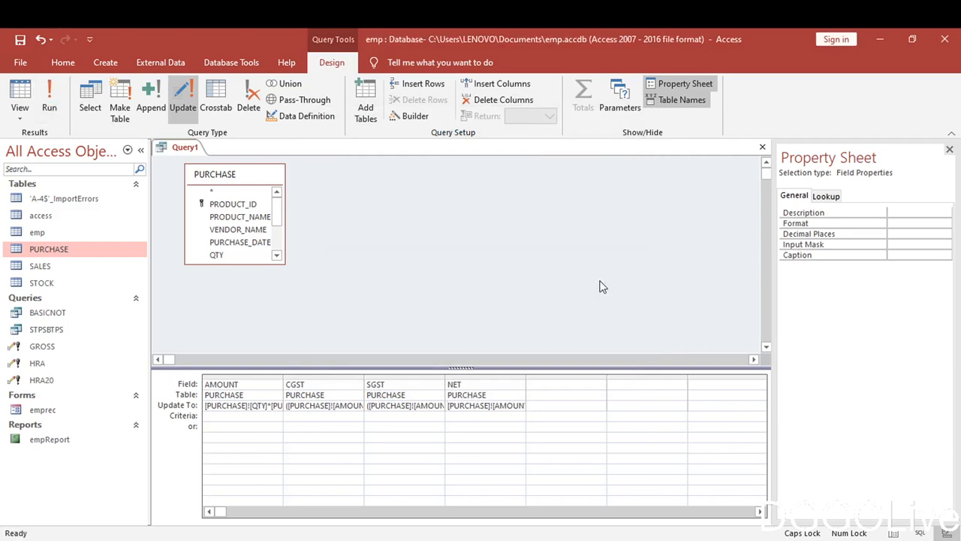
pyautogui.click(763, 147)
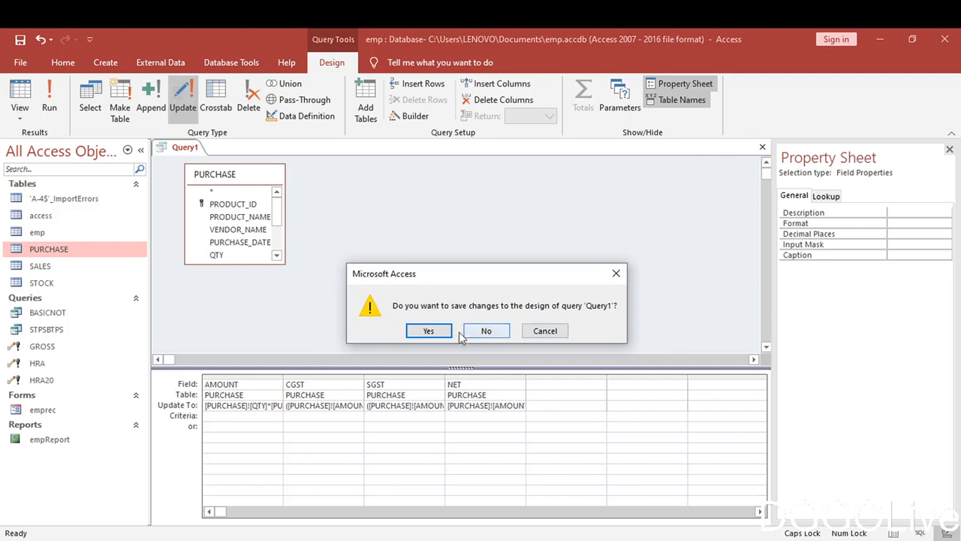
pyautogui.click(429, 330)
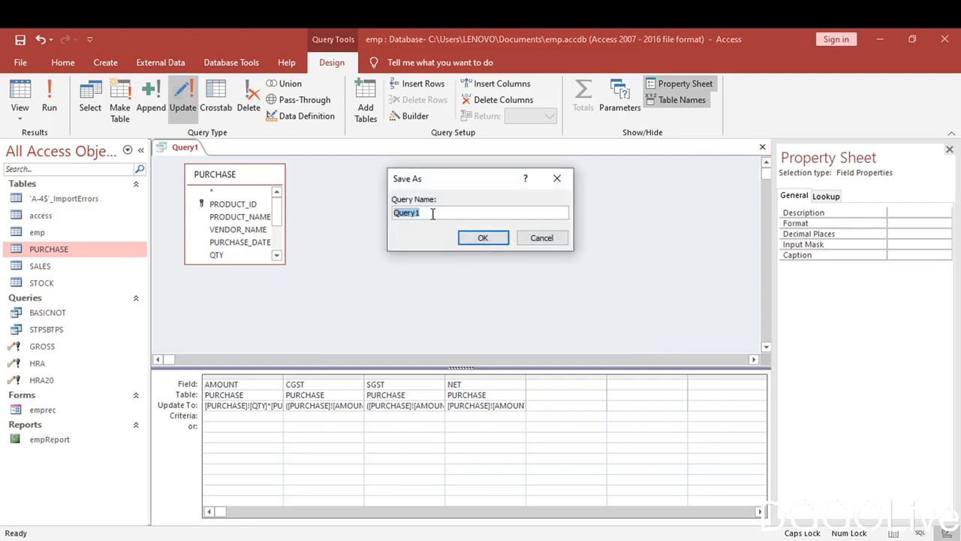
pyautogui.write('PURCAL')
pyautogui.press('Return')
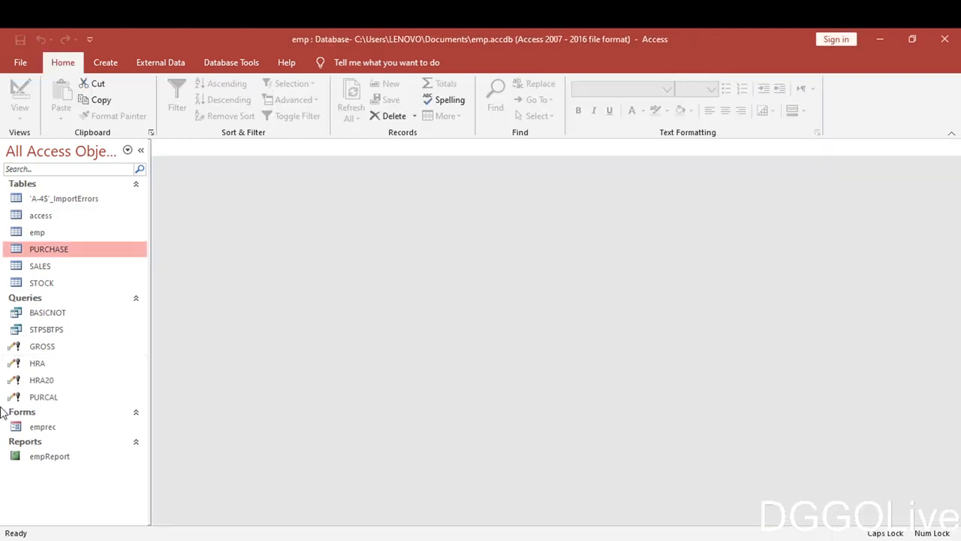
# Run the saved PURCAL query and check the computed fields in the PURCHASE table.
pyautogui.click(41, 404)
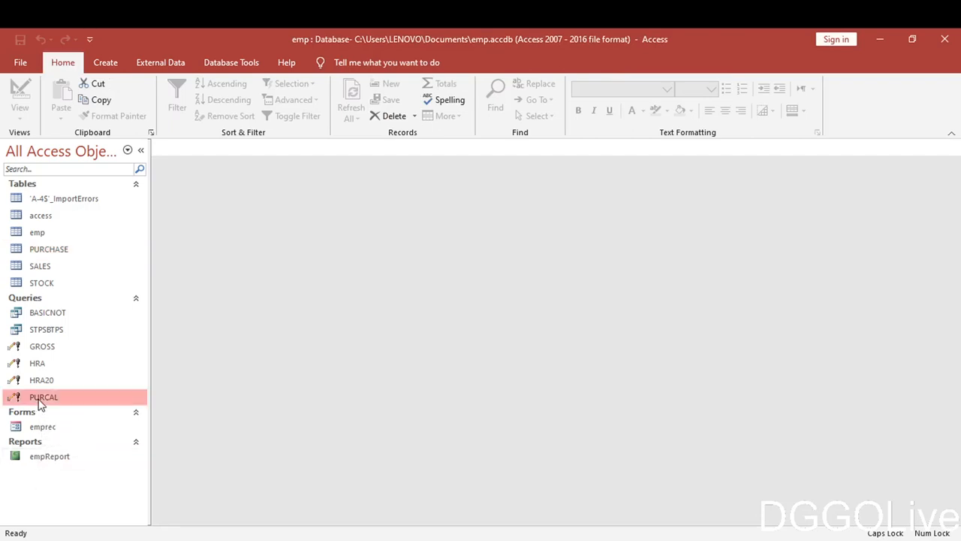
pyautogui.doubleClick(59, 396)
pyautogui.click(428, 338)
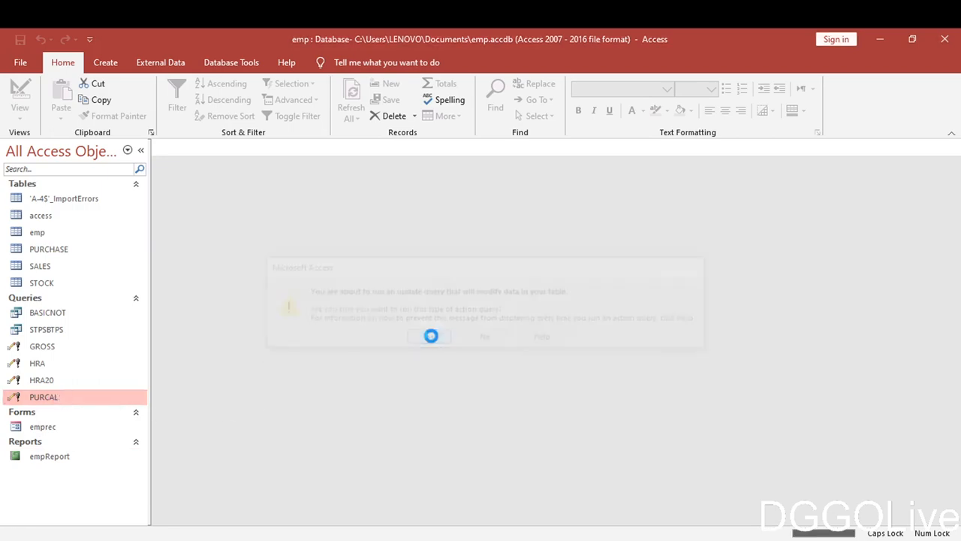
pyautogui.click(452, 338)
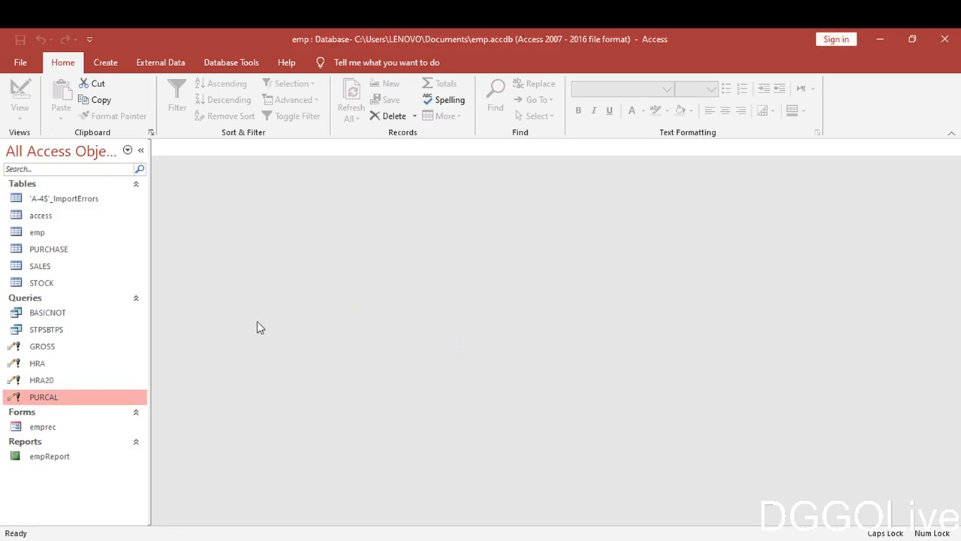
pyautogui.doubleClick(43, 251)
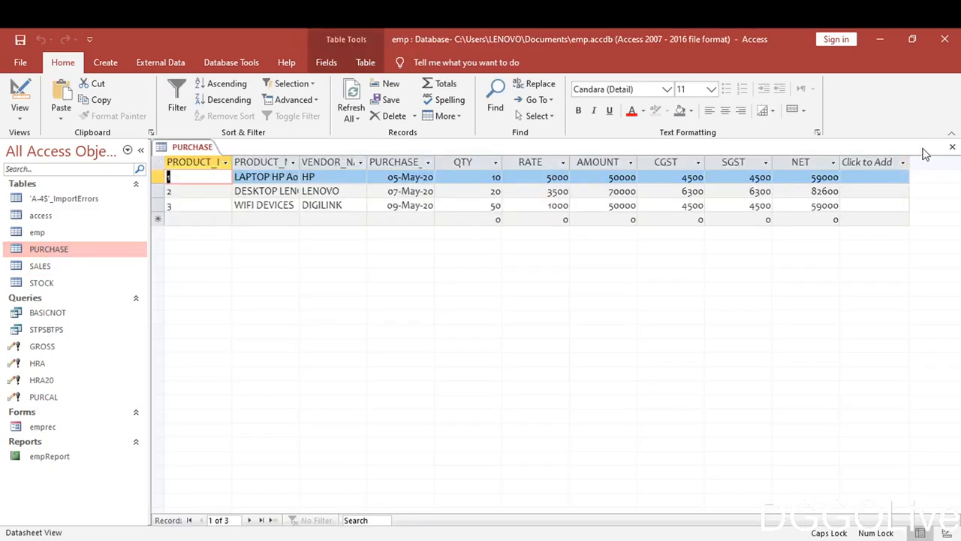
pyautogui.click(952, 148)
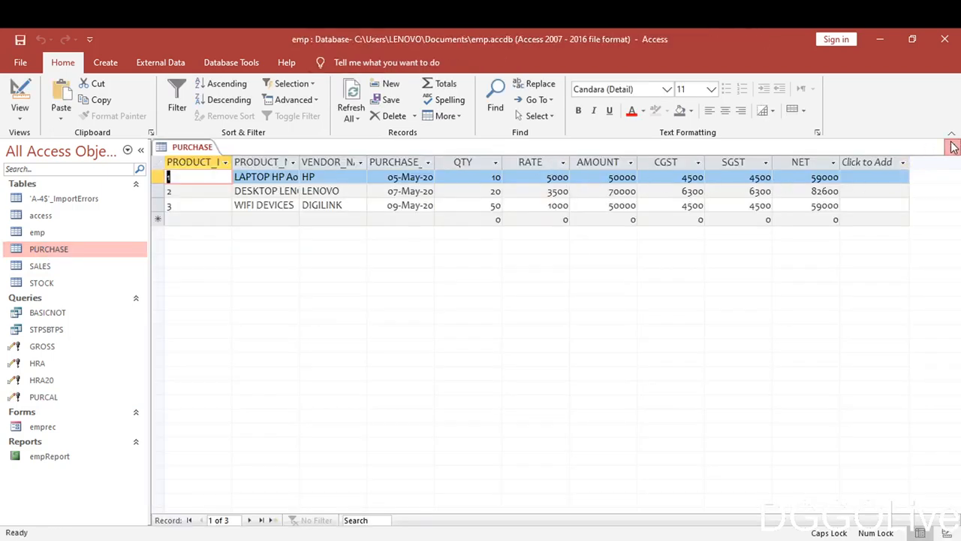
# Create a new query in design view based on the SALES table.
pyautogui.click(52, 269)
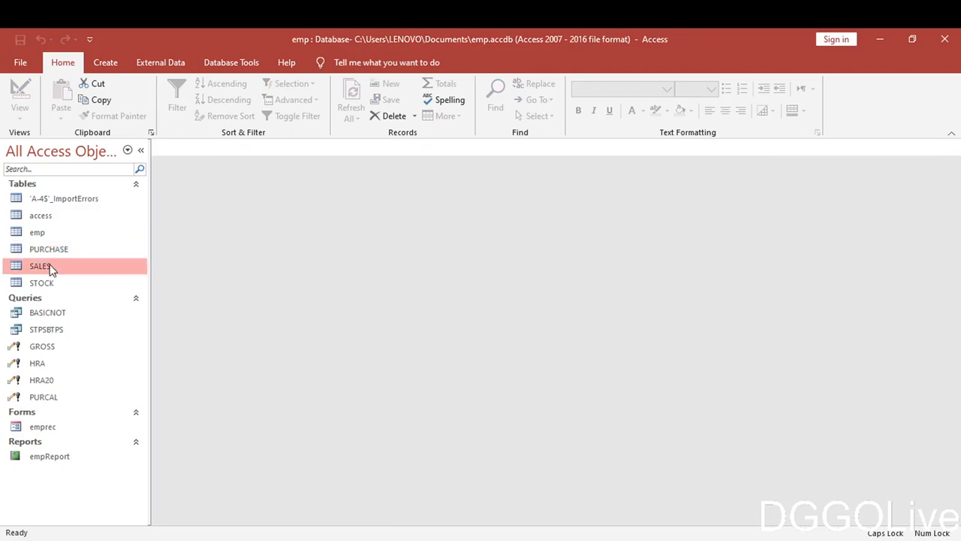
pyautogui.click(107, 64)
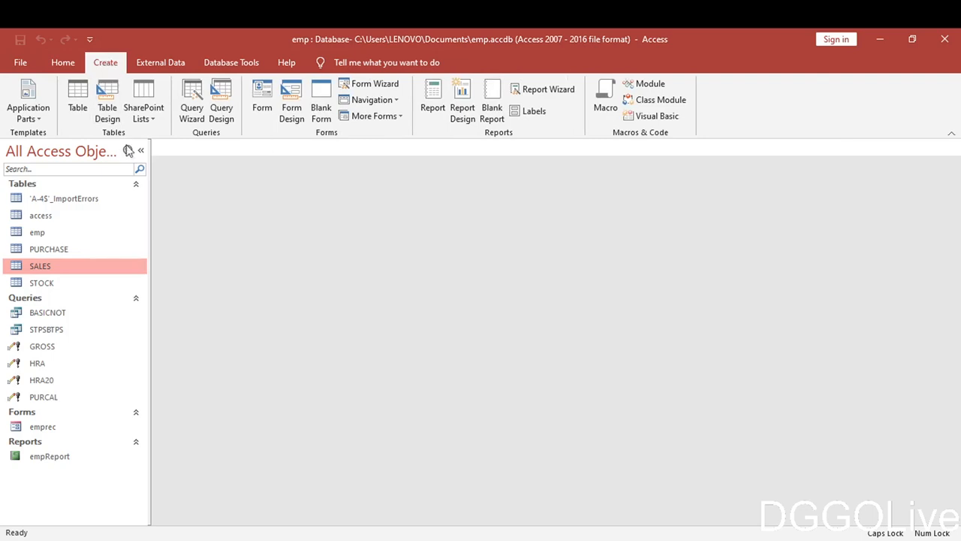
pyautogui.click(230, 112)
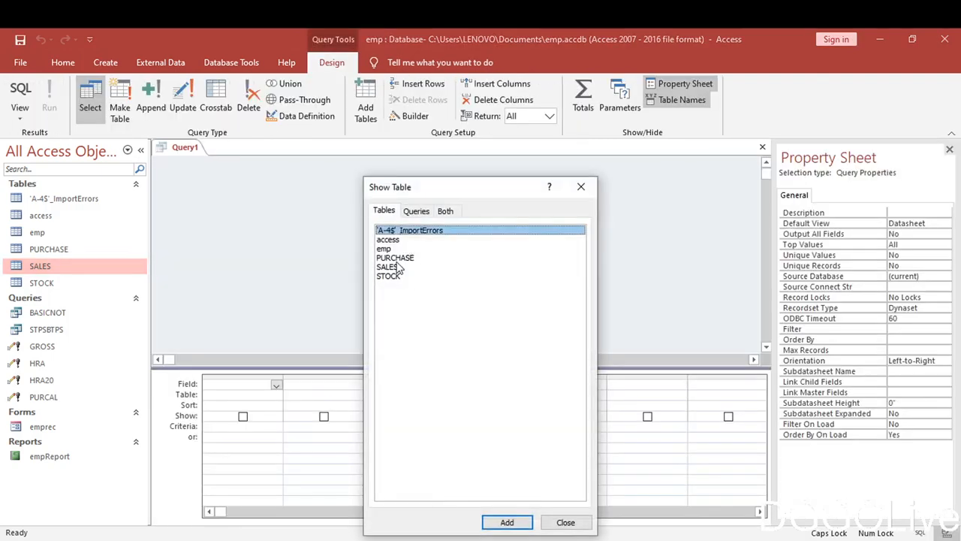
pyautogui.click(397, 267)
pyautogui.click(509, 521)
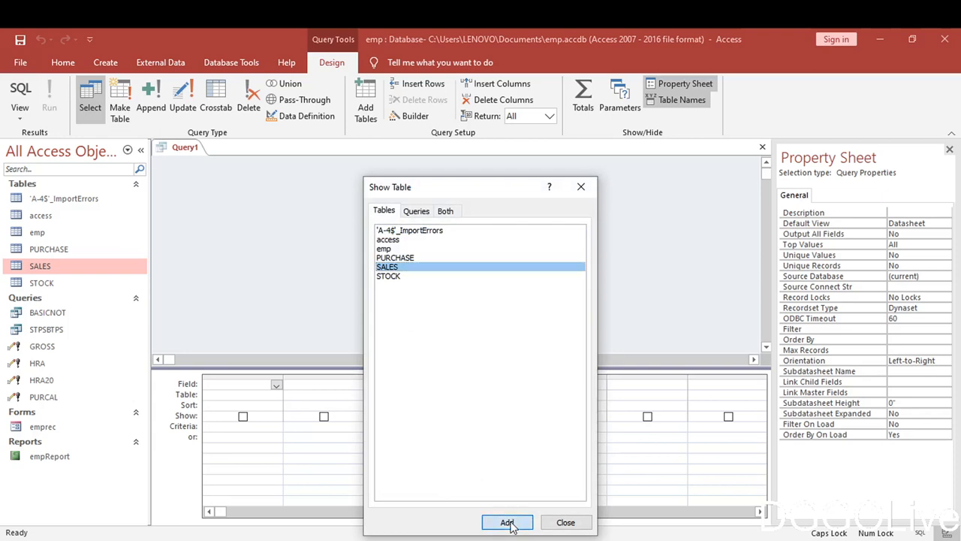
pyautogui.click(565, 521)
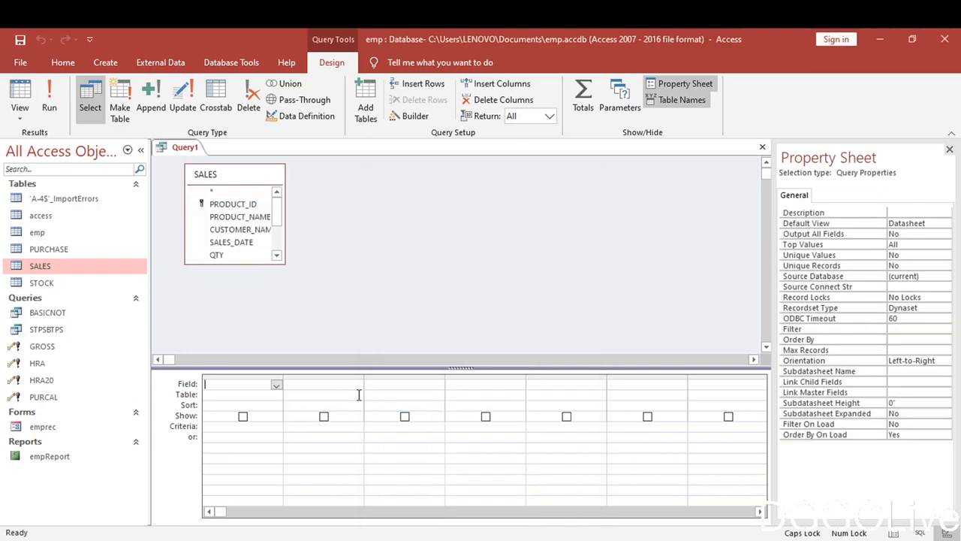
# Change the SALES query to an update query and add AMOUNT as its first column.
pyautogui.click(181, 109)
pyautogui.click(276, 385)
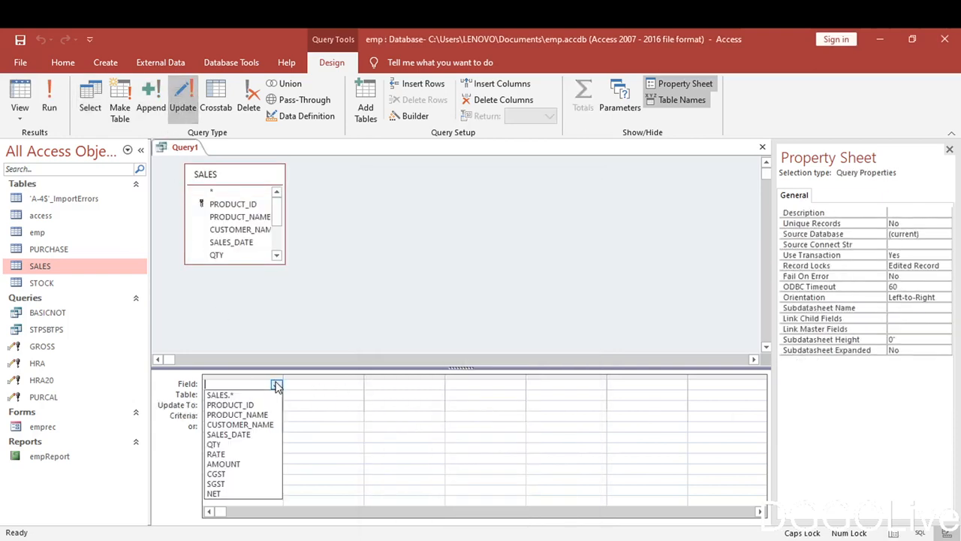
pyautogui.click(229, 465)
# Set the AMOUNT column's Update To expression to [SALES]![QTY] * [SALES]![RATE] in the Expression Builder.
pyautogui.rightClick(216, 407)
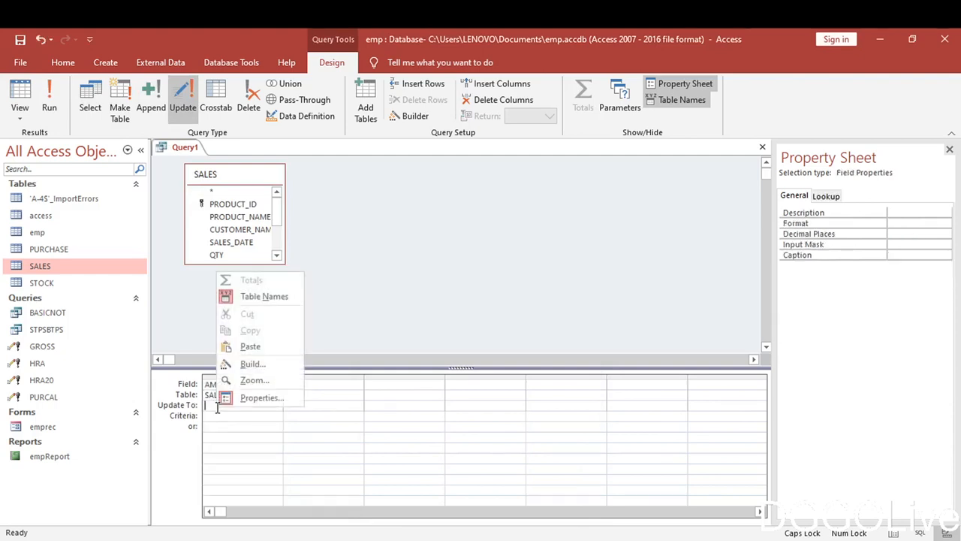
pyautogui.click(252, 364)
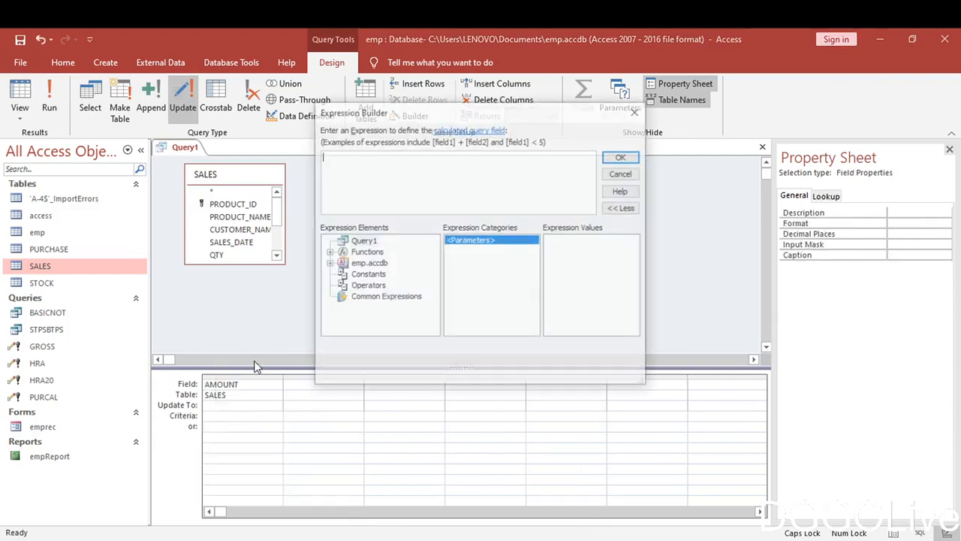
pyautogui.click(329, 264)
pyautogui.click(342, 275)
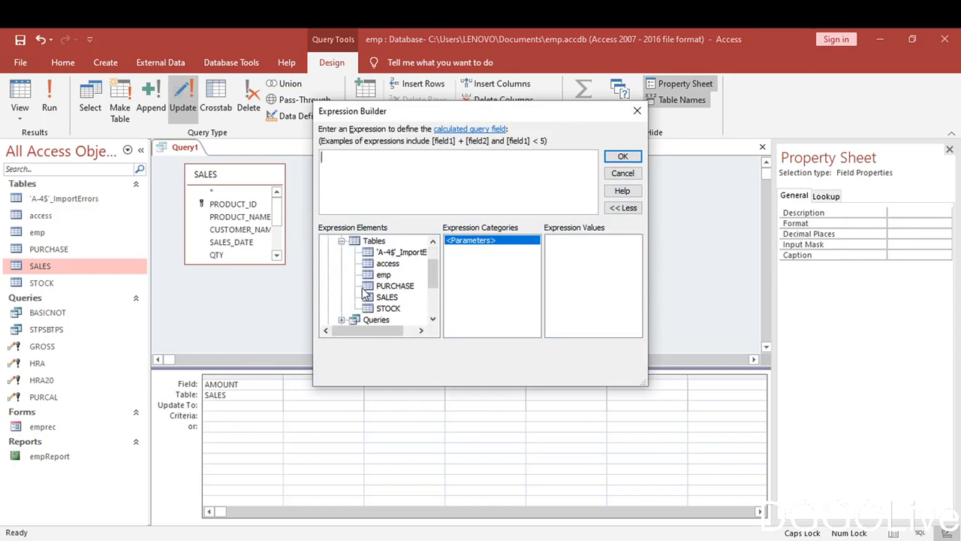
pyautogui.click(388, 297)
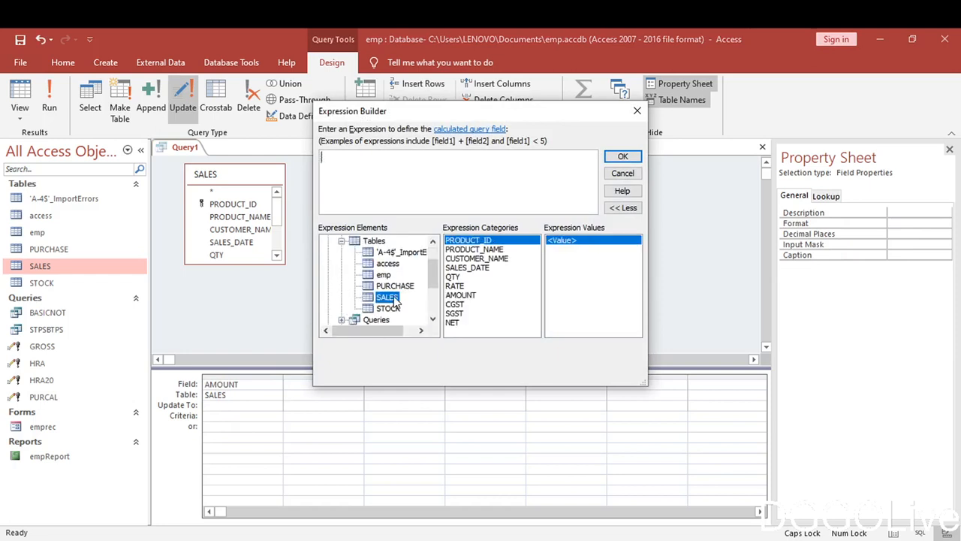
pyautogui.doubleClick(455, 278)
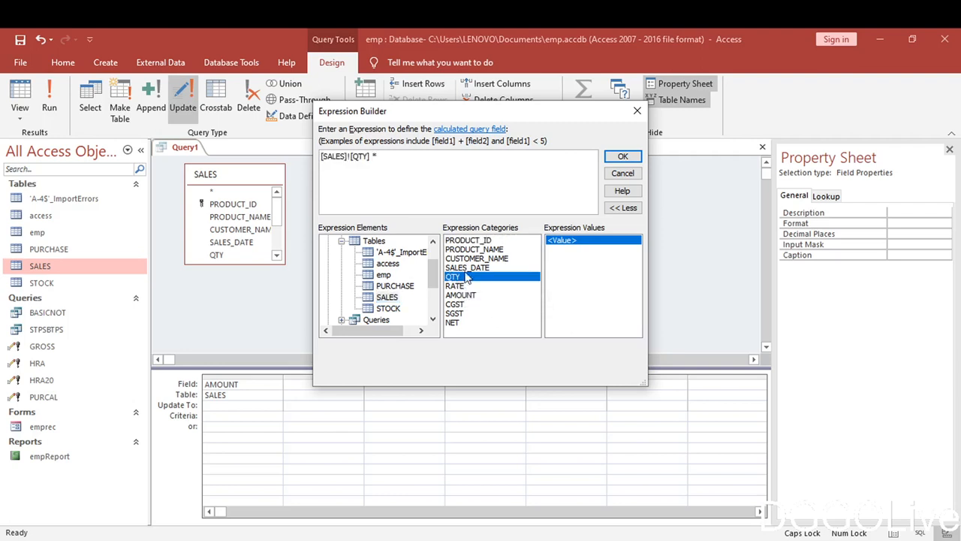
pyautogui.write('*')
pyautogui.doubleClick(455, 286)
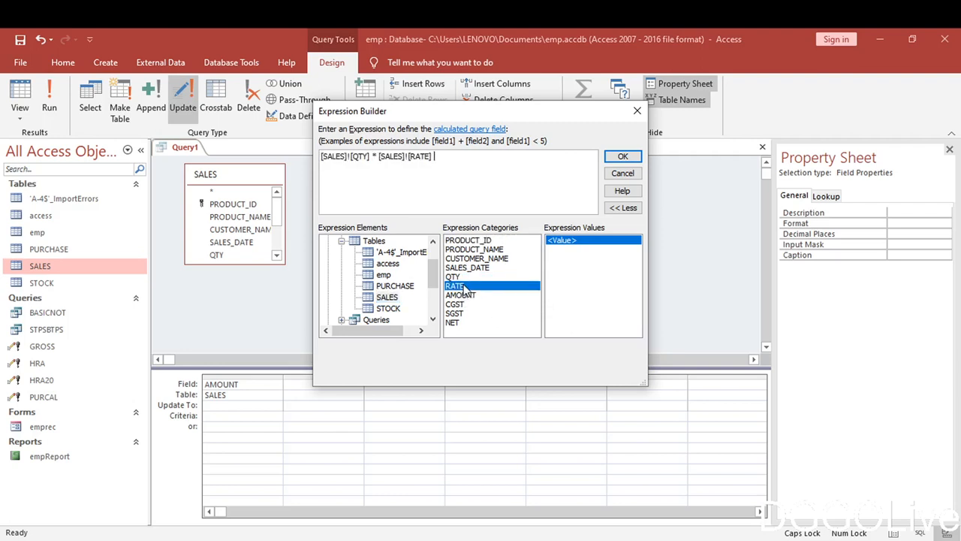
pyautogui.click(623, 157)
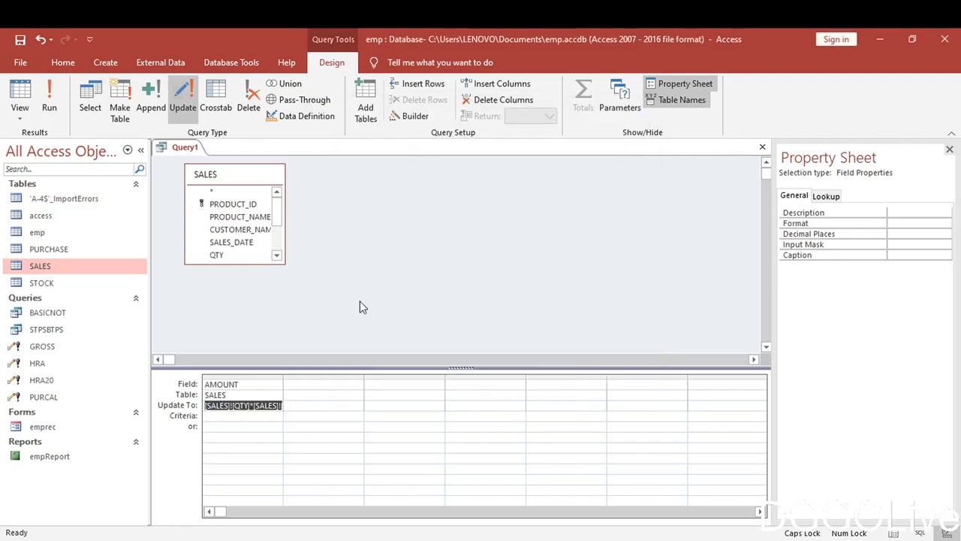
# Add CGST as the second column and set its Update To expression to ([PURCHASE]![AMOUNT] * 9)/100 in the Expression Builder.
pyautogui.click(311, 383)
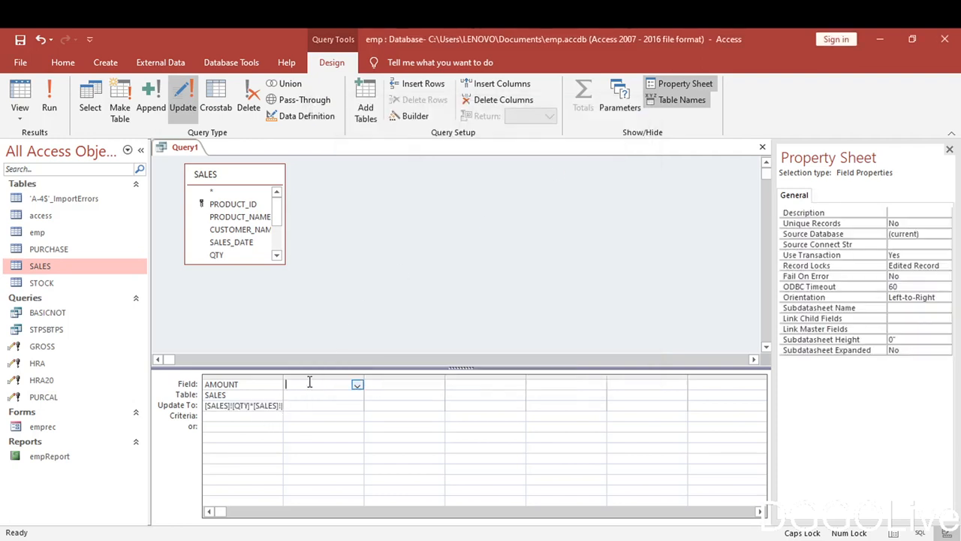
pyautogui.click(358, 385)
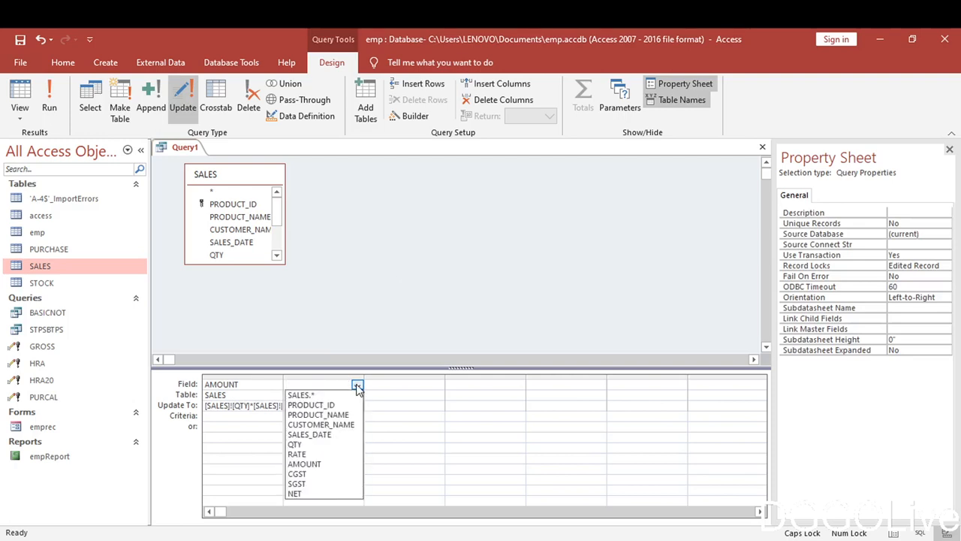
pyautogui.click(328, 474)
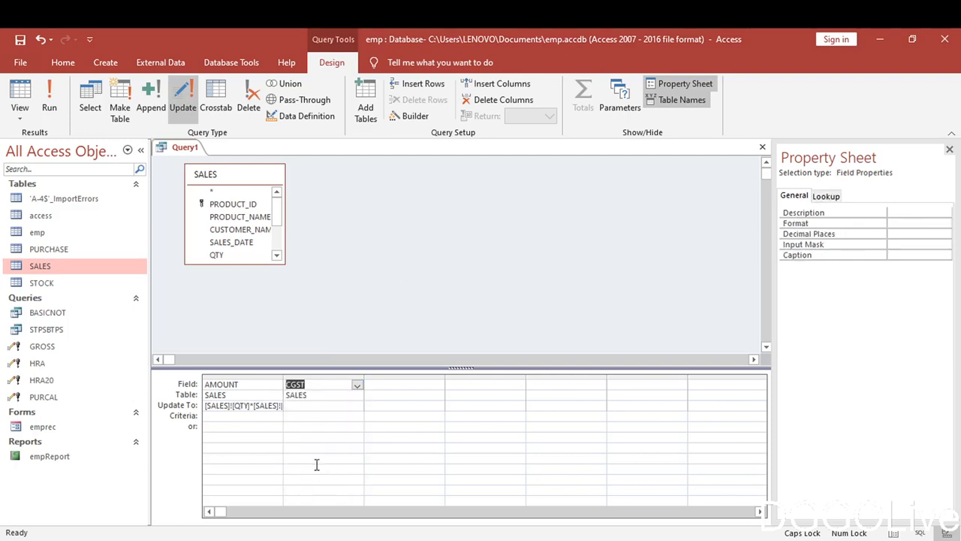
pyautogui.click(294, 407)
pyautogui.rightClick(293, 406)
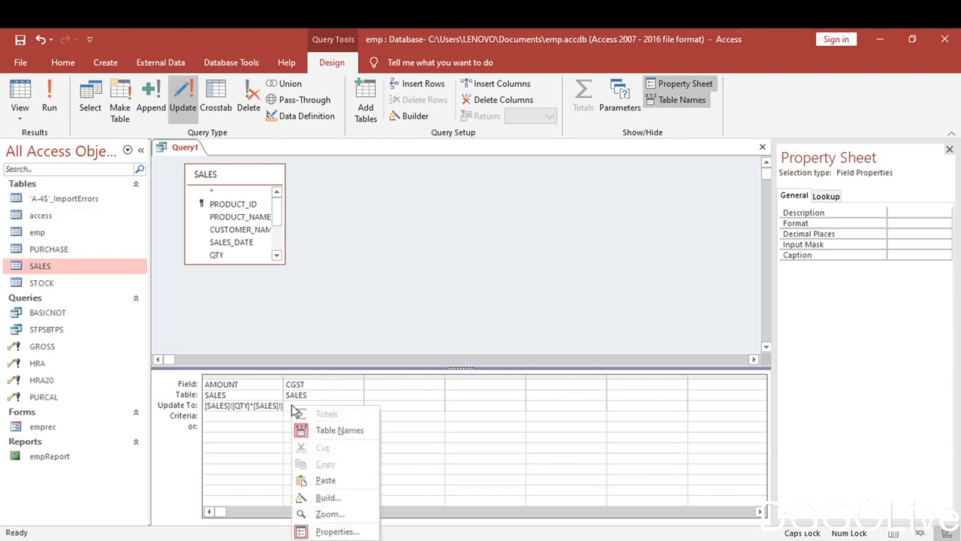
pyautogui.click(327, 497)
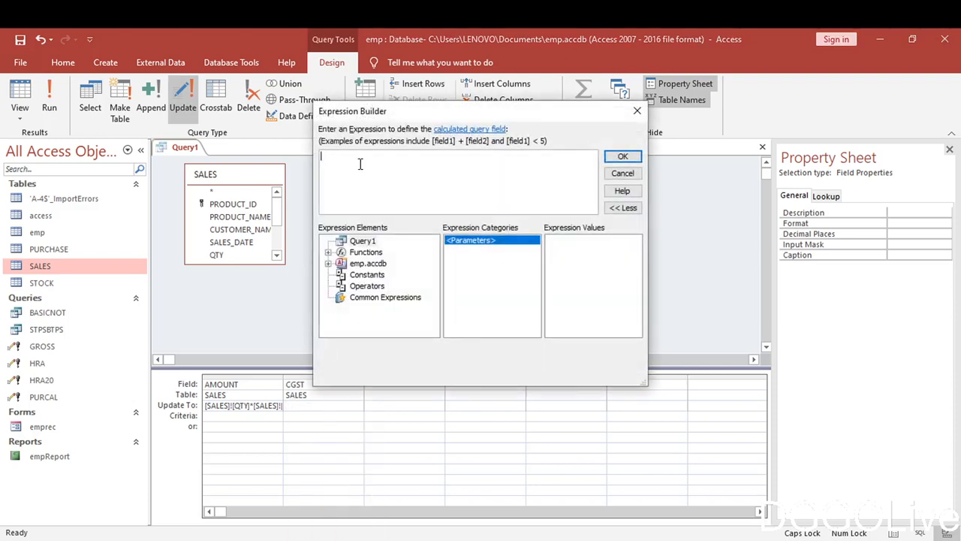
pyautogui.write('( [PURCHASE]![AMOUNT] * 9)/100')
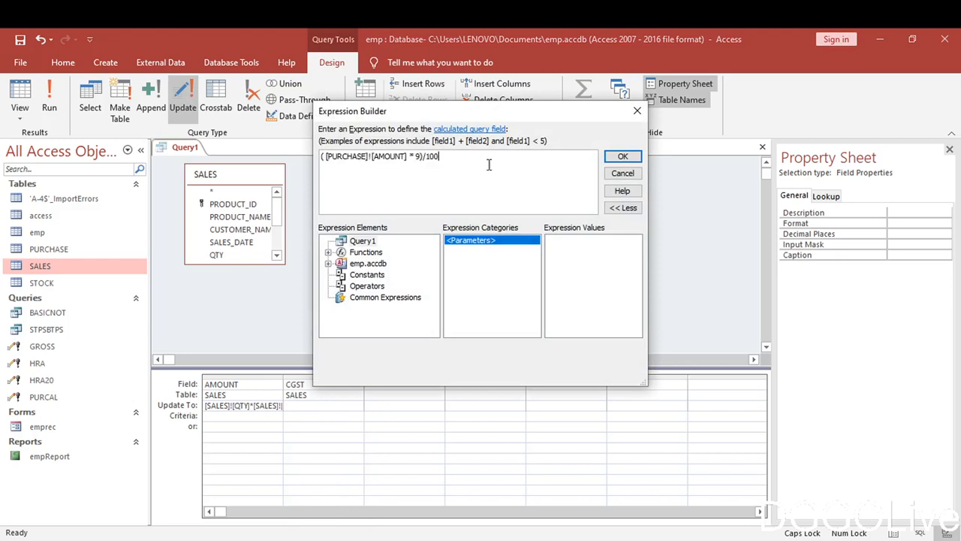
pyautogui.click(623, 158)
# Add SGST as the third column and set its Update To expression to ([PURCHASE]![AMOUNT] * 9)/100.
pyautogui.click(389, 384)
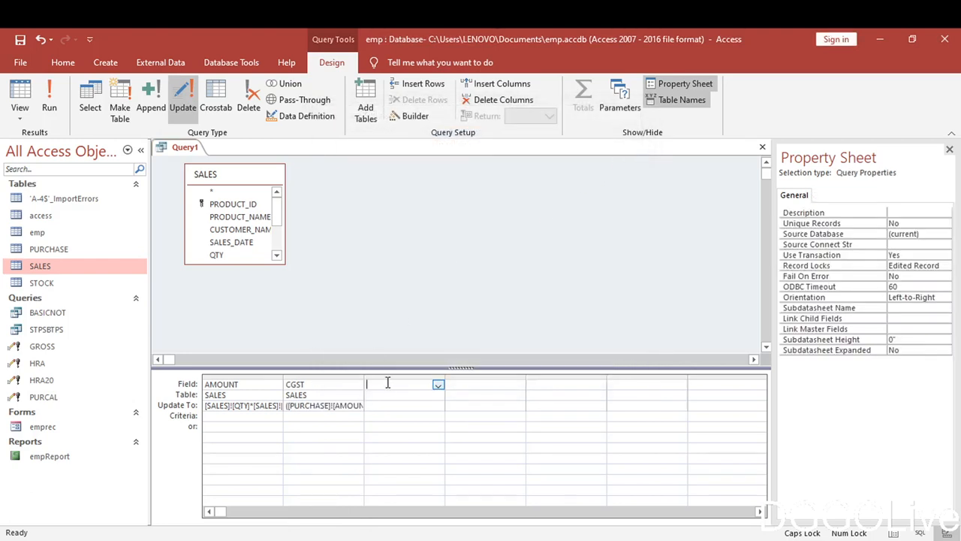
pyautogui.click(438, 384)
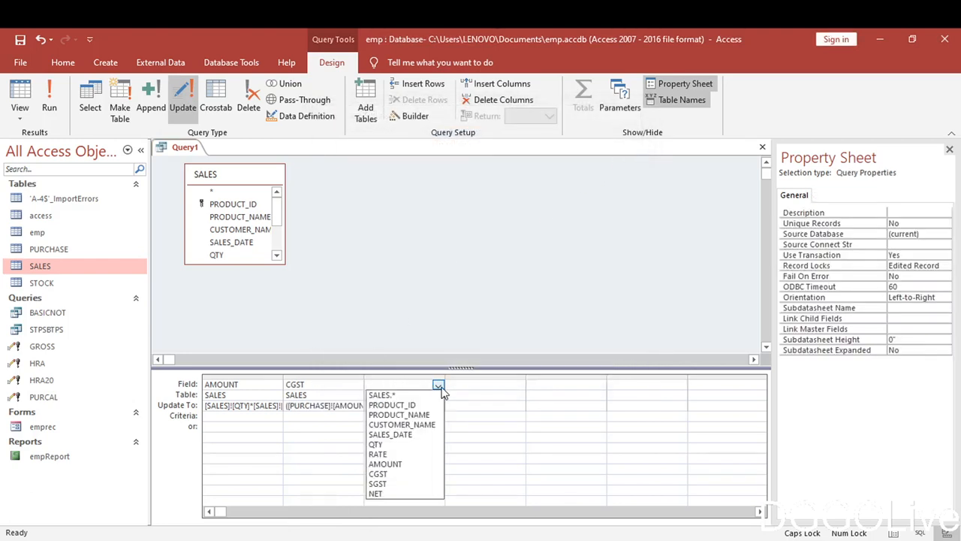
pyautogui.click(392, 484)
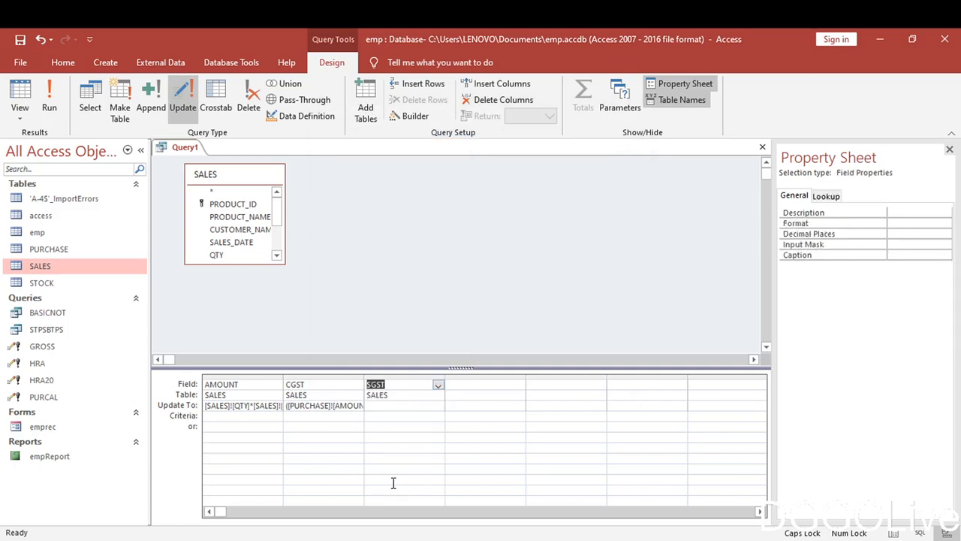
pyautogui.click(376, 406)
pyautogui.rightClick(374, 406)
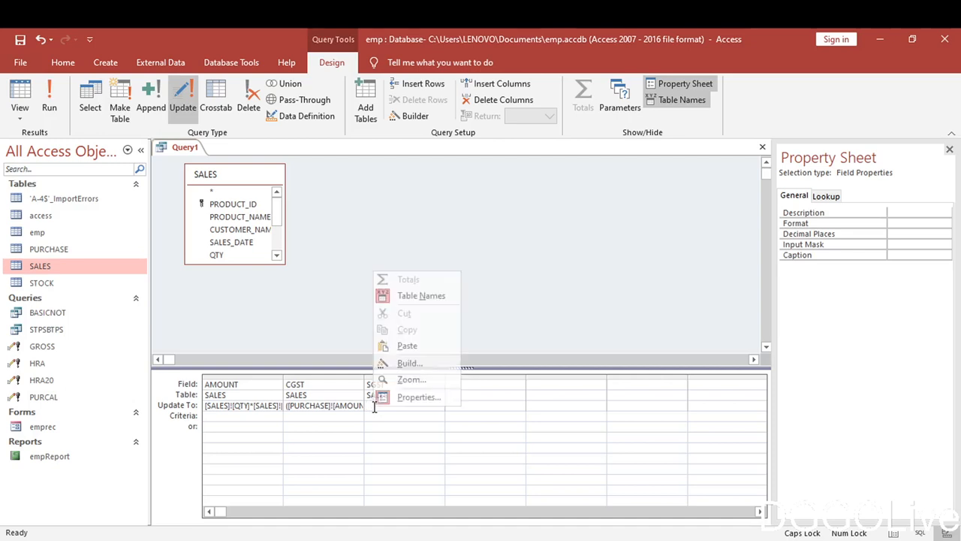
pyautogui.click(406, 363)
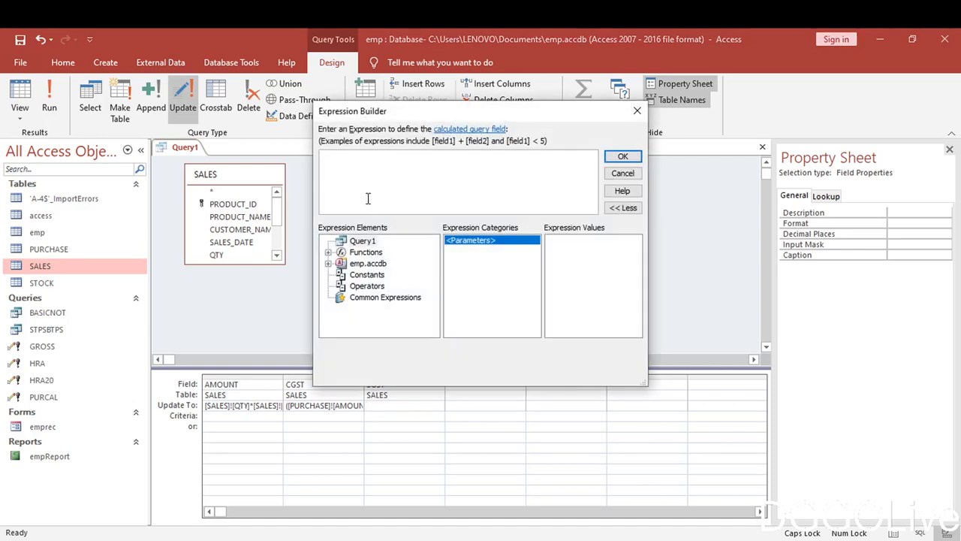
pyautogui.write('([PURCHASE]![AMOUNT]*9)/100')
pyautogui.click(622, 156)
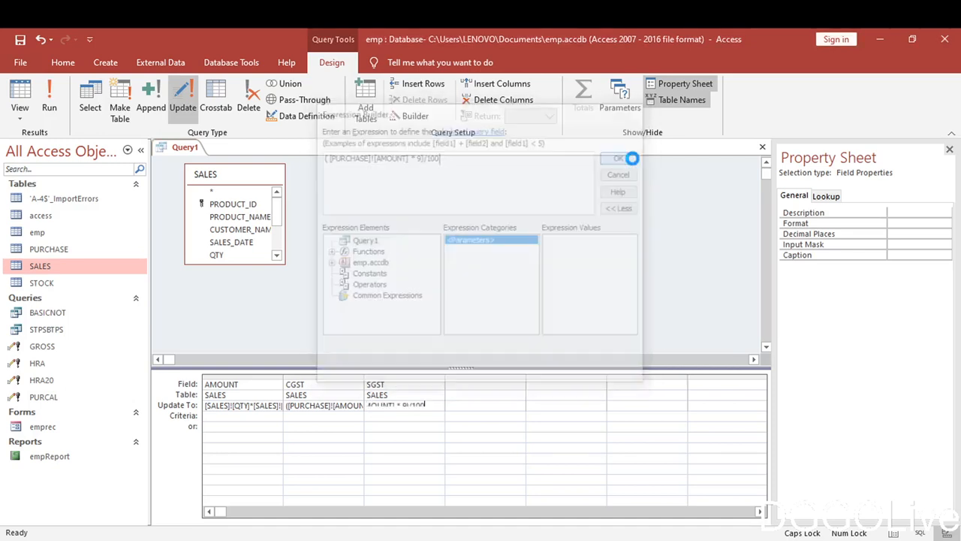
# Add NET as the fourth column and list the SALES table's fields in the Expression Builder for its Update To cell.
pyautogui.click(461, 382)
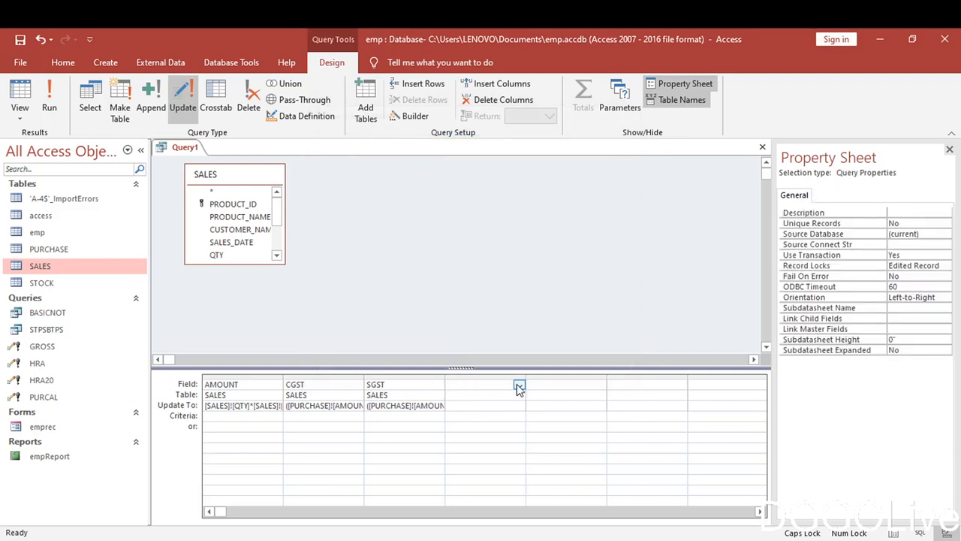
pyautogui.click(518, 385)
pyautogui.click(461, 494)
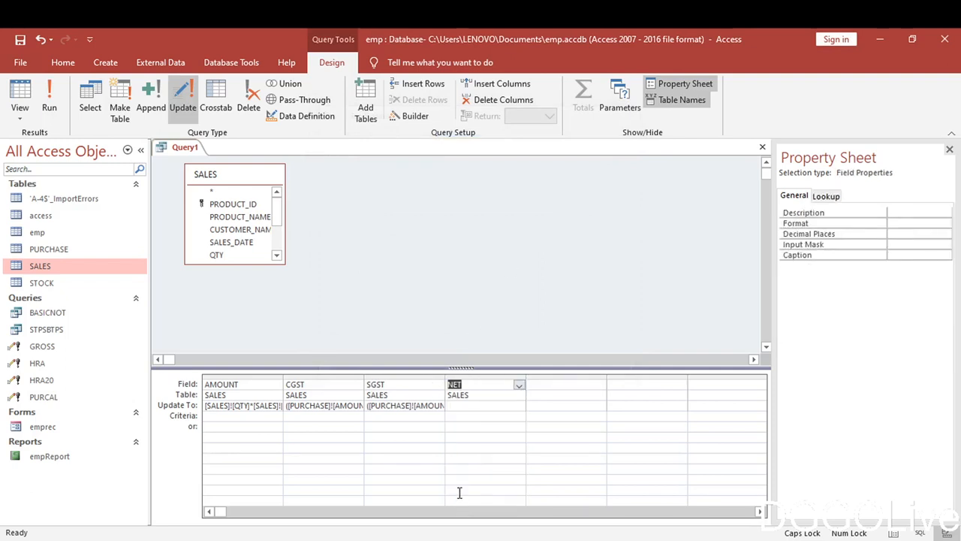
pyautogui.click(467, 406)
pyautogui.rightClick(502, 405)
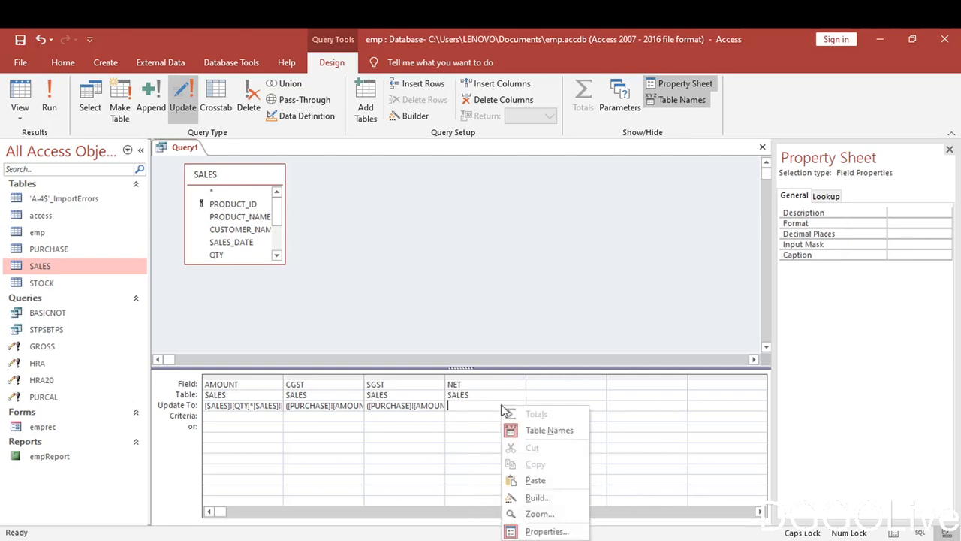
pyautogui.click(535, 499)
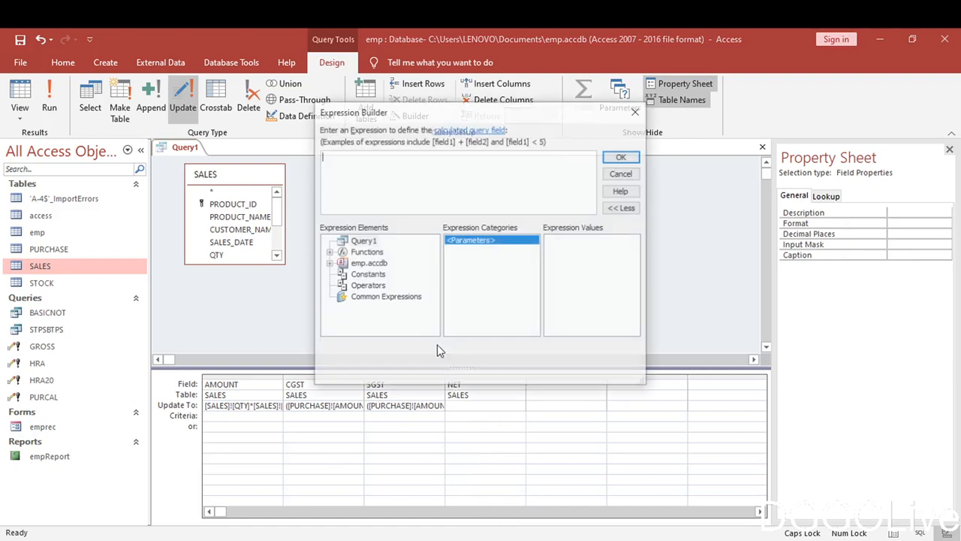
pyautogui.click(329, 265)
pyautogui.click(342, 275)
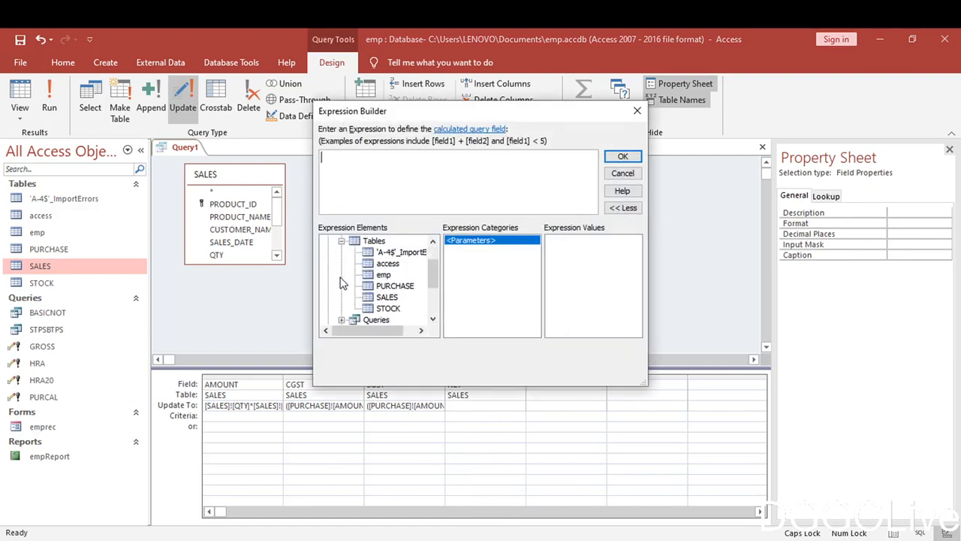
pyautogui.click(387, 297)
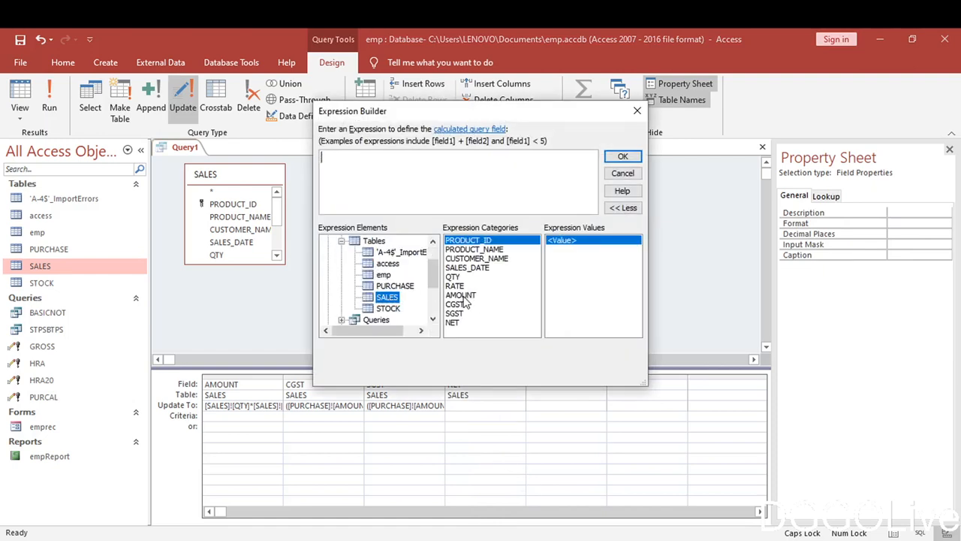
pyautogui.doubleClick(463, 297)
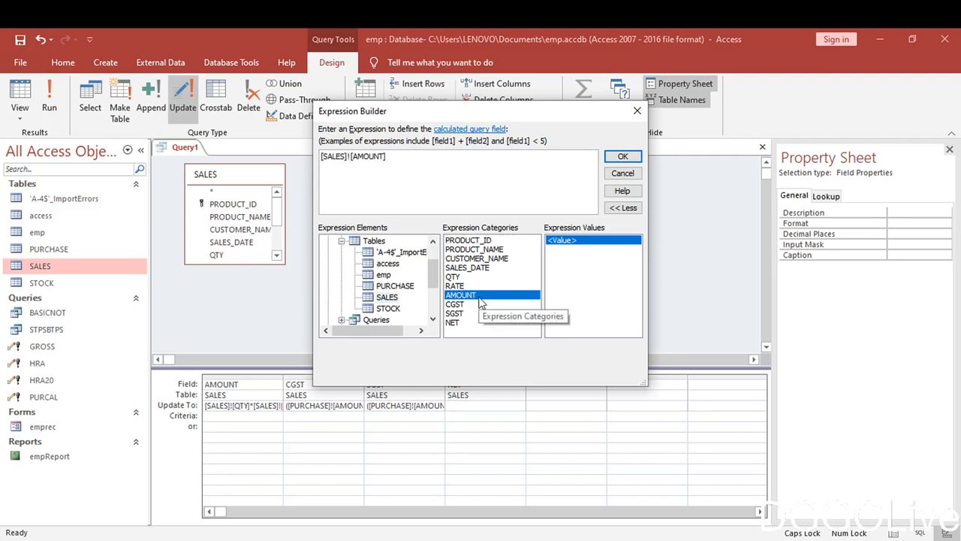
pyautogui.write('+')
pyautogui.click(460, 306)
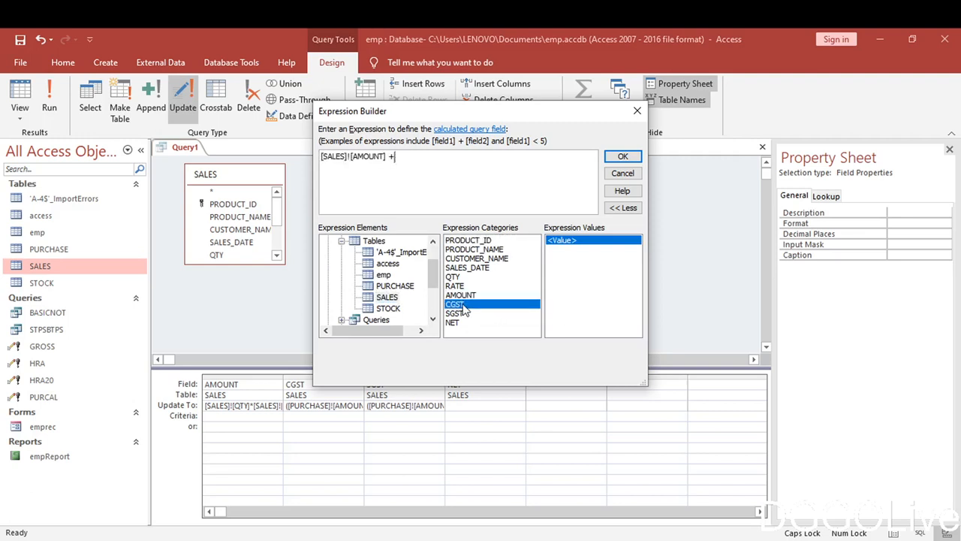
pyautogui.doubleClick(463, 307)
pyautogui.click(458, 315)
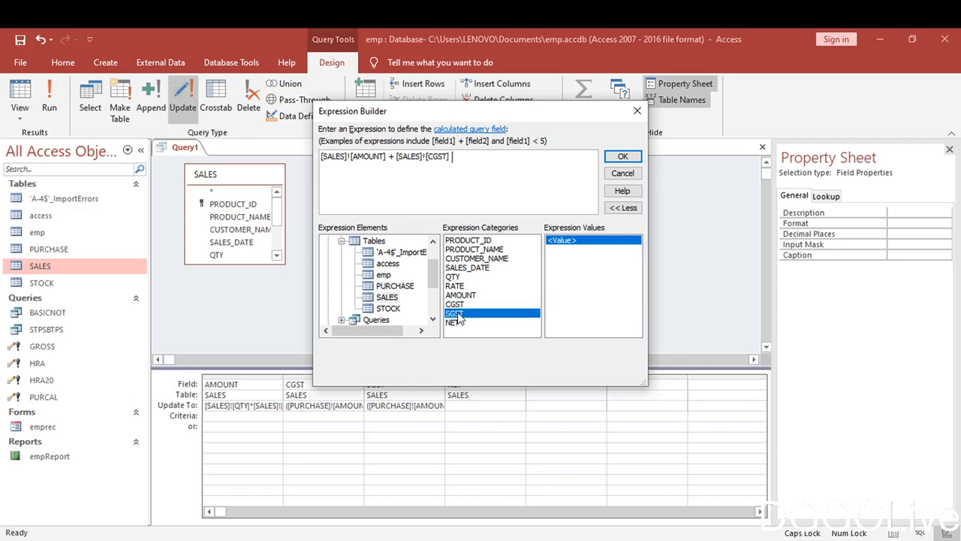
pyautogui.doubleClick(457, 315)
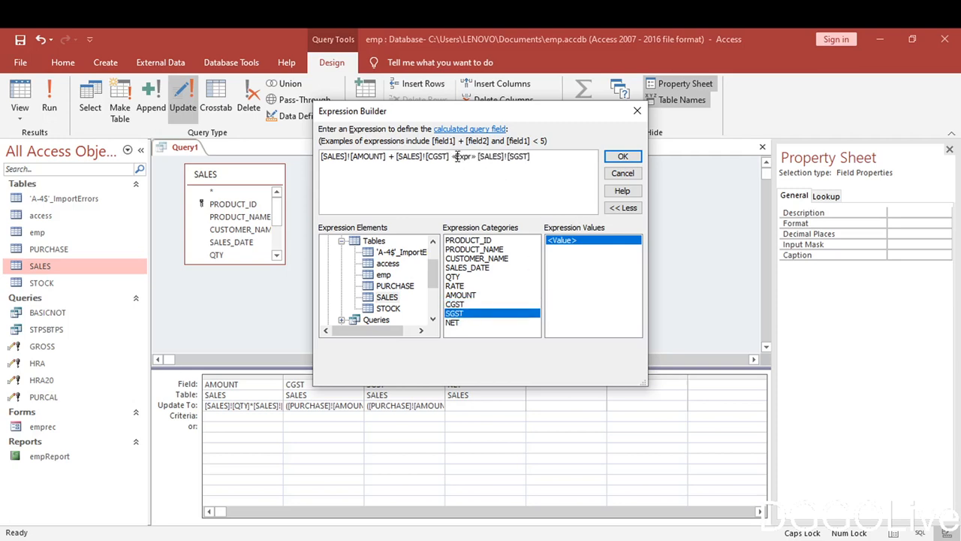
pyautogui.moveTo(541, 157); pyautogui.dragTo(248, 164)
pyautogui.press('Delete')
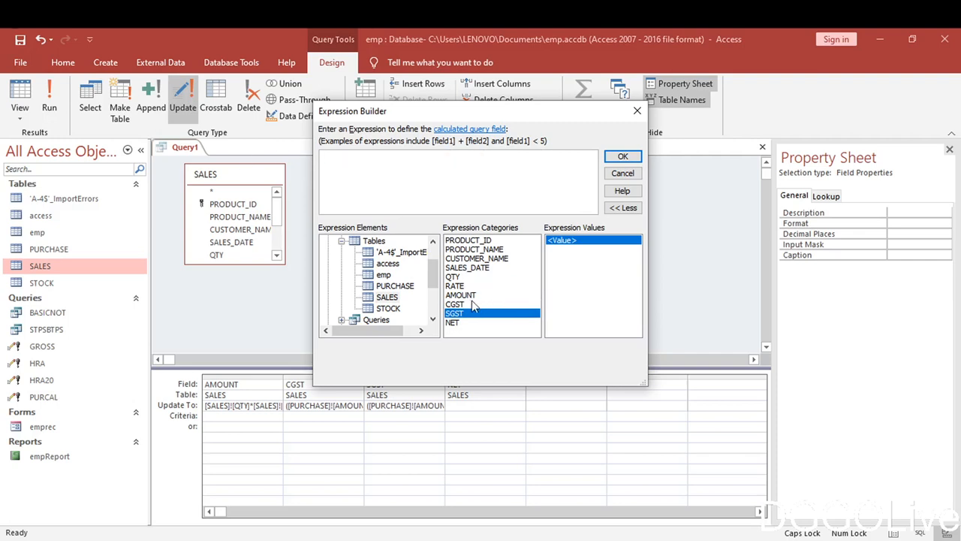
# Set the NET column's Update To expression to [SALES]![AMOUNT] + [SALES]![CGST] + [SALES]![SGST].
pyautogui.click(460, 296)
pyautogui.doubleClick(462, 296)
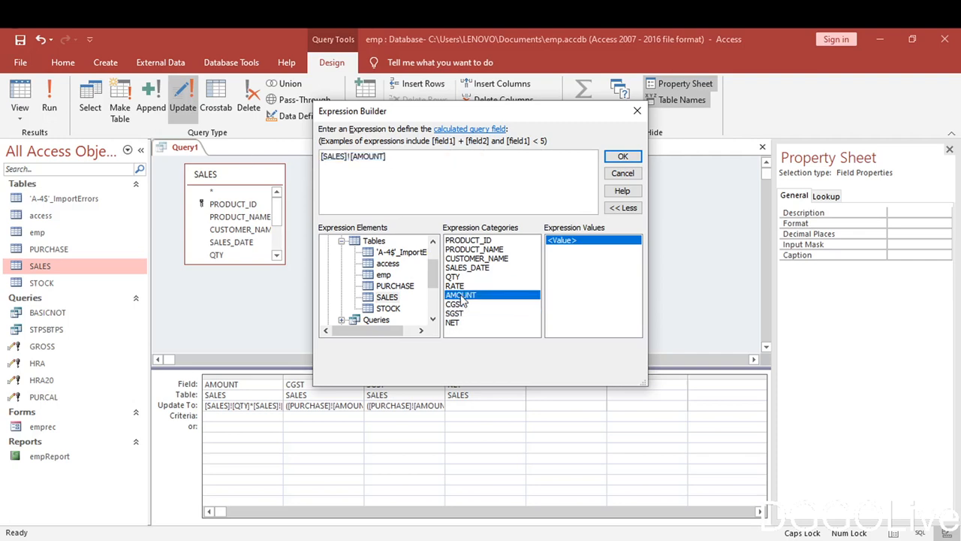
pyautogui.write('+')
pyautogui.click(467, 305)
pyautogui.doubleClick(467, 305)
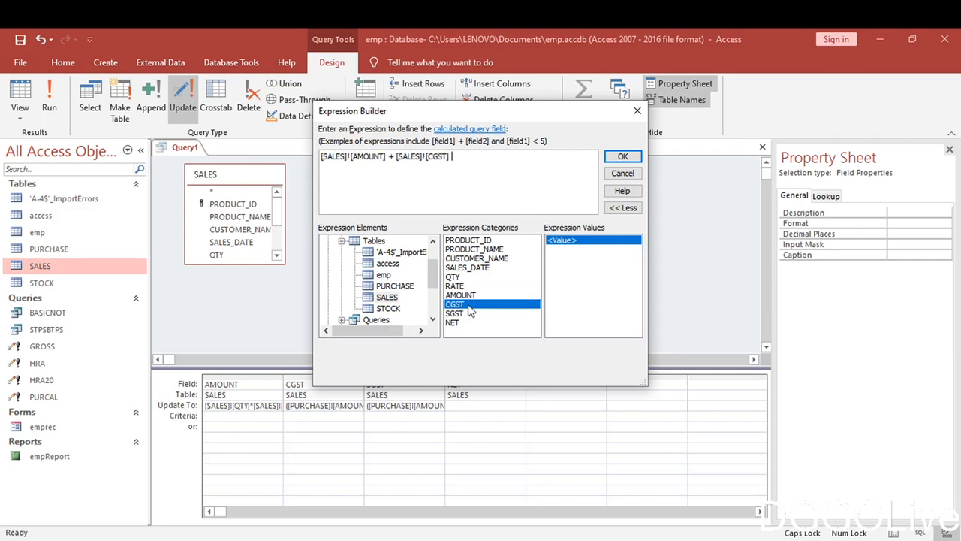
pyautogui.write('+')
pyautogui.click(473, 314)
pyautogui.doubleClick(473, 314)
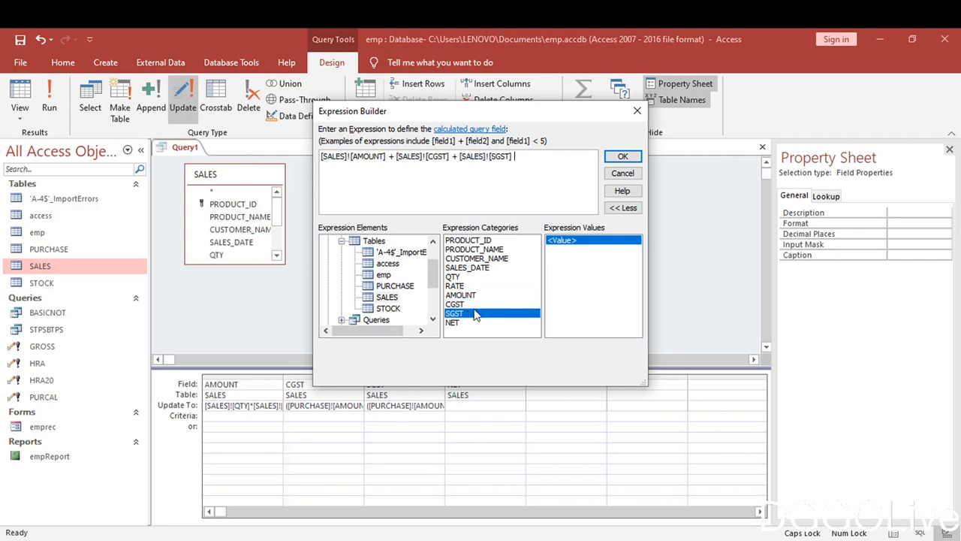
pyautogui.click(623, 157)
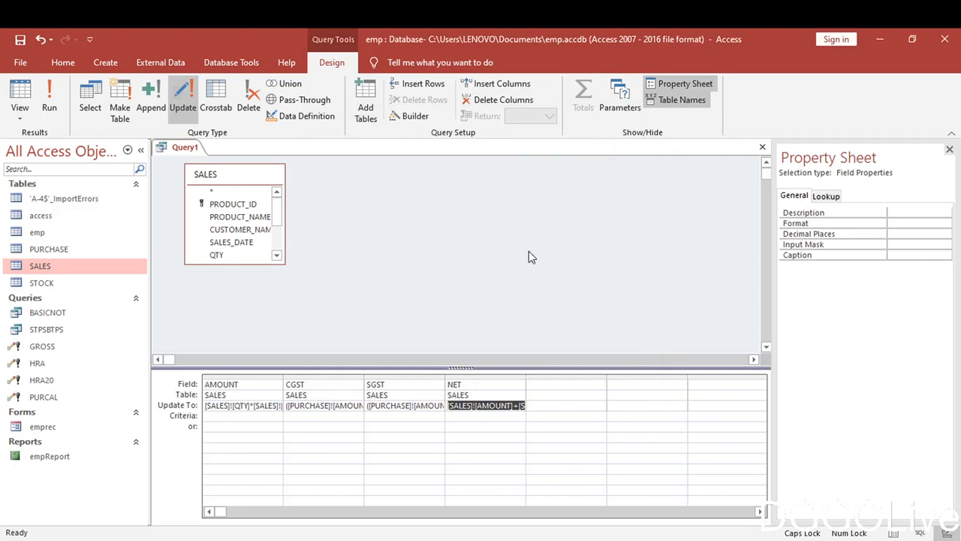
# Close the update query and save it as SALESCAL.
pyautogui.click(762, 146)
pyautogui.click(430, 331)
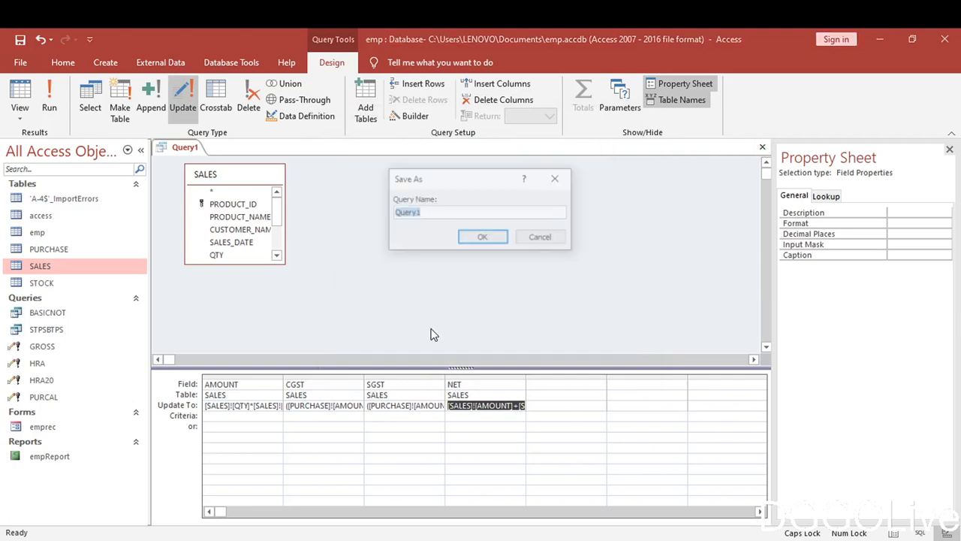
pyautogui.write('SAL')
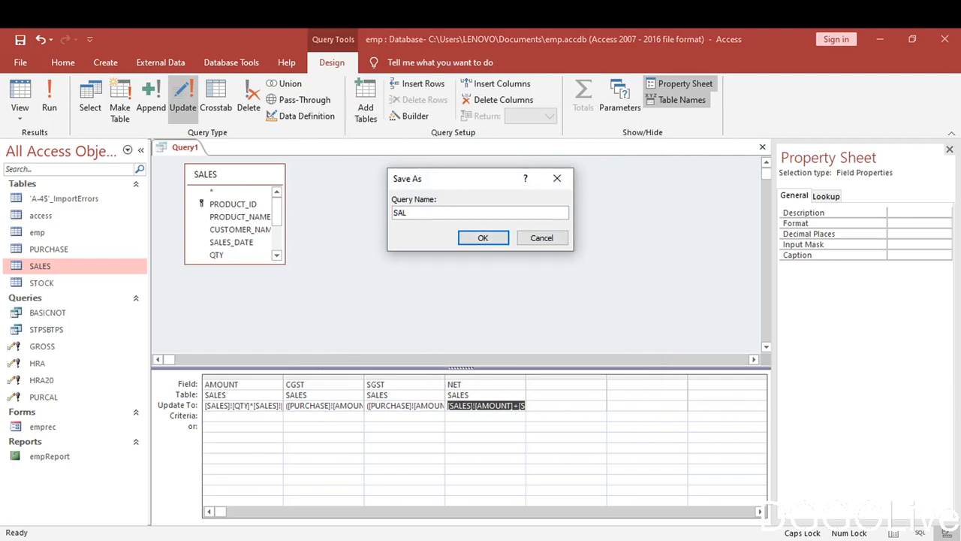
pyautogui.write('ESCAL')
pyautogui.click(484, 237)
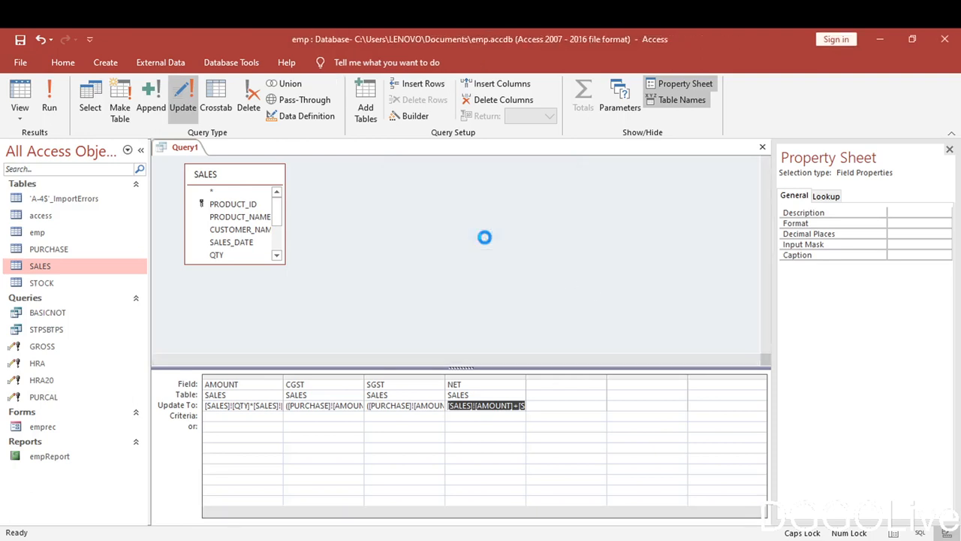
# Open the SALES table and start its first record with product ID 1 and product name LAPTOP.
pyautogui.doubleClick(86, 266)
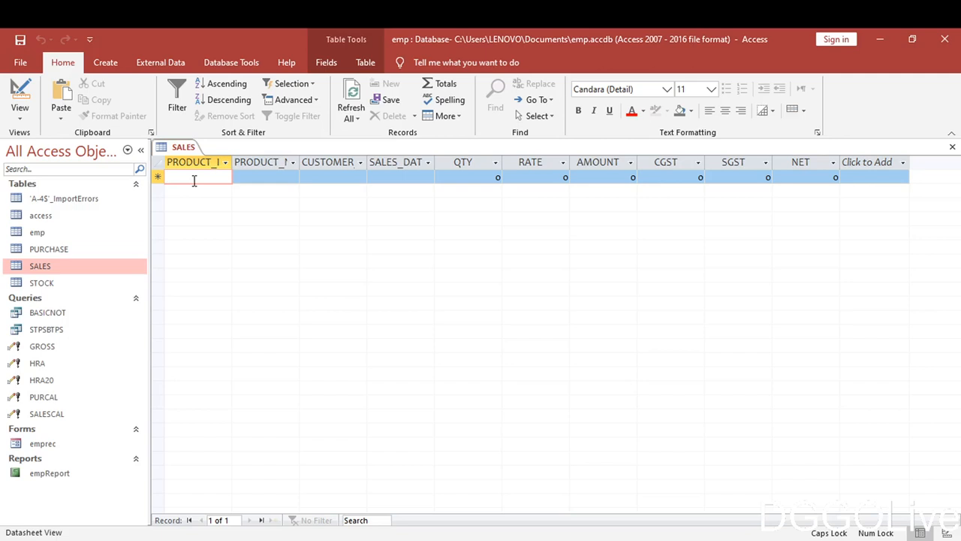
pyautogui.write('1')
pyautogui.click(250, 178)
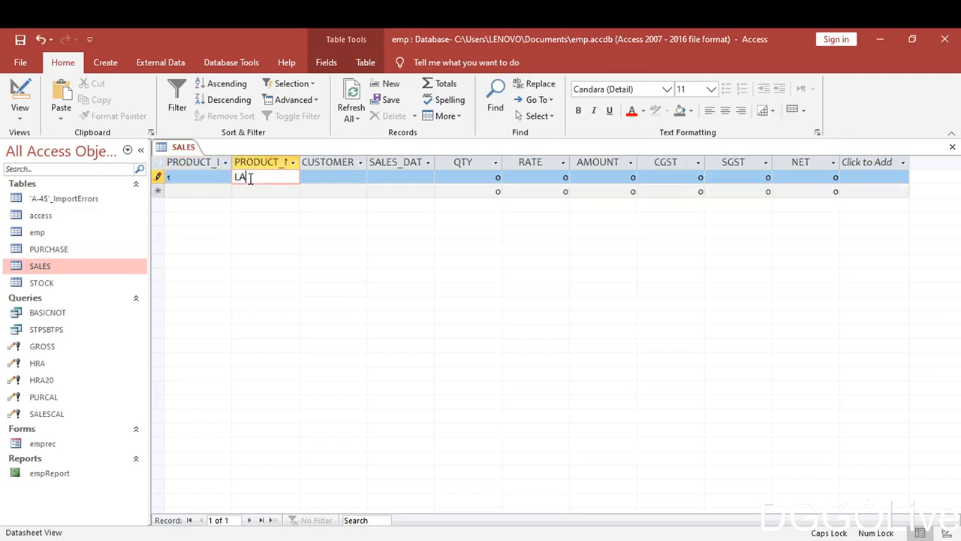
pyautogui.write('LAPTOP')
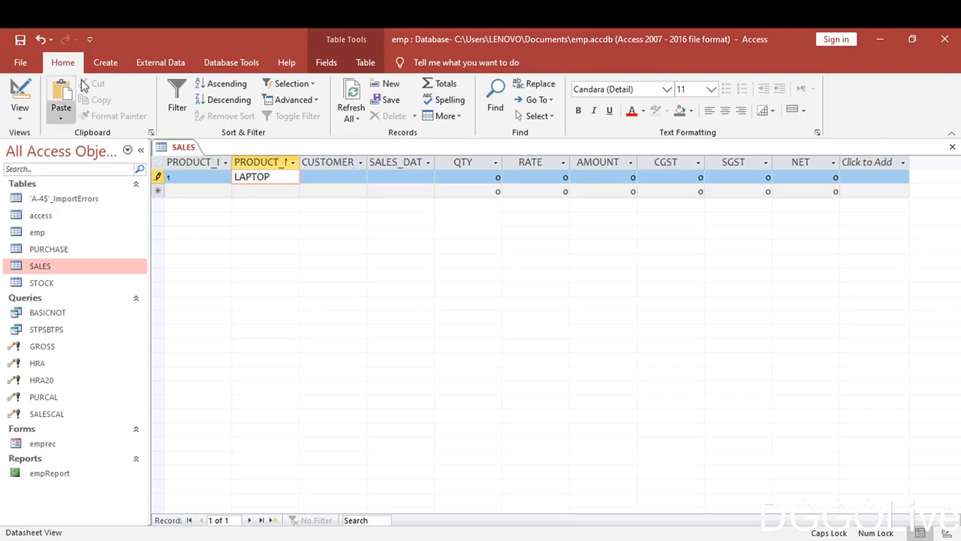
# Replace the first SALES record's product name with the product name copied from the first PURCHASE record.
pyautogui.click(68, 254)
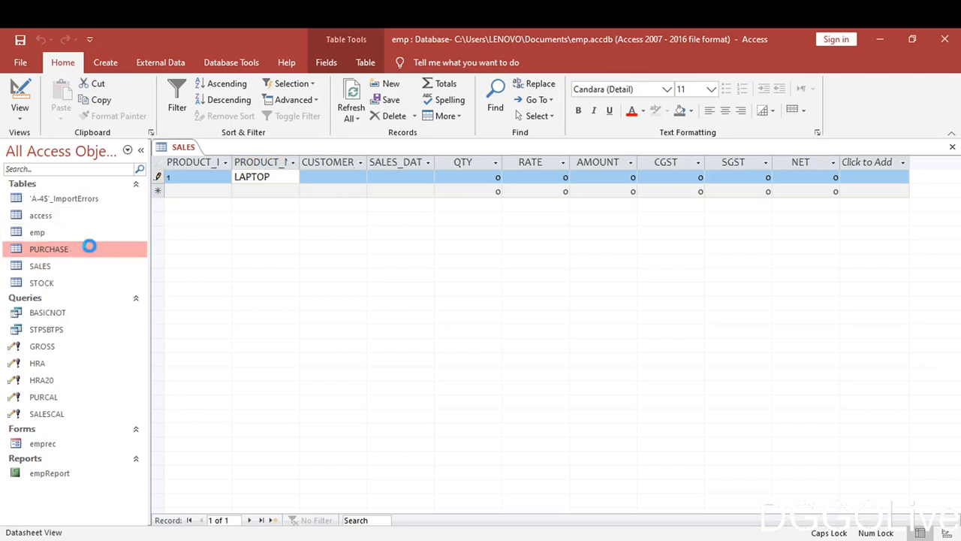
pyautogui.doubleClick(89, 247)
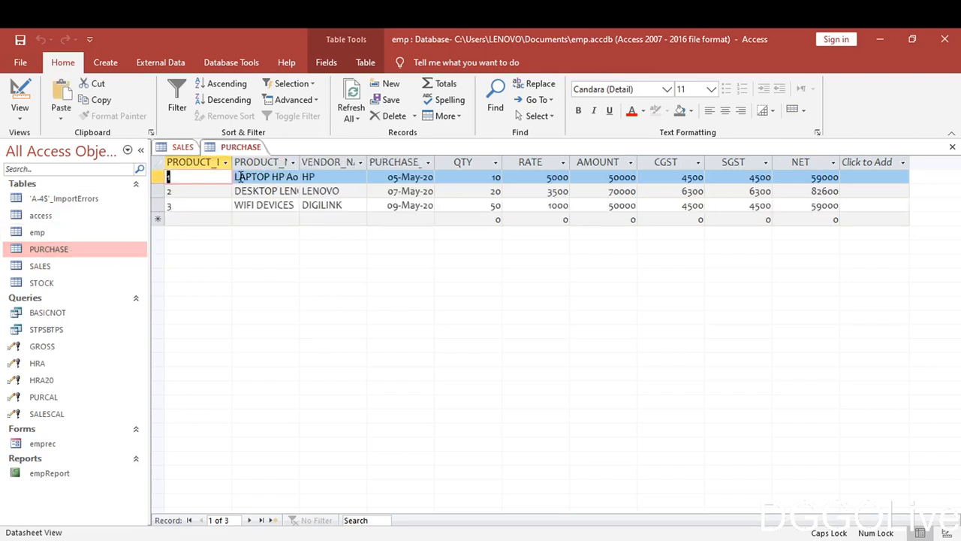
pyautogui.moveTo(236, 177); pyautogui.dragTo(322, 166)
pyautogui.hotkey('ctrl', 'c')
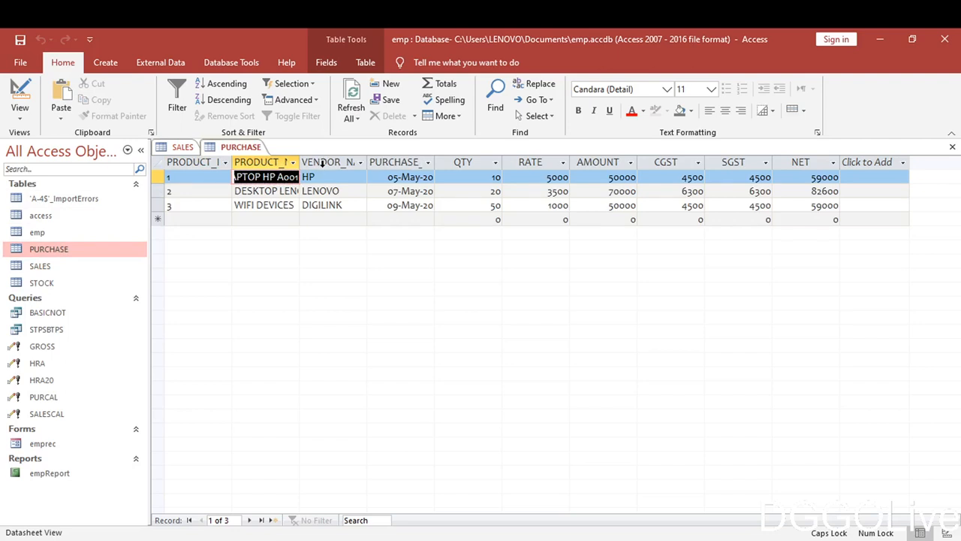
pyautogui.click(183, 146)
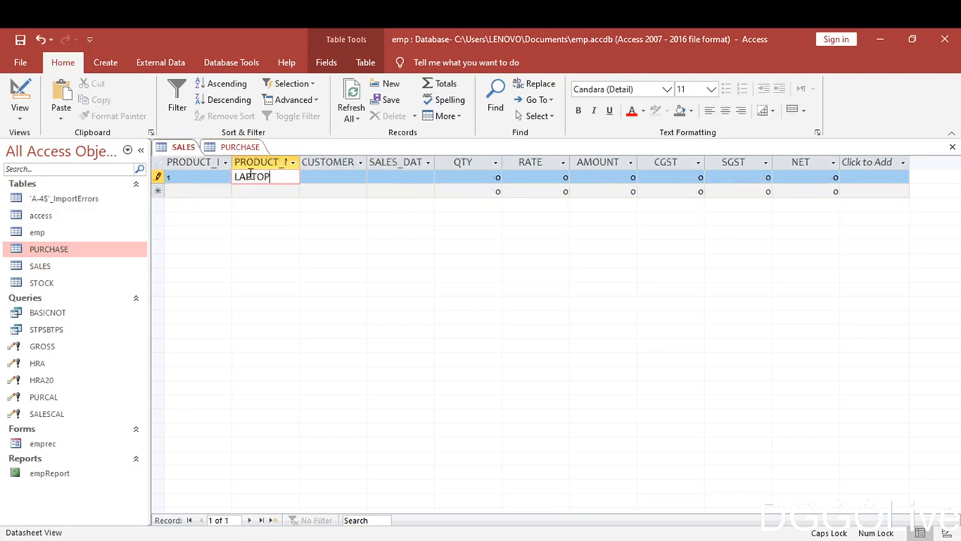
pyautogui.moveTo(270, 176); pyautogui.dragTo(213, 175)
pyautogui.hotkey('ctrl', 'v')
# Enter the customer's full name in the first SALES record and set its sales date to 18-May-20.
pyautogui.click(331, 175)
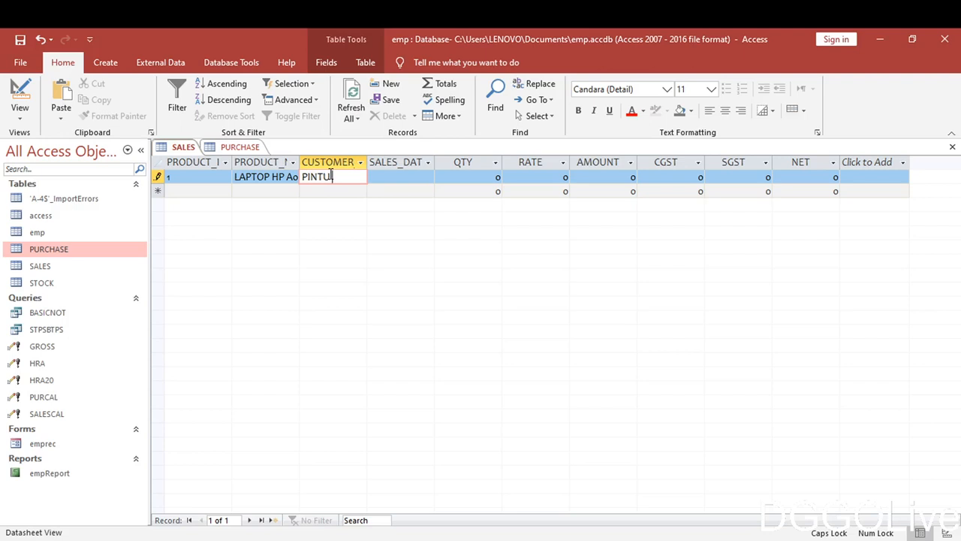
pyautogui.write('MONDA')
pyautogui.press('Tab')
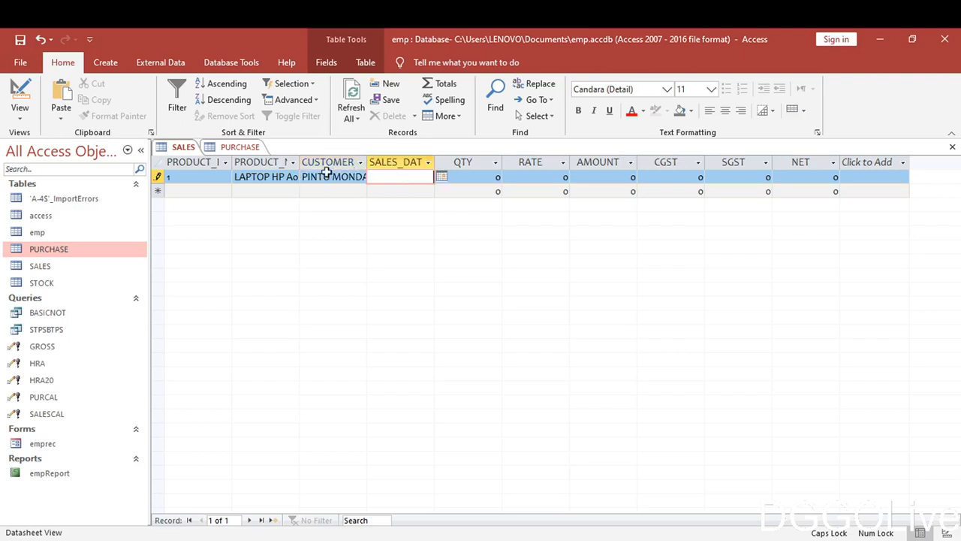
pyautogui.click(441, 177)
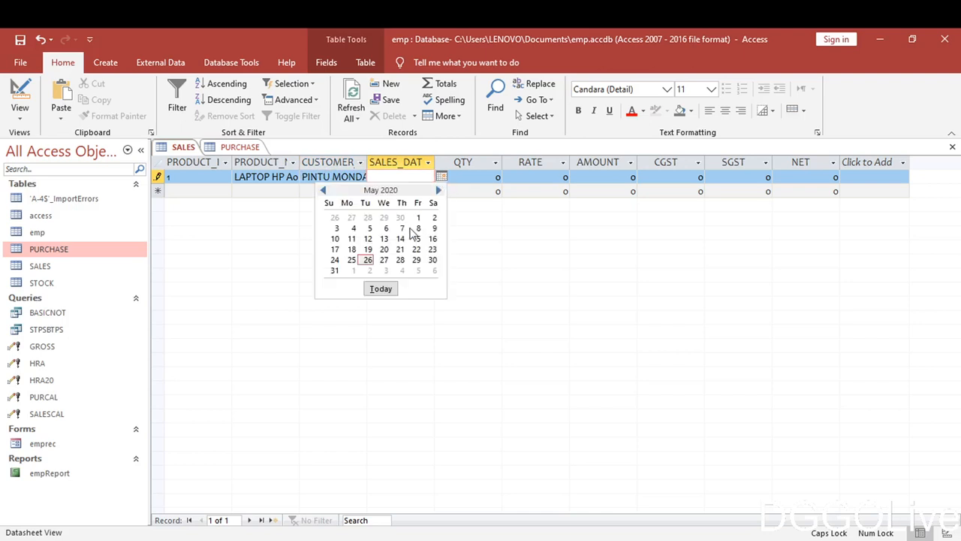
pyautogui.click(352, 249)
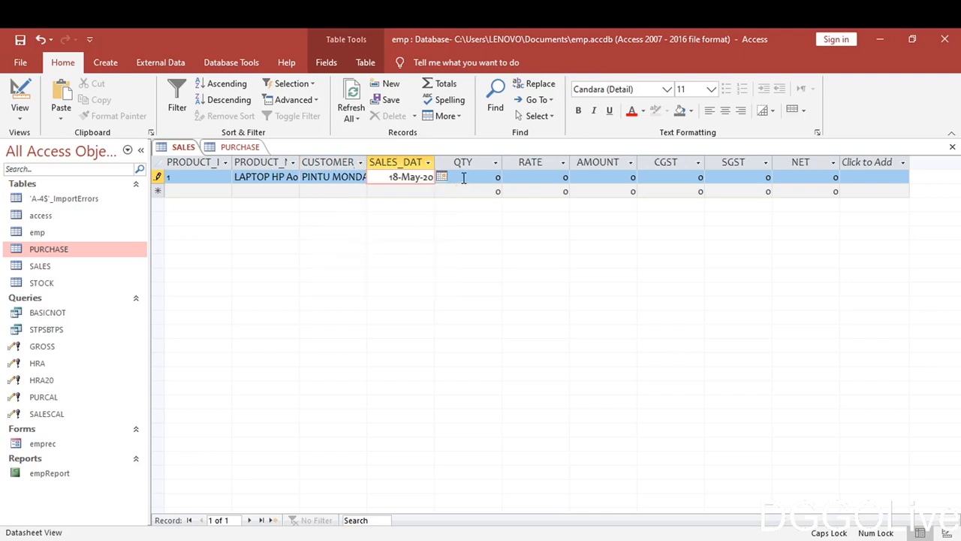
# Set the first SALES record's QTY to 2 and RATE to 15000.
pyautogui.click(465, 176)
pyautogui.write('2')
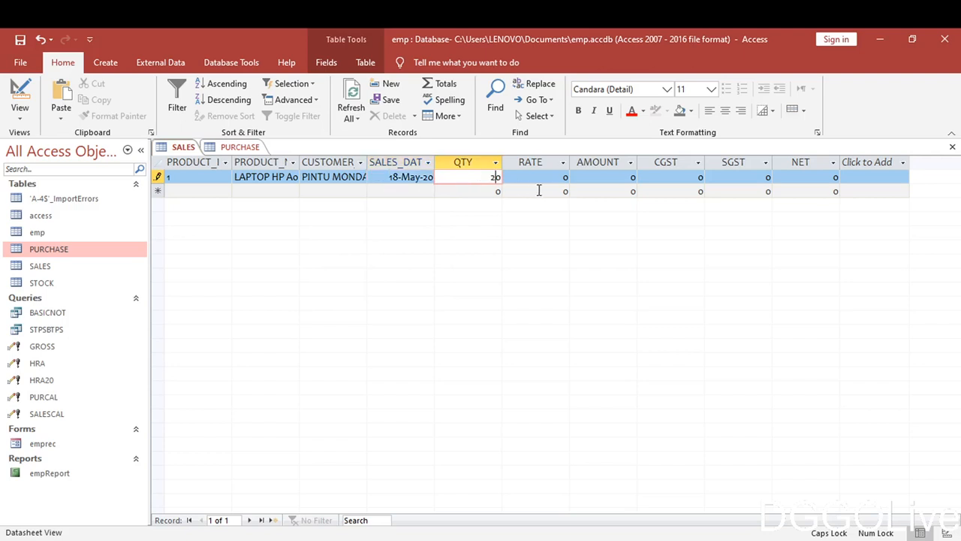
pyautogui.press('Tab')
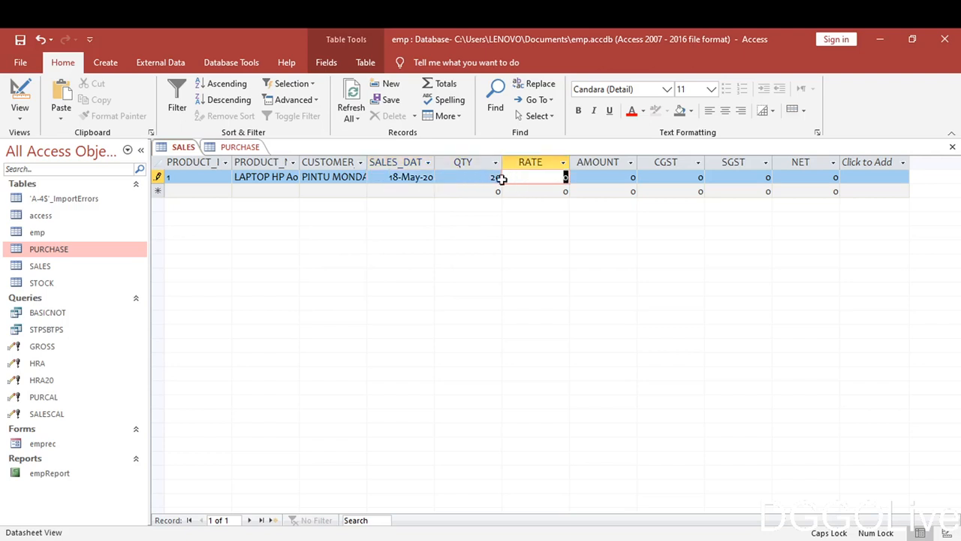
pyautogui.hotkey('shift', 'Tab')
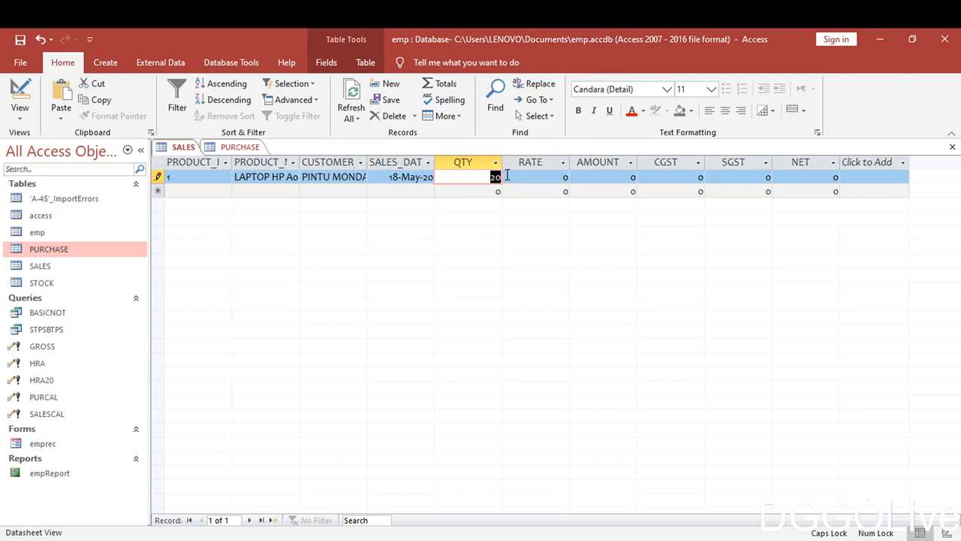
pyautogui.write('2')
pyautogui.doubleClick(566, 177)
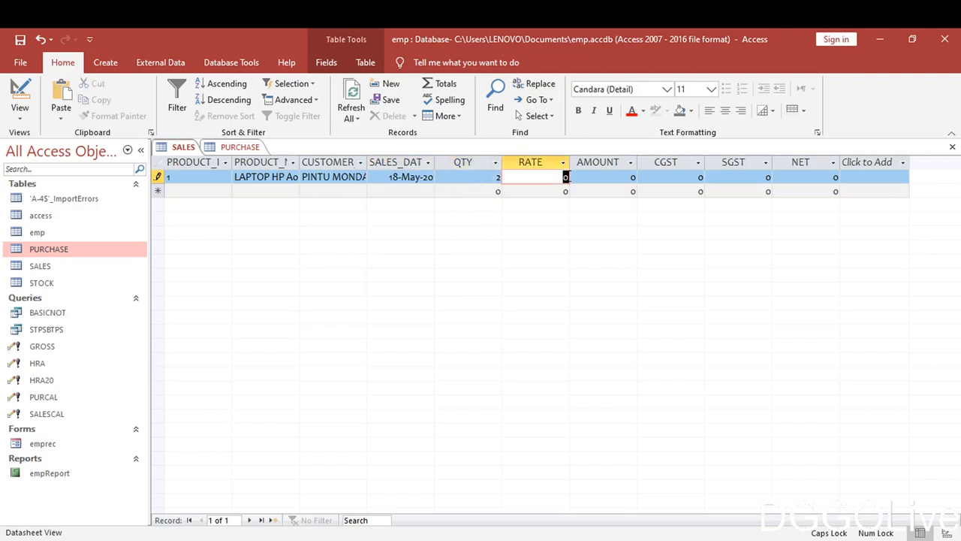
pyautogui.write('1')
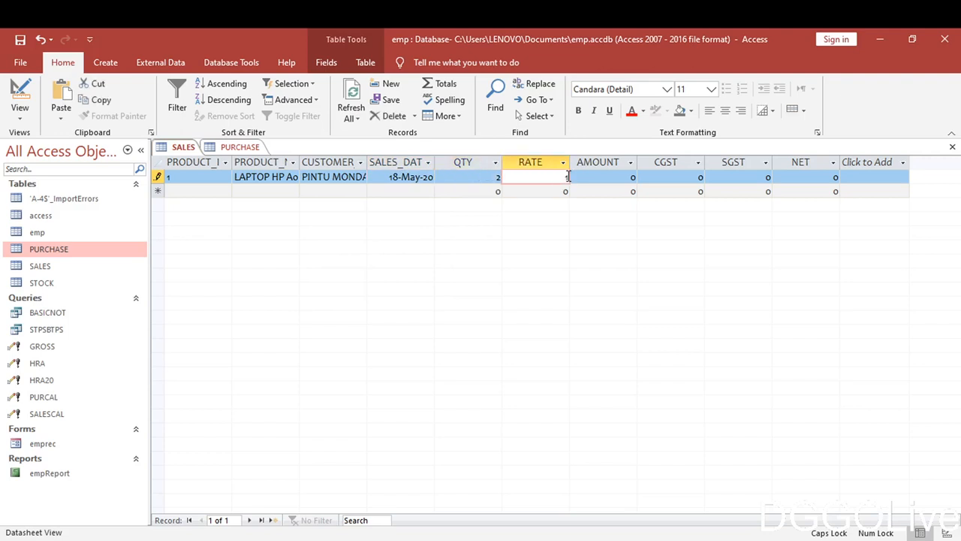
pyautogui.write('500')
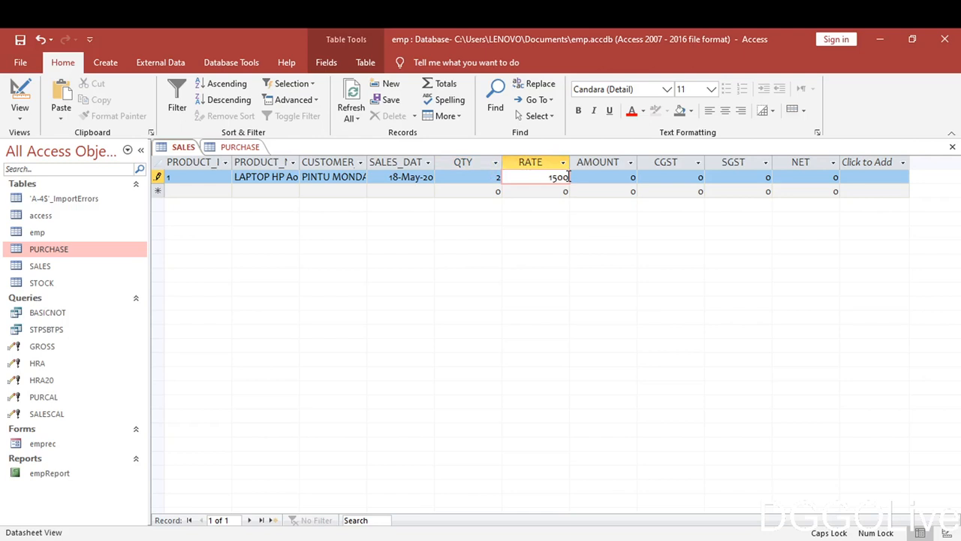
pyautogui.write('0')
pyautogui.press('Tab')
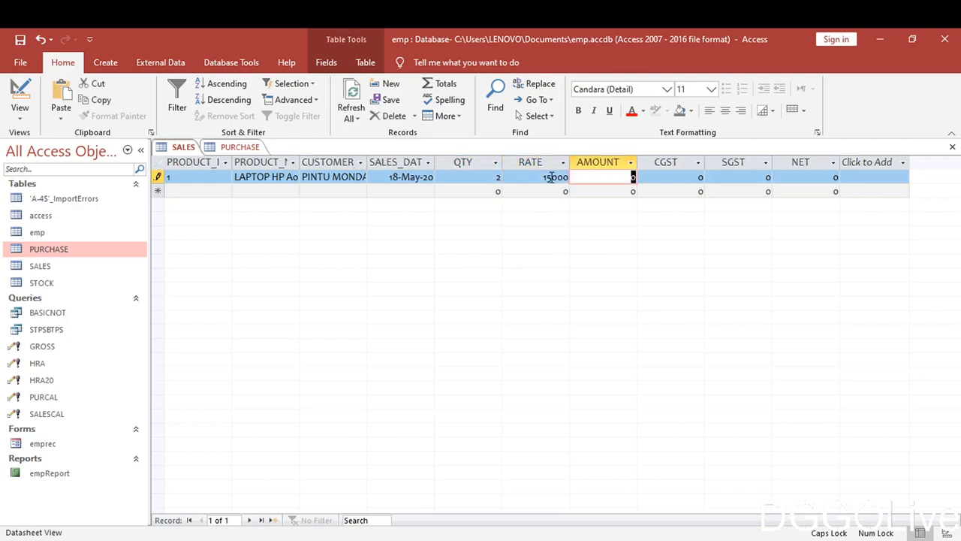
# Start a second SALES record with product ID 2 and the product name copied from the second PURCHASE record.
pyautogui.click(202, 191)
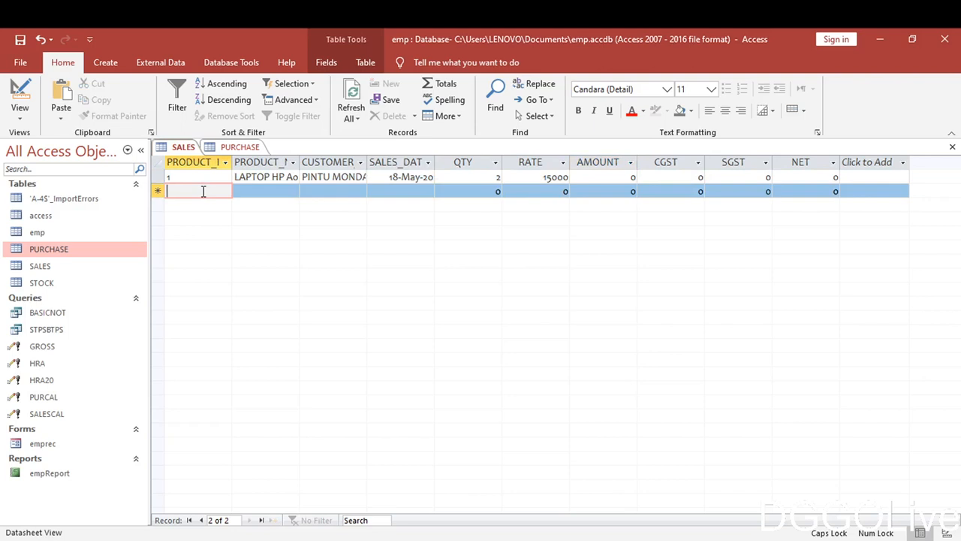
pyautogui.write('2')
pyautogui.click(256, 191)
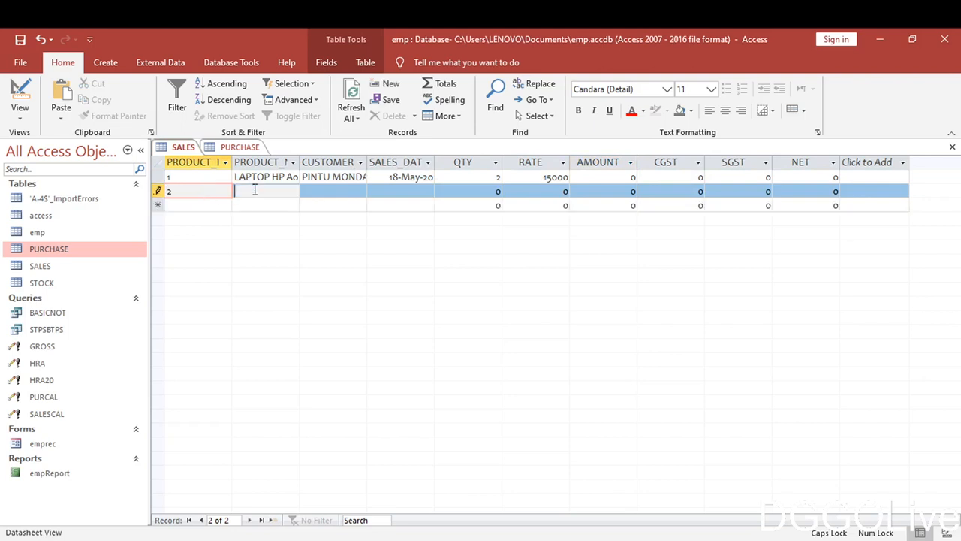
pyautogui.click(241, 146)
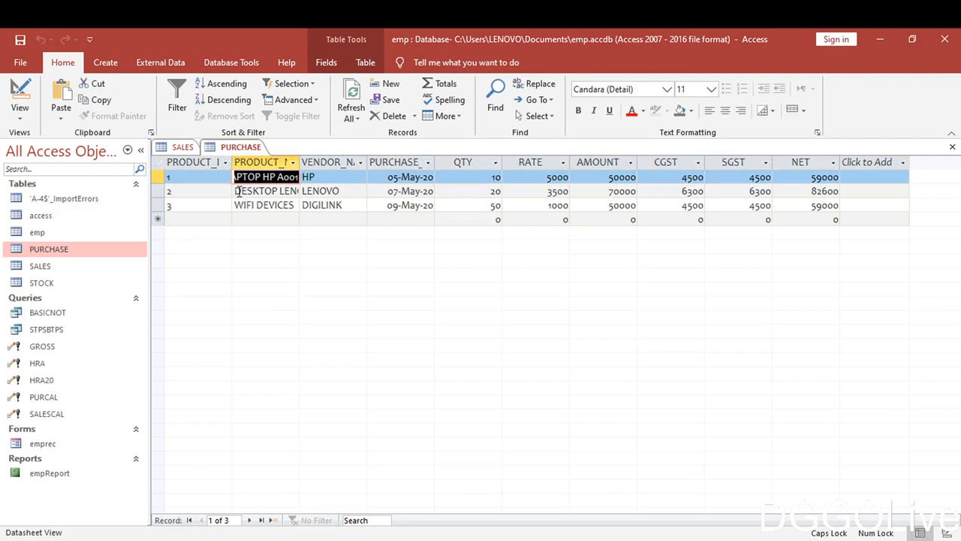
pyautogui.moveTo(237, 193); pyautogui.dragTo(316, 191)
pyautogui.hotkey('ctrl', 'c')
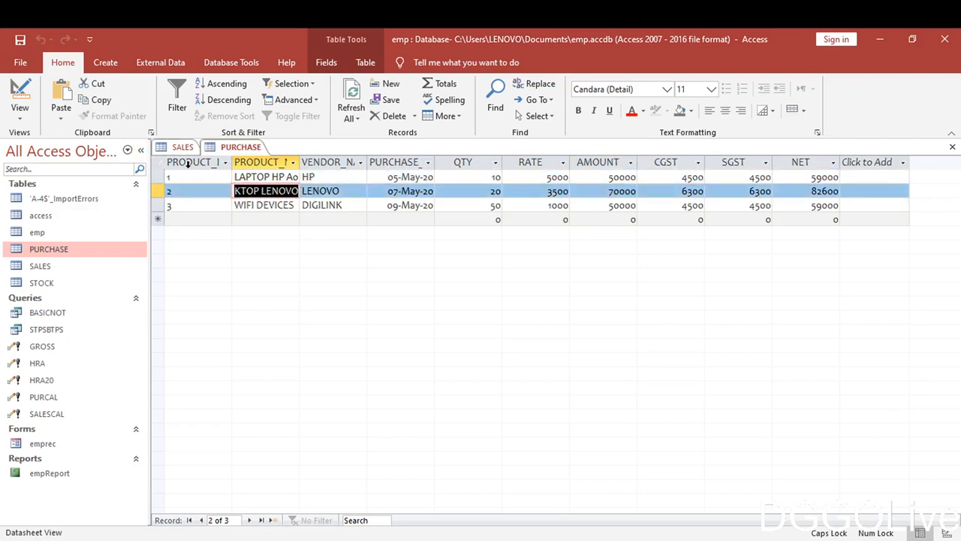
pyautogui.click(183, 146)
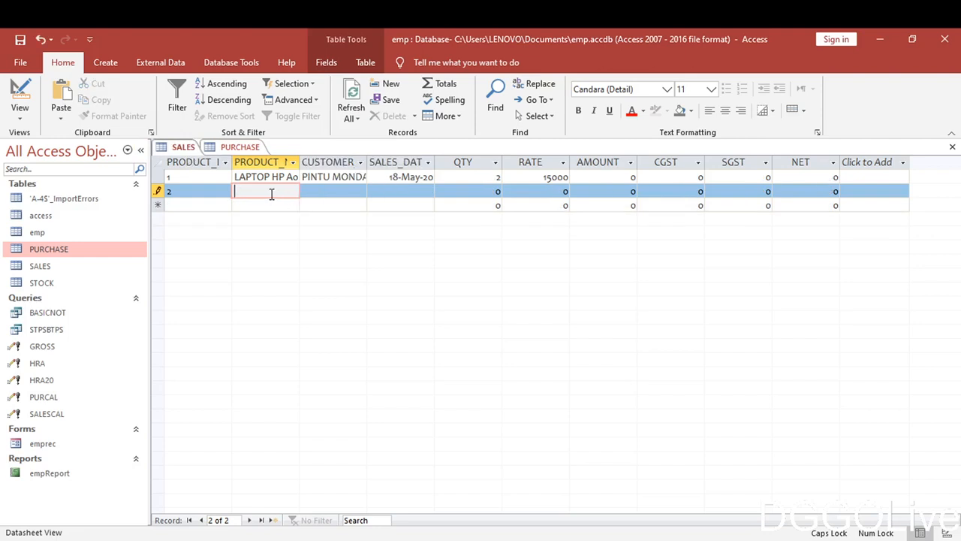
pyautogui.hotkey('ctrl', 'v')
# Enter the customer's full name in the second SALES record and set its sales date to 20-May-20.
pyautogui.click(323, 192)
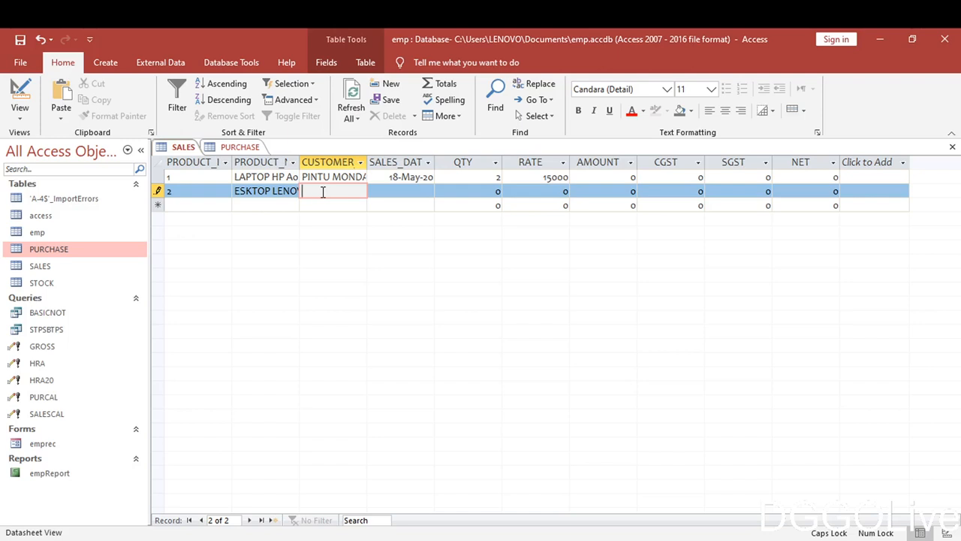
pyautogui.write('NITA DAS')
pyautogui.press('Tab')
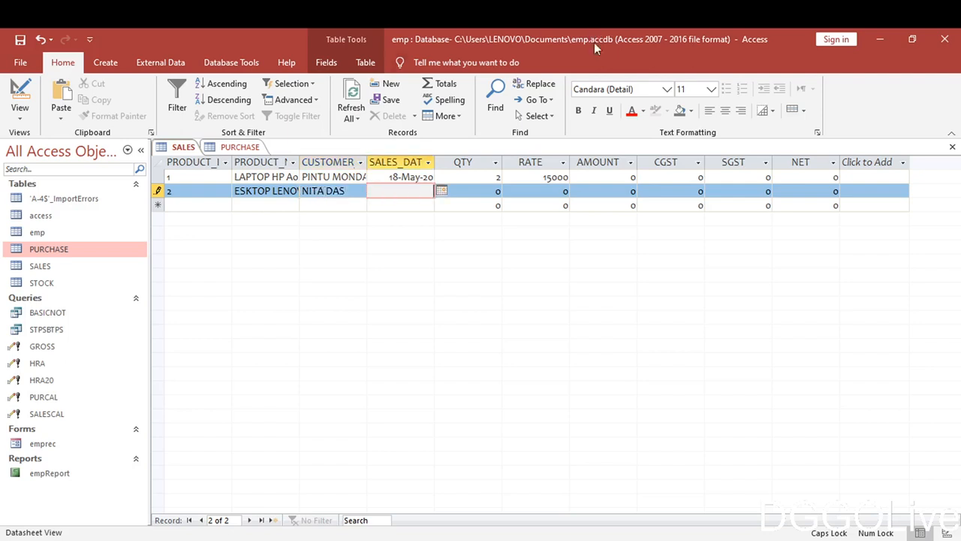
pyautogui.click(443, 192)
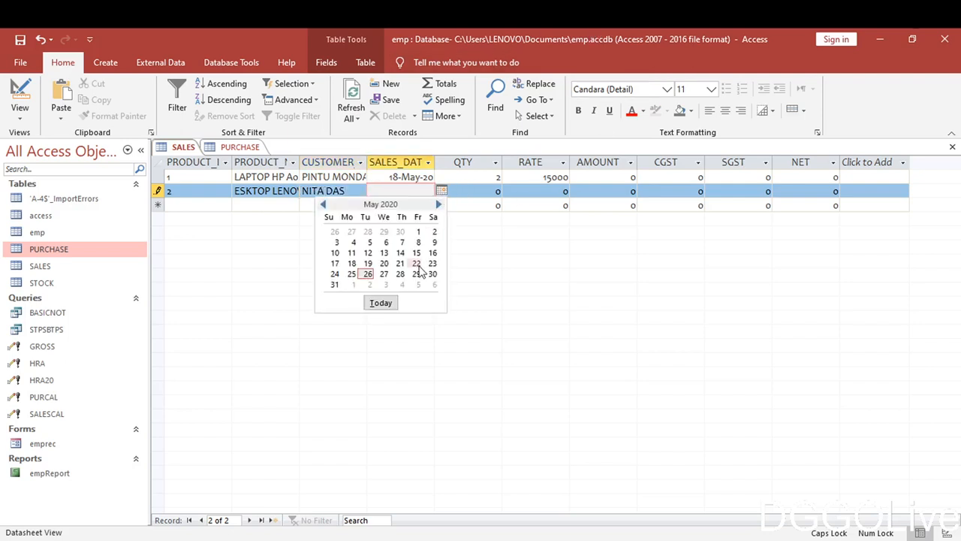
pyautogui.click(384, 264)
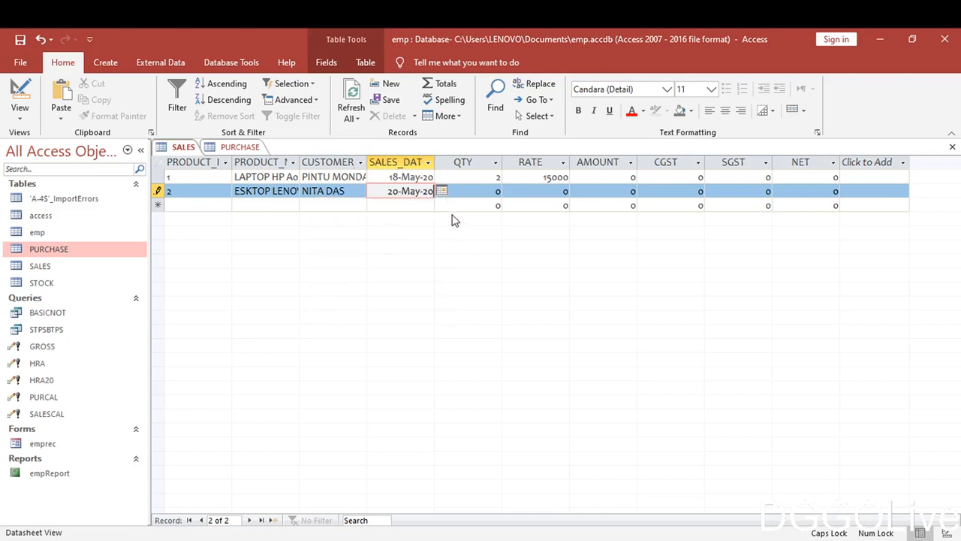
# Set the second SALES record's QTY to 8 and RATE to 12500, and close the SALES and PURCHASE tables.
pyautogui.doubleClick(495, 192)
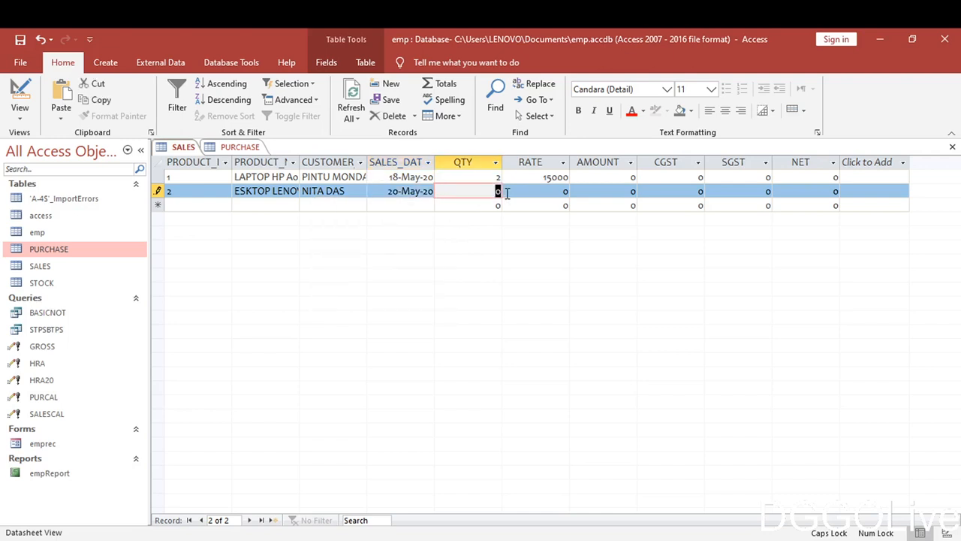
pyautogui.write('8')
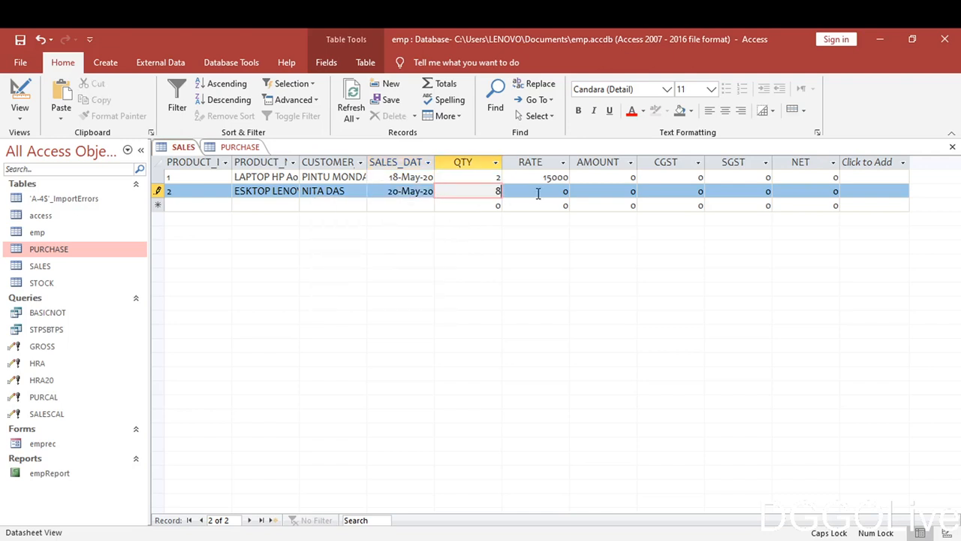
pyautogui.click(558, 192)
pyautogui.doubleClick(567, 192)
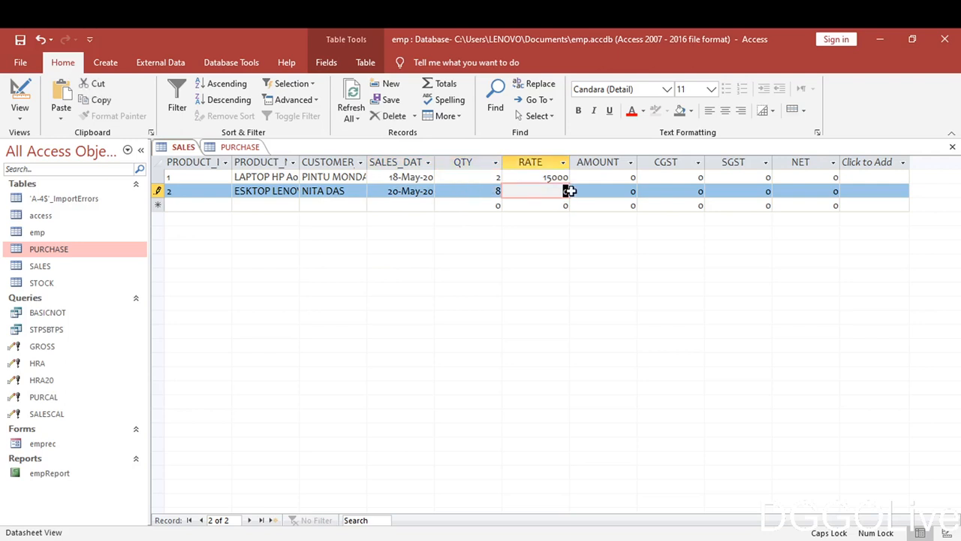
pyautogui.press('BackSpace')
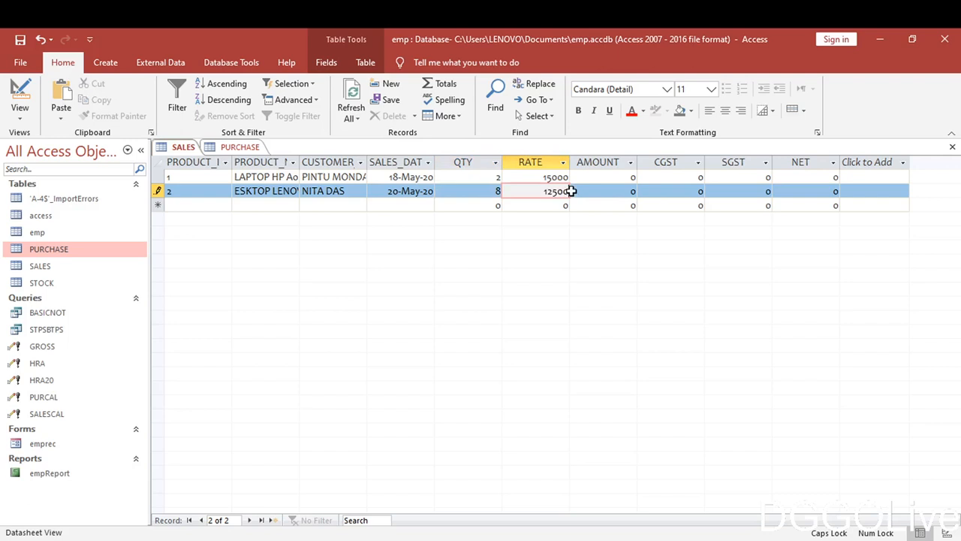
pyautogui.click(952, 148)
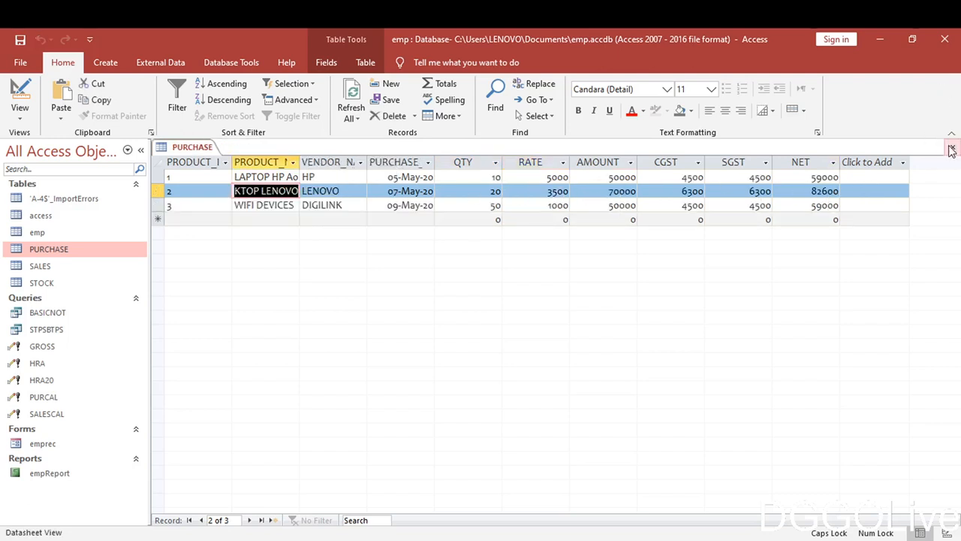
pyautogui.click(951, 150)
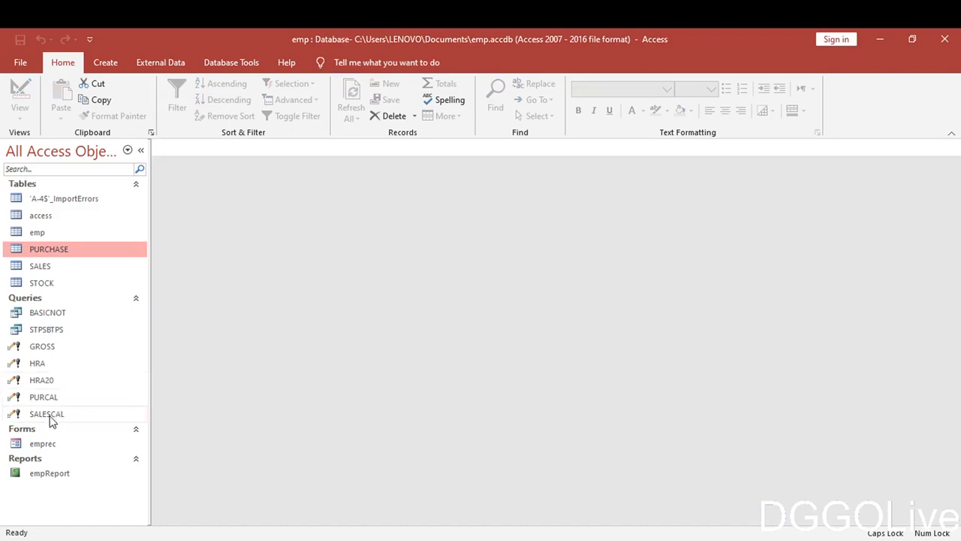
# Try to run the SALESCAL update query on the SALES records.
pyautogui.doubleClick(50, 418)
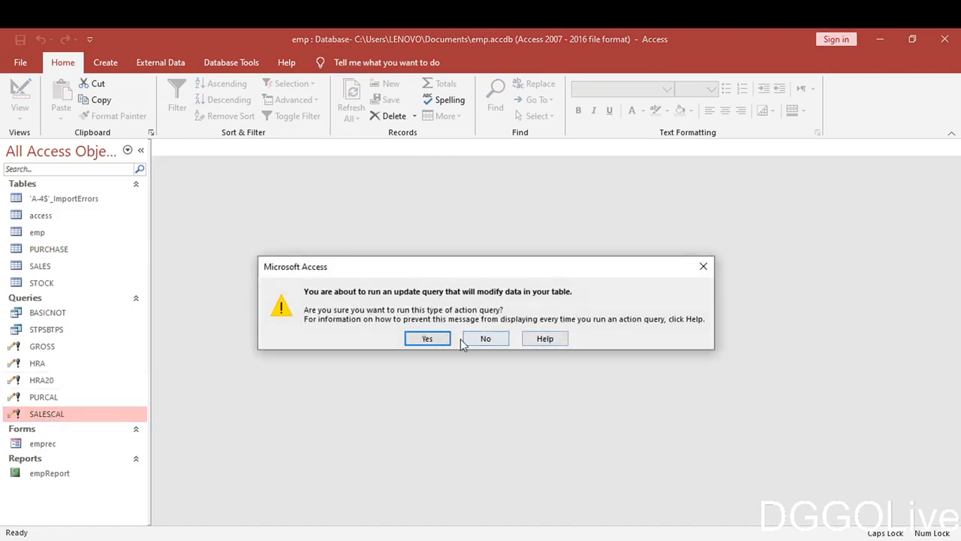
pyautogui.click(440, 339)
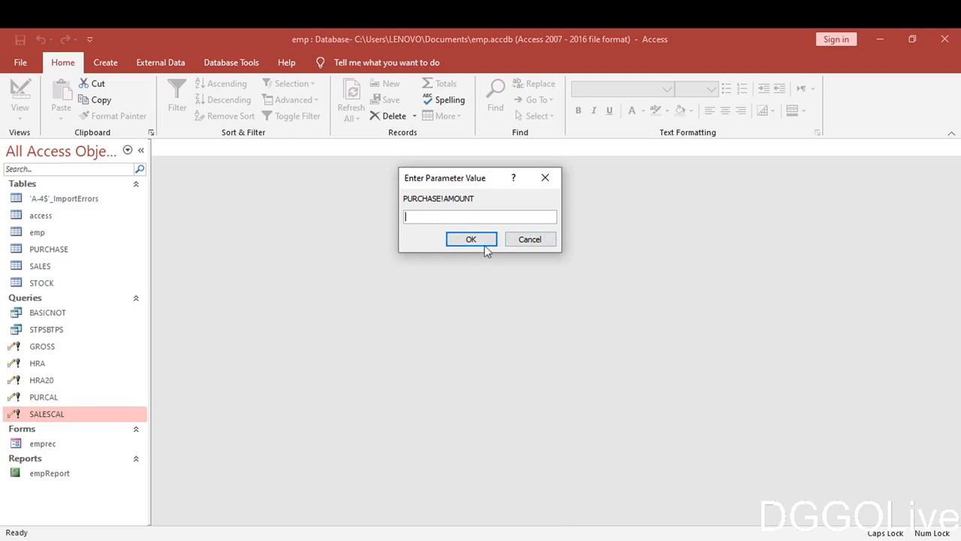
pyautogui.click(528, 241)
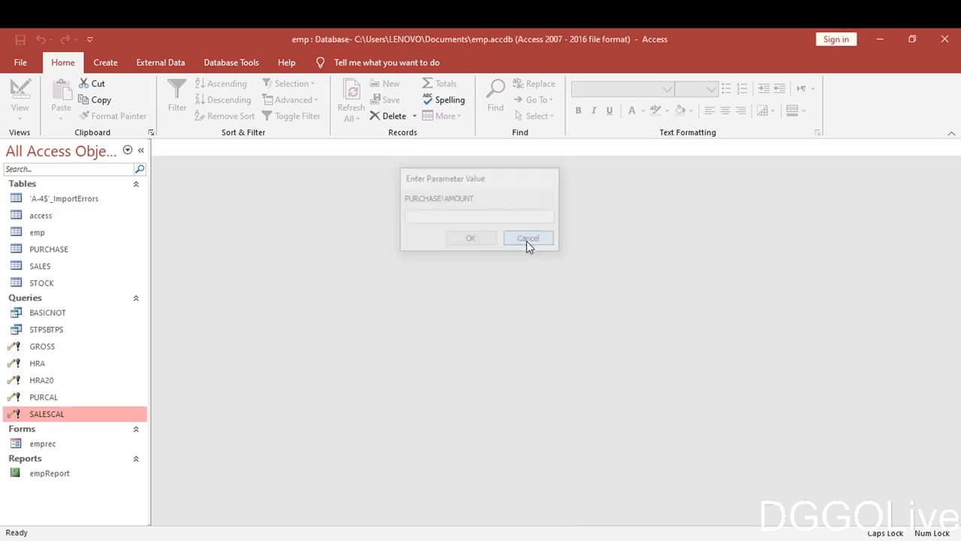
pyautogui.rightClick(70, 412)
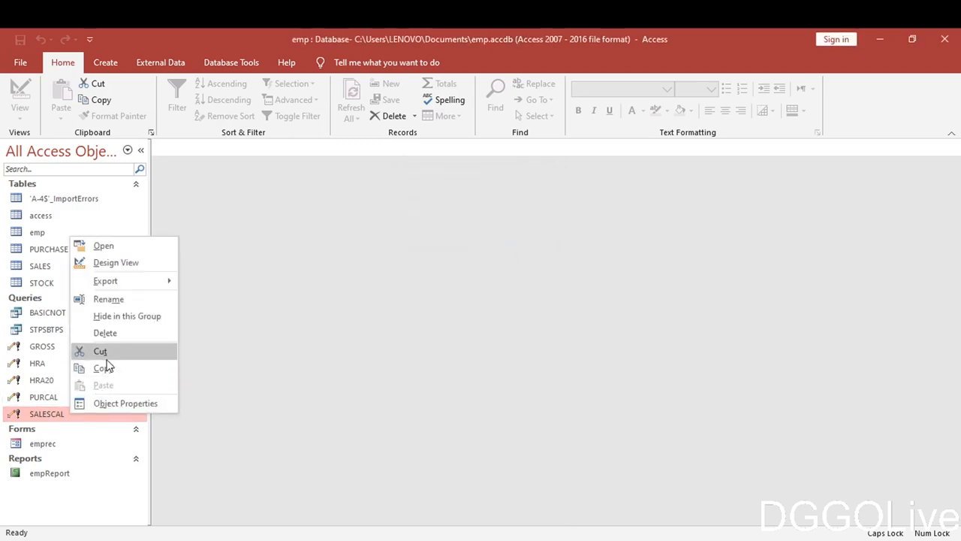
pyautogui.click(221, 361)
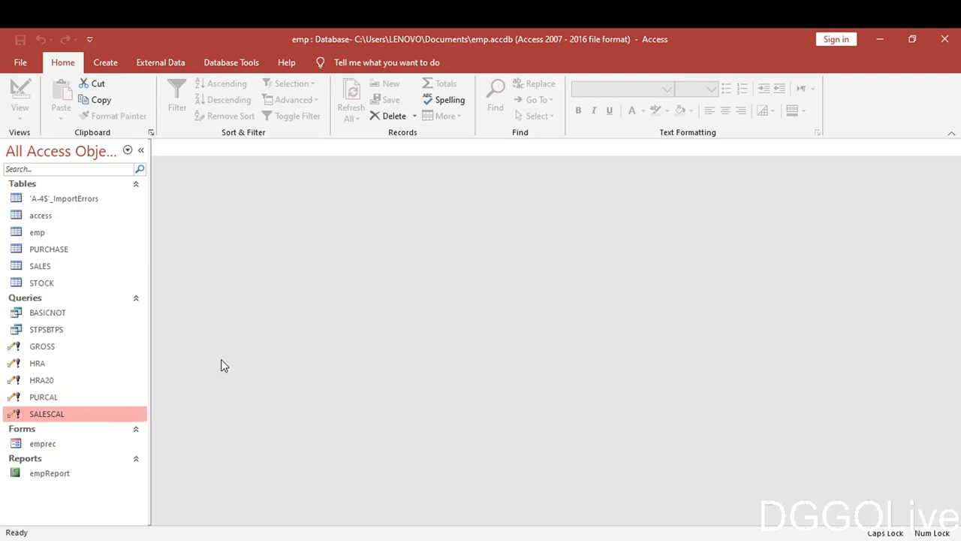
pyautogui.doubleClick(77, 418)
pyautogui.click(425, 337)
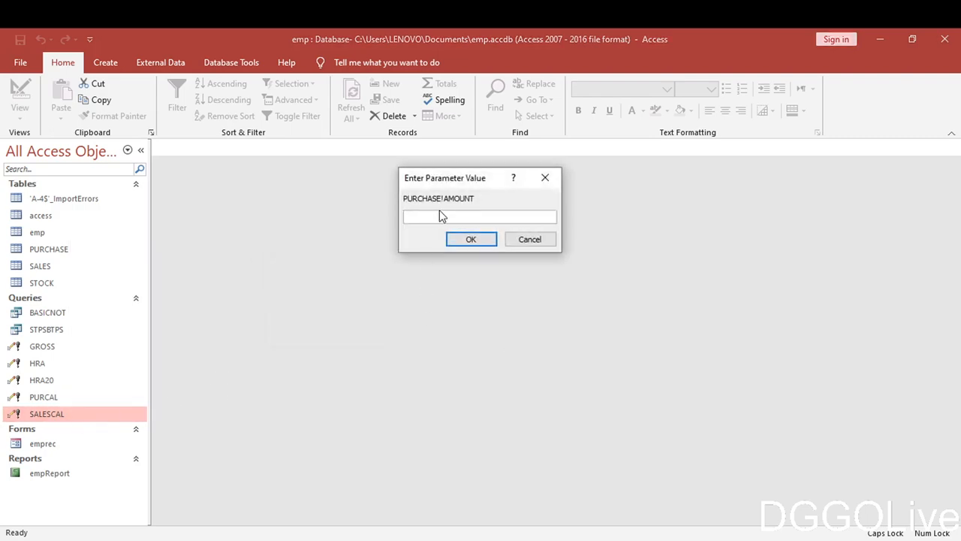
pyautogui.click(518, 241)
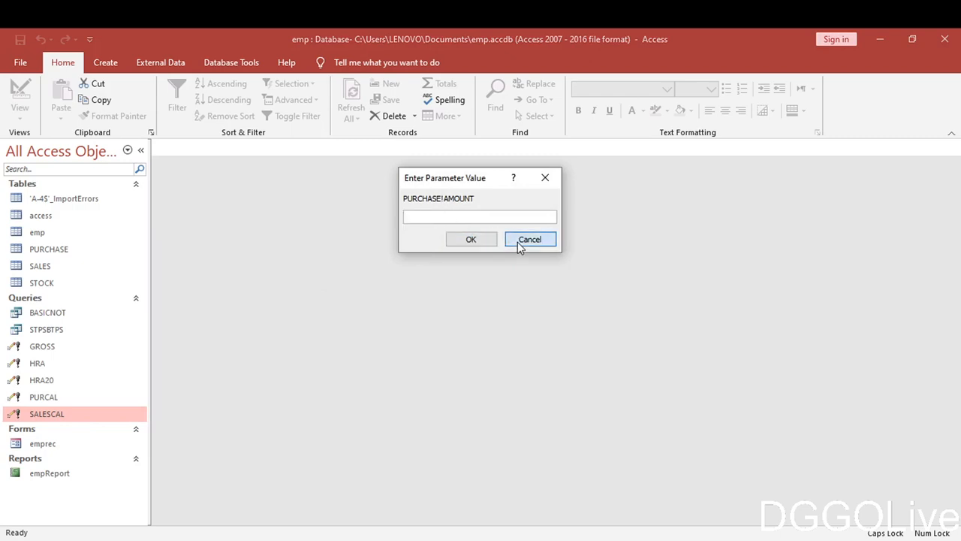
# Open the SALESCAL query in Design View and clear the CGST field's update expression that refers to PURCHASE.
pyautogui.rightClick(111, 416)
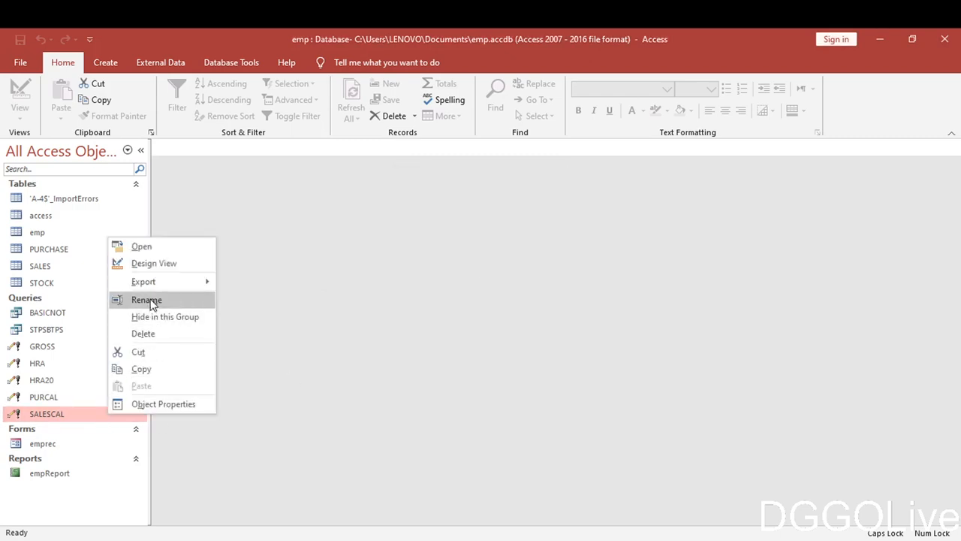
pyautogui.click(154, 263)
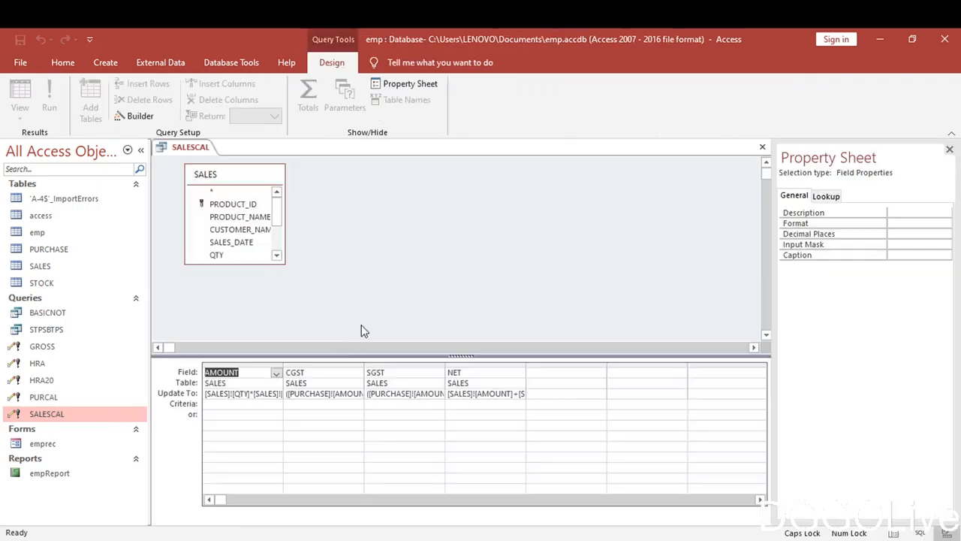
pyautogui.click(310, 396)
pyautogui.click(289, 398)
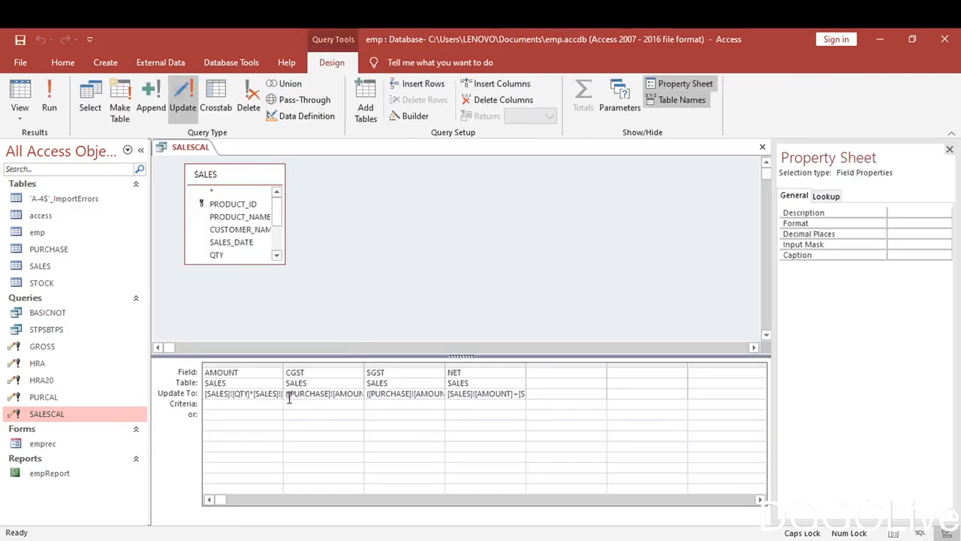
pyautogui.moveTo(289, 399); pyautogui.dragTo(370, 397)
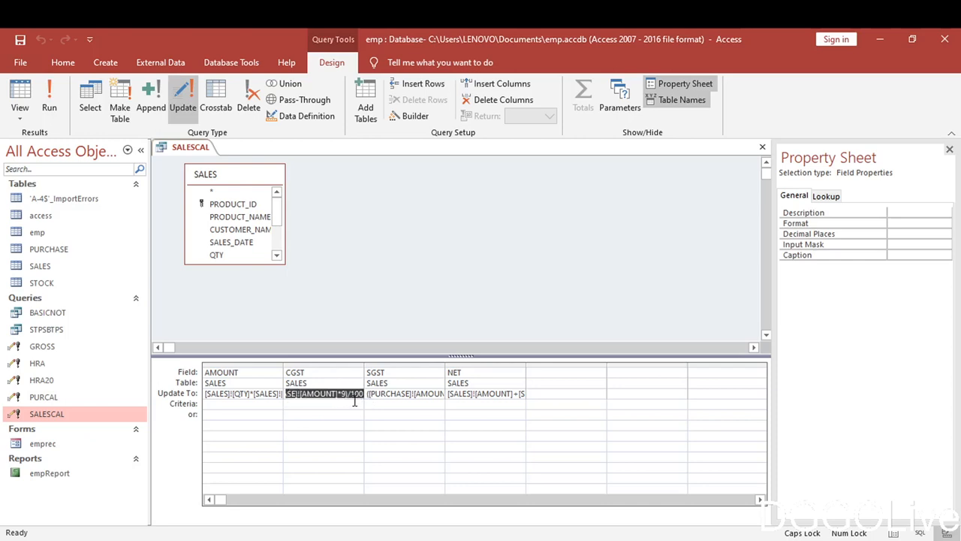
pyautogui.press('Delete')
pyautogui.click(367, 392)
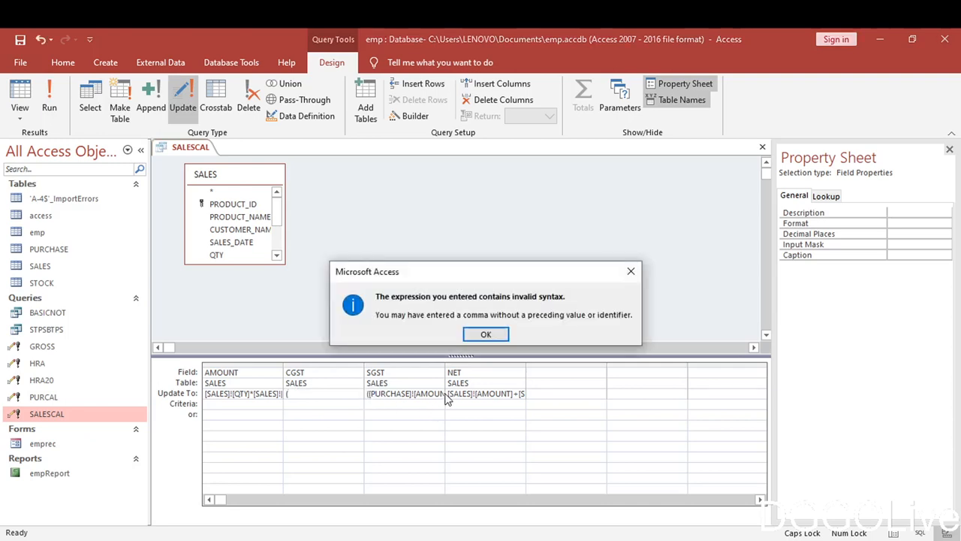
pyautogui.click(487, 334)
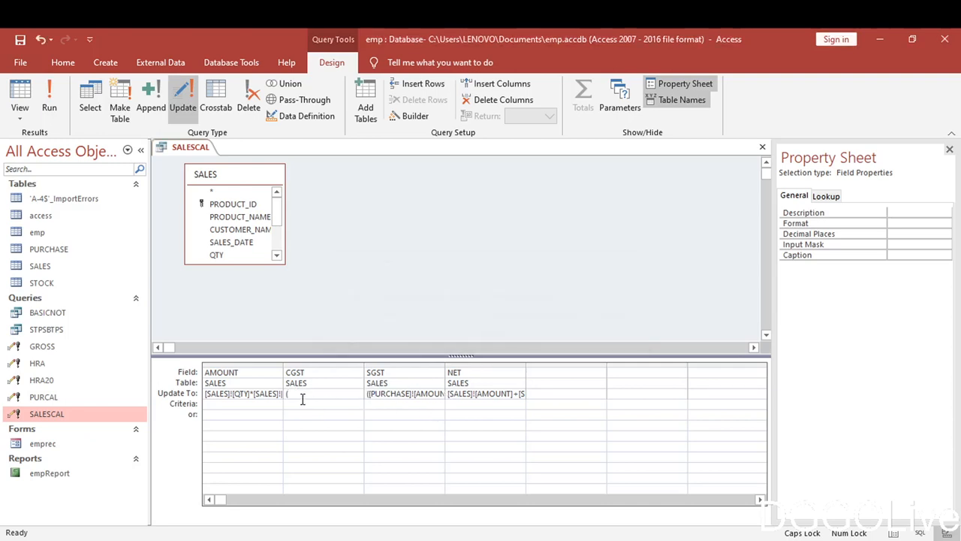
pyautogui.press('BackSpace')
# Build the CGST update expression ([SALES]![AMOUNT] * 9)/100 in the Expression Builder and copy it for reuse.
pyautogui.rightClick(306, 392)
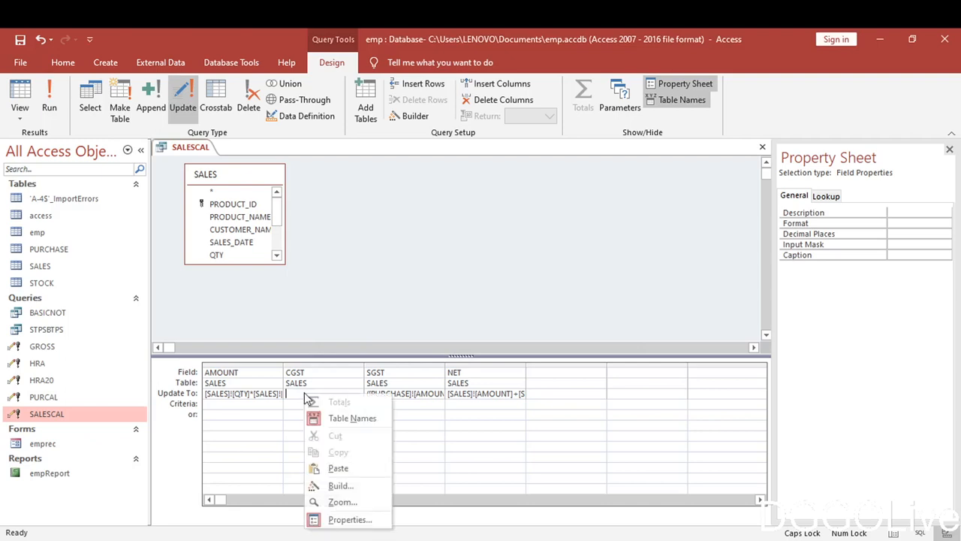
pyautogui.click(339, 486)
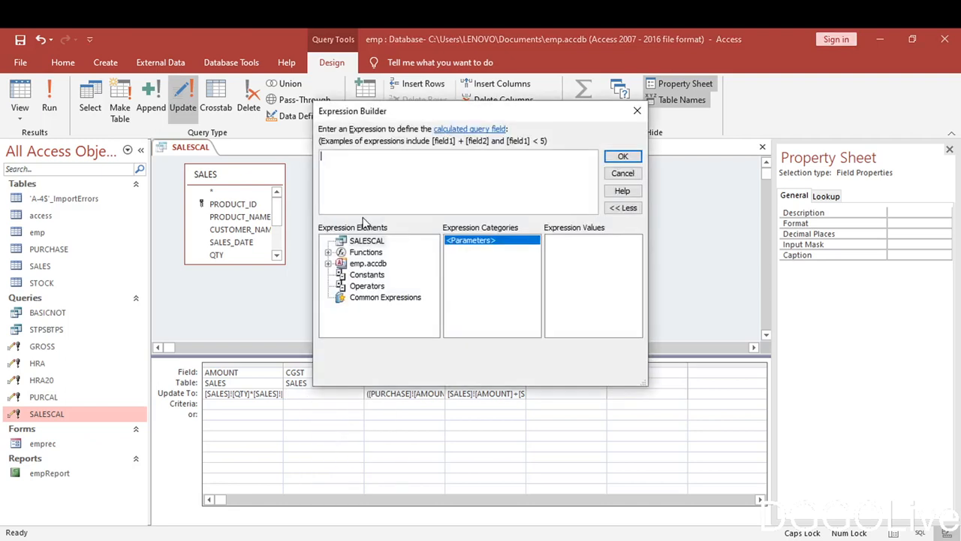
pyautogui.write('ESKTOP LENOVO')
pyautogui.moveTo(385, 156); pyautogui.dragTo(276, 153)
pyautogui.press('Delete')
pyautogui.click(328, 263)
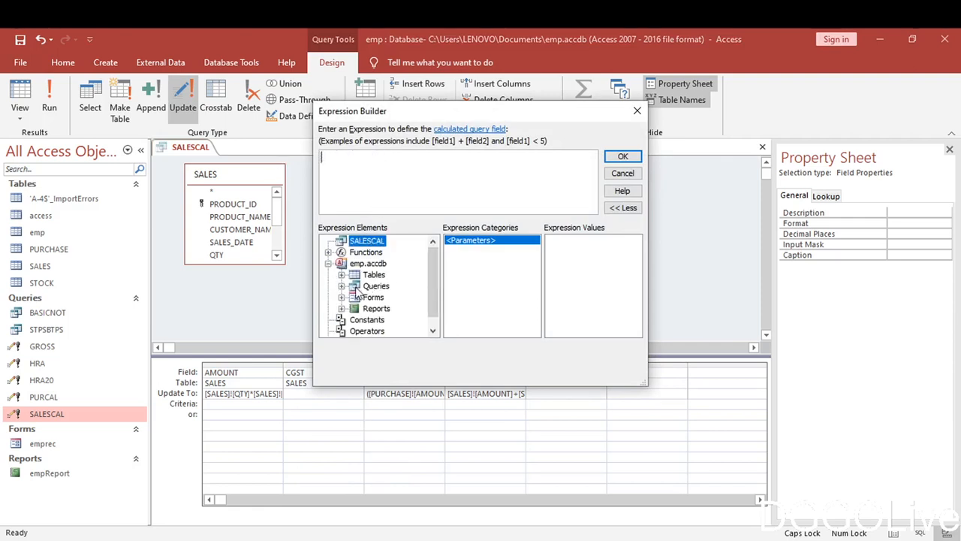
pyautogui.click(342, 274)
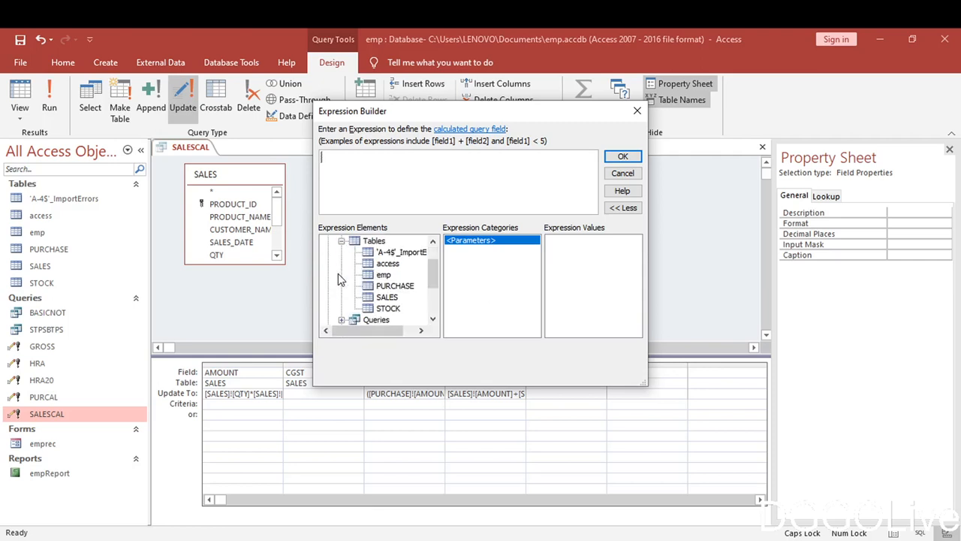
pyautogui.click(383, 298)
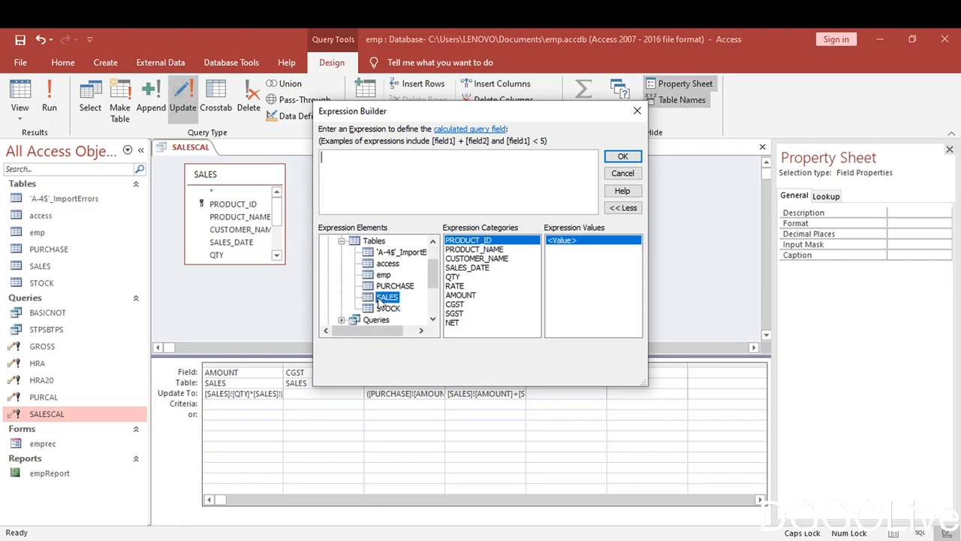
pyautogui.doubleClick(461, 296)
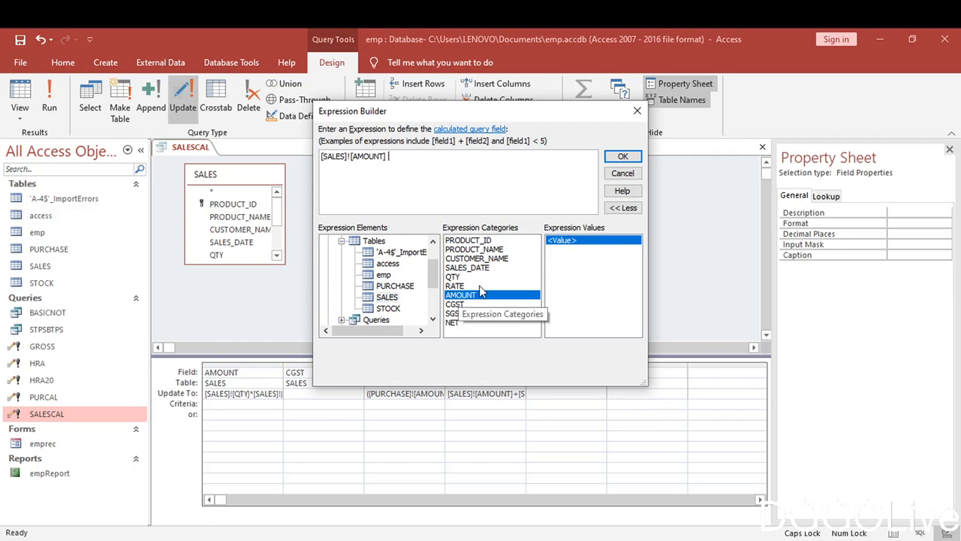
pyautogui.write('* 9)/10')
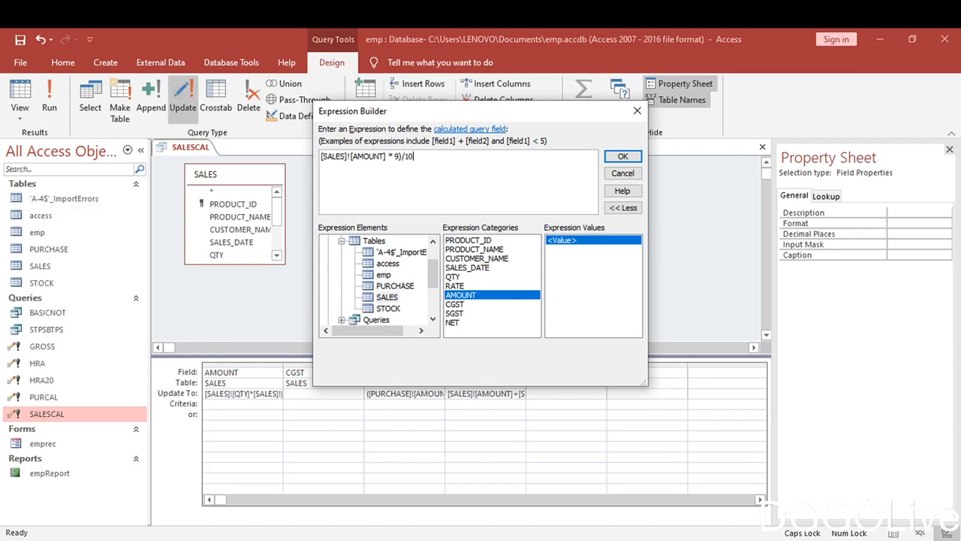
pyautogui.write('0')
pyautogui.write('(')
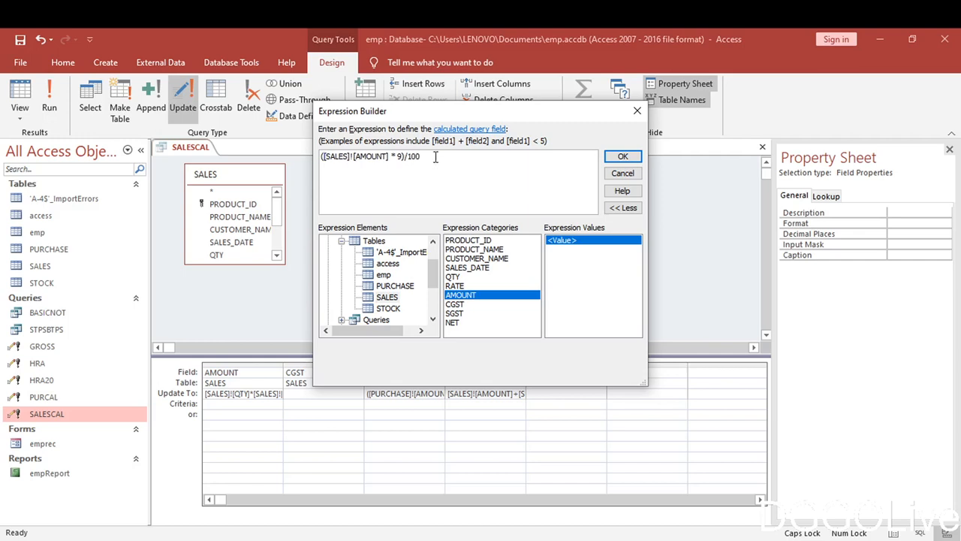
pyautogui.moveTo(435, 157); pyautogui.dragTo(262, 156)
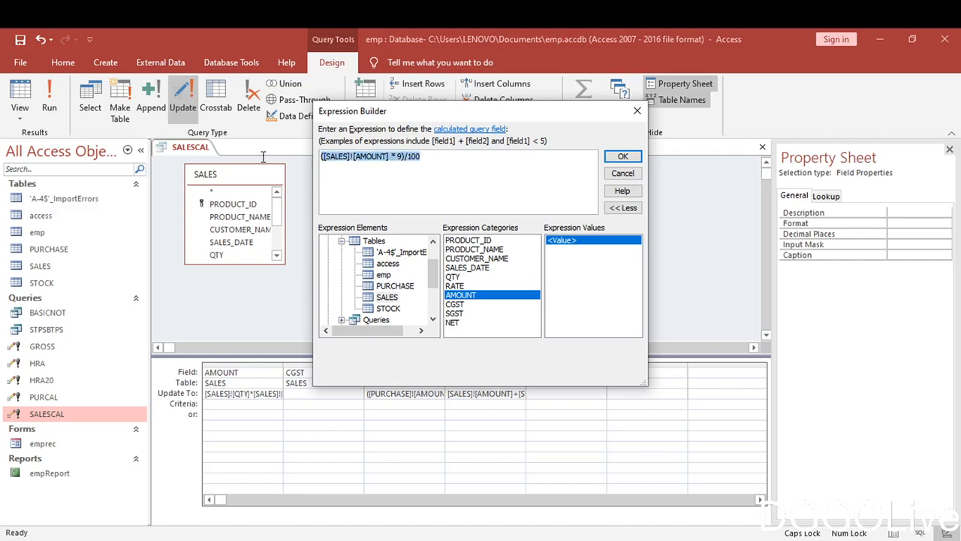
pyautogui.click(618, 157)
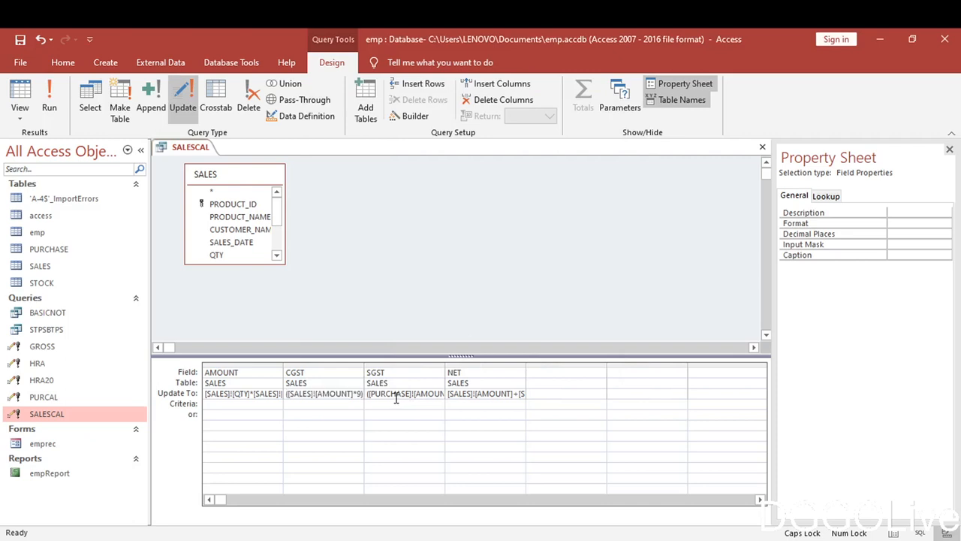
# Replace the SGST field's update expression with the copied ([SALES]![AMOUNT] * 9)/100.
pyautogui.moveTo(398, 394); pyautogui.dragTo(467, 391)
pyautogui.press('Delete')
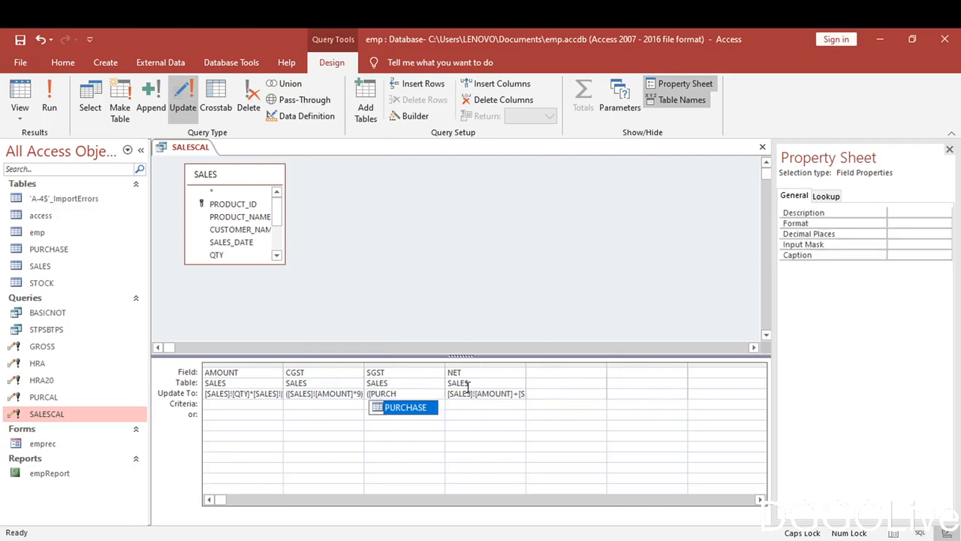
pyautogui.press('BackSpace')
pyautogui.press('BackSpace')
pyautogui.press('BackSpace')
pyautogui.press('BackSpace')
pyautogui.press('BackSpace')
pyautogui.press('BackSpace')
pyautogui.press('BackSpace')
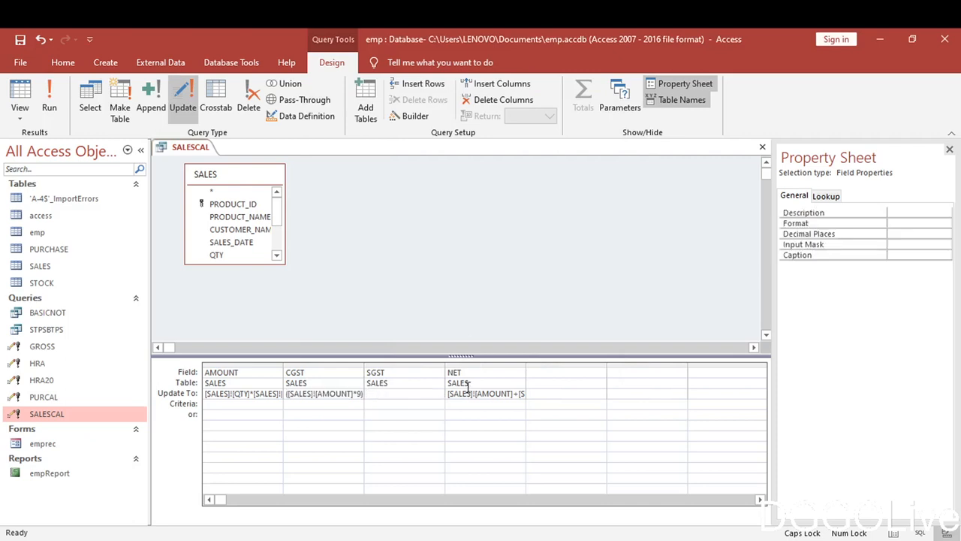
pyautogui.hotkey('ctrl', 'v')
# Check the NET update expression, and close the SALESCAL query with its changes saved.
pyautogui.click(500, 397)
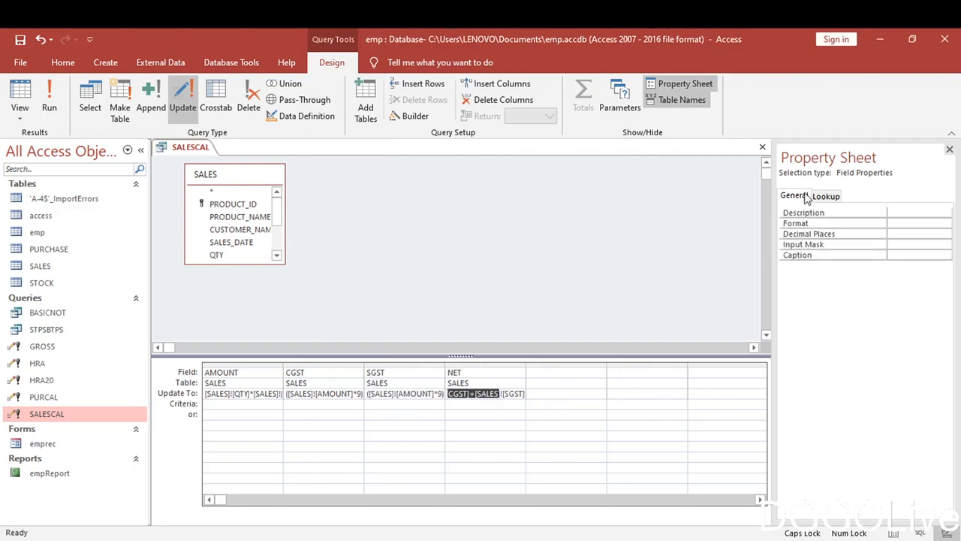
pyautogui.click(764, 149)
pyautogui.click(443, 333)
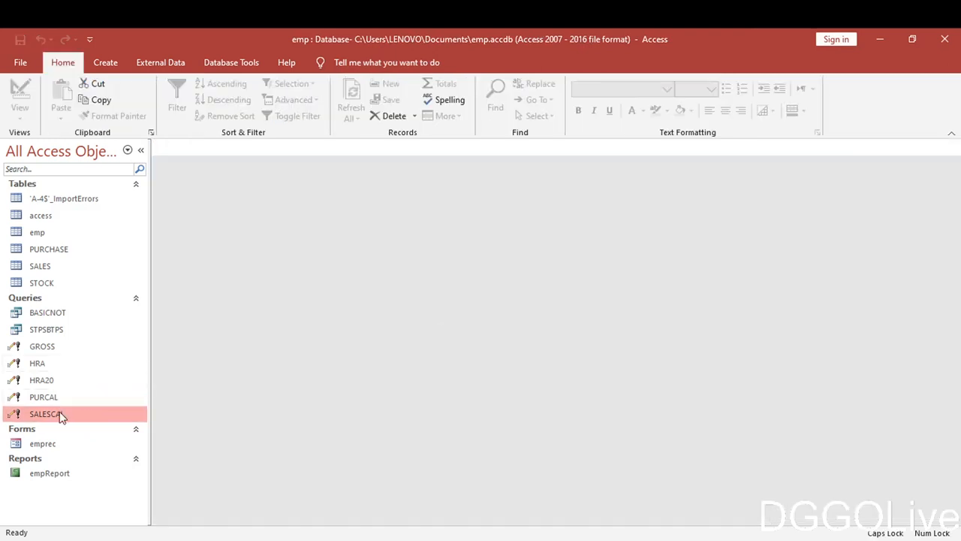
# Run the corrected SALESCAL update query and check the calculated fields in the SALES table.
pyautogui.doubleClick(62, 416)
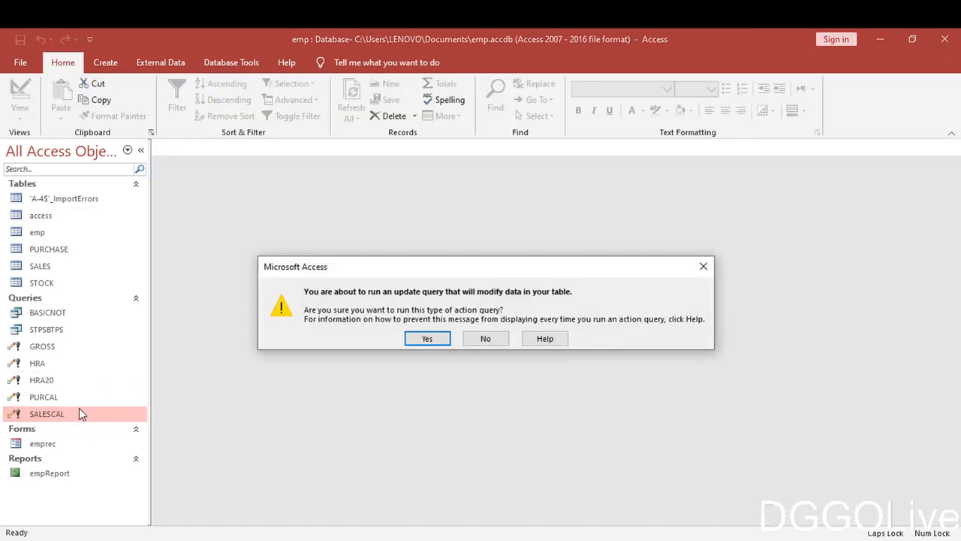
pyautogui.click(427, 339)
pyautogui.click(445, 339)
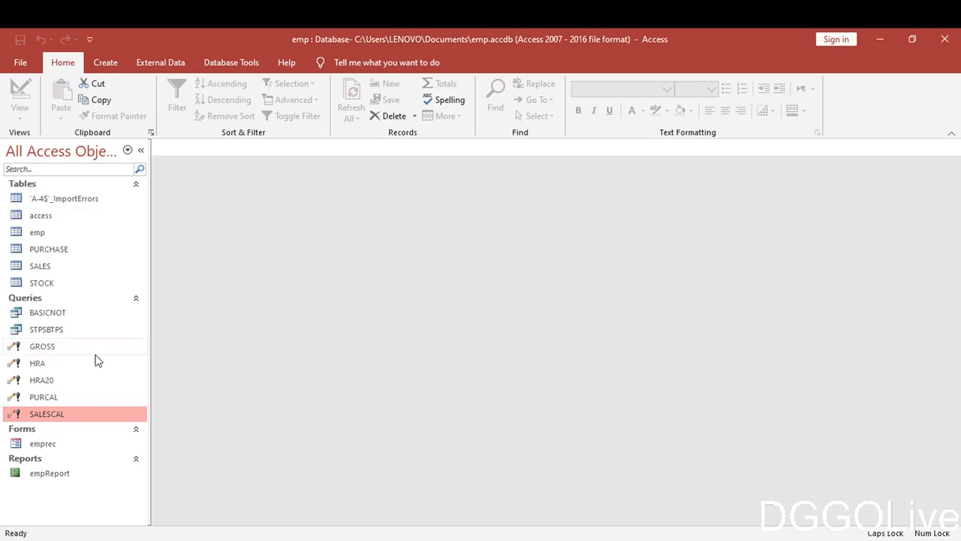
pyautogui.doubleClick(43, 270)
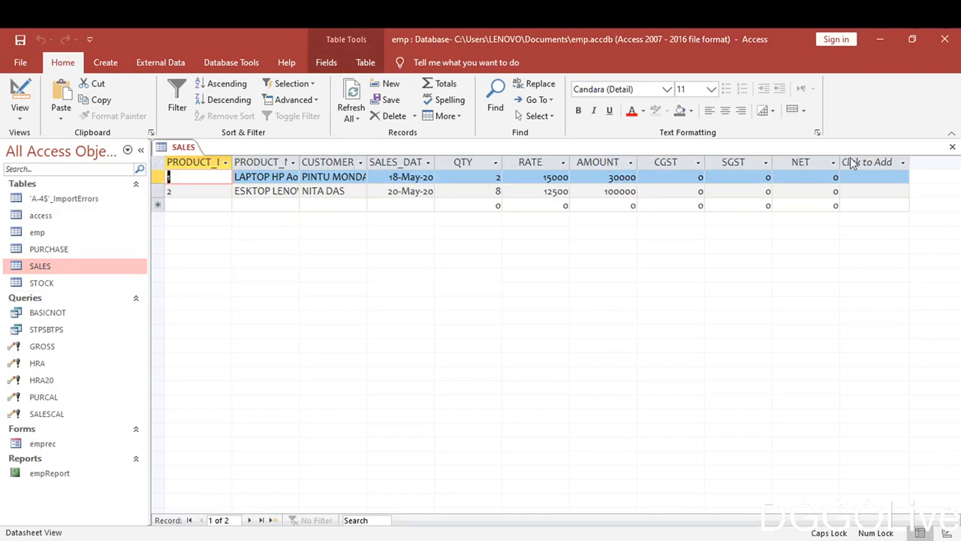
pyautogui.click(952, 148)
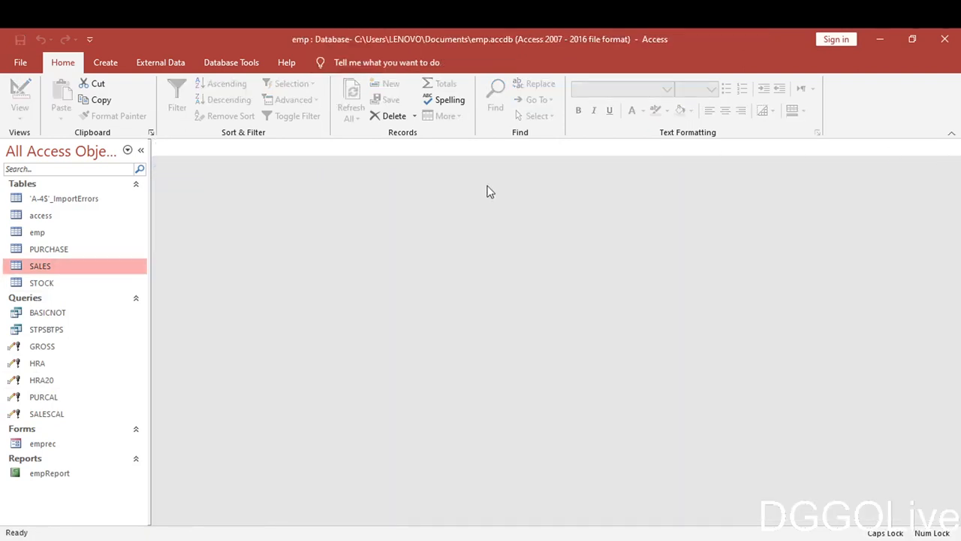
# Run SALESCAL a second time and review CGST, SGST and NET in the SALES table, closing the table when done.
pyautogui.click(41, 417)
pyautogui.rightClick(40, 419)
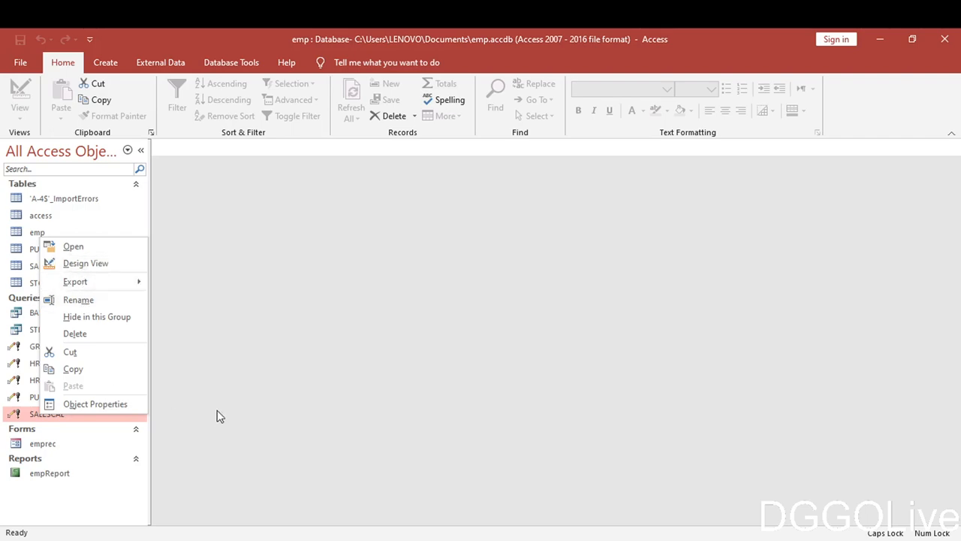
pyautogui.click(174, 415)
pyautogui.doubleClick(63, 421)
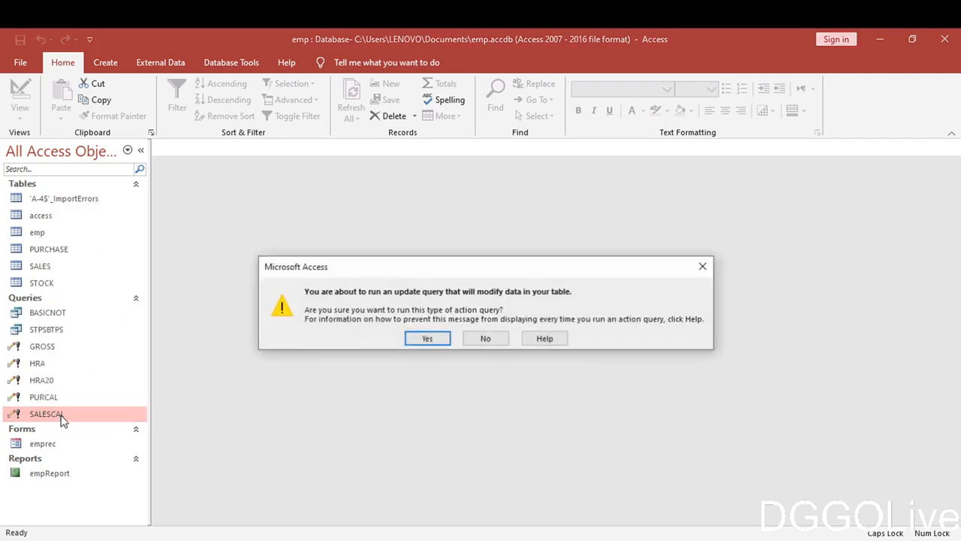
pyautogui.click(426, 338)
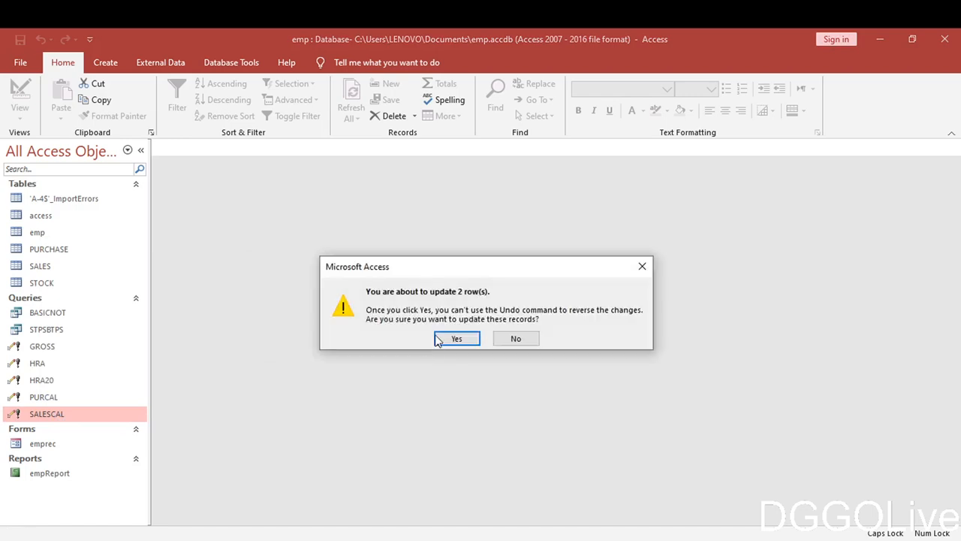
pyautogui.click(449, 340)
pyautogui.doubleClick(45, 266)
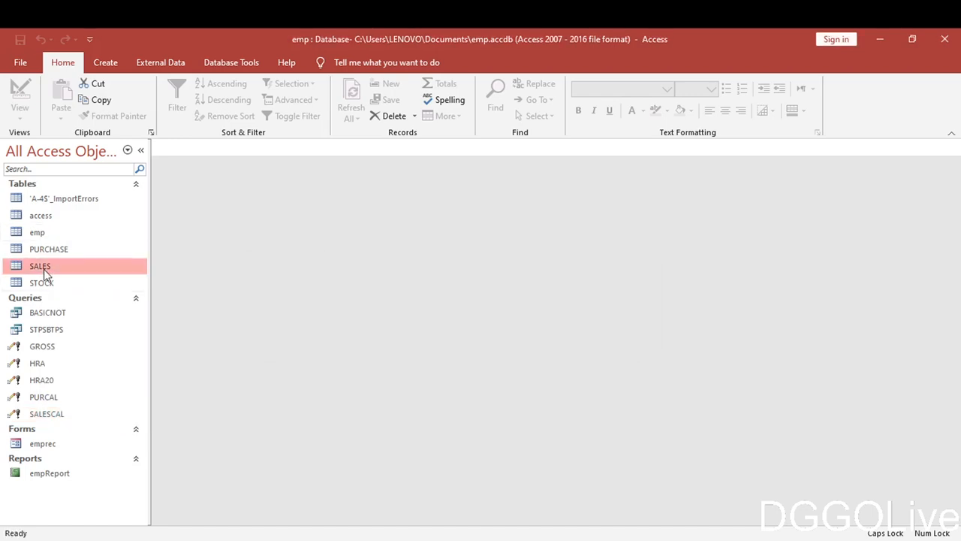
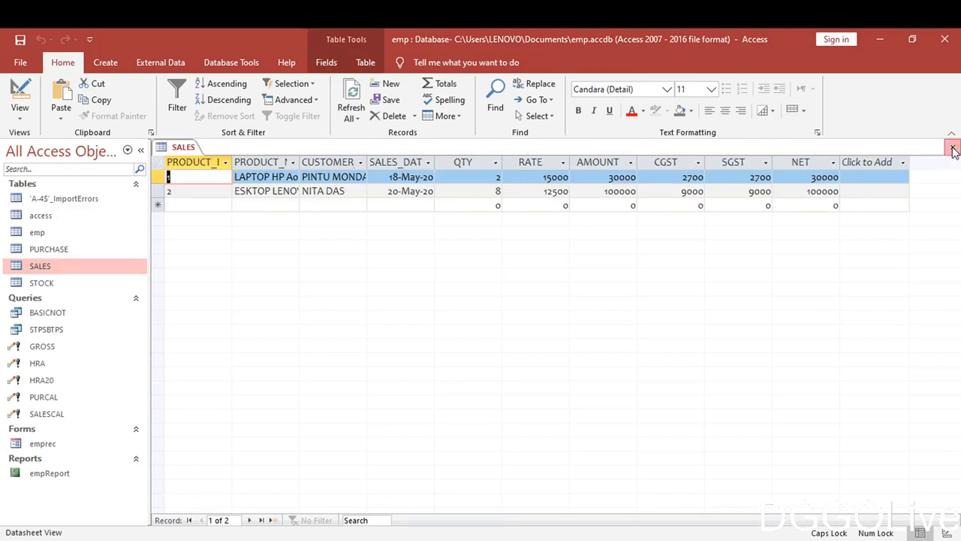
pyautogui.click(953, 149)
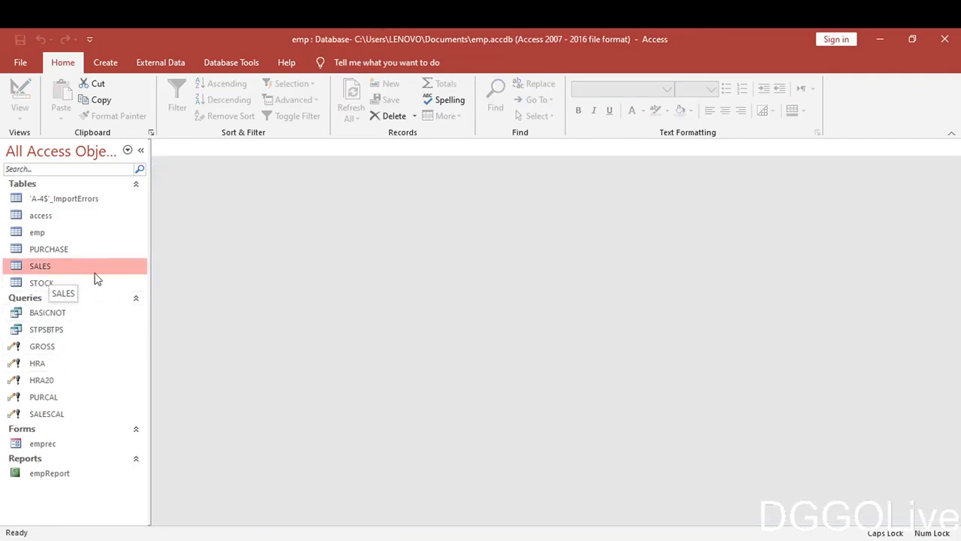
# Create a new query in Design View with the STOCK, PURCHASE and SALES tables added.
pyautogui.click(53, 289)
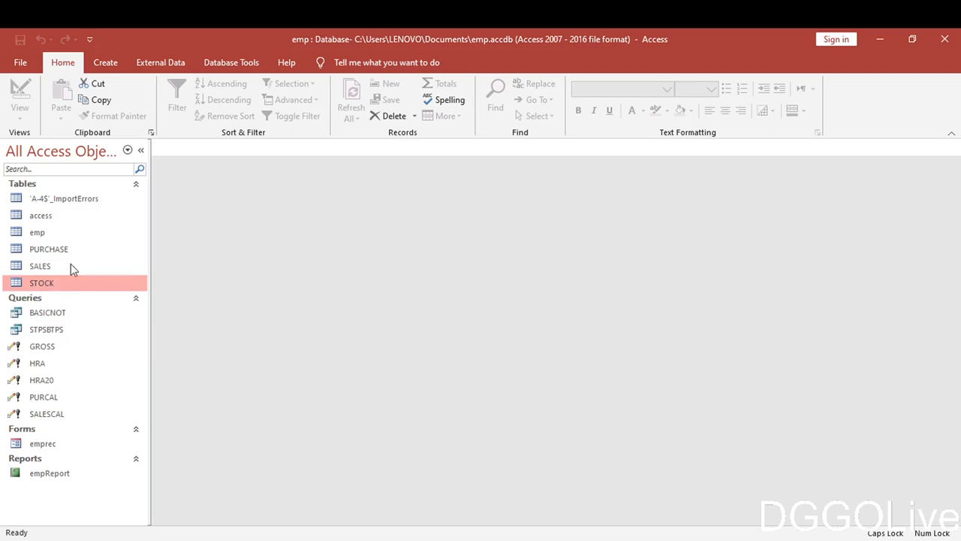
pyautogui.click(105, 64)
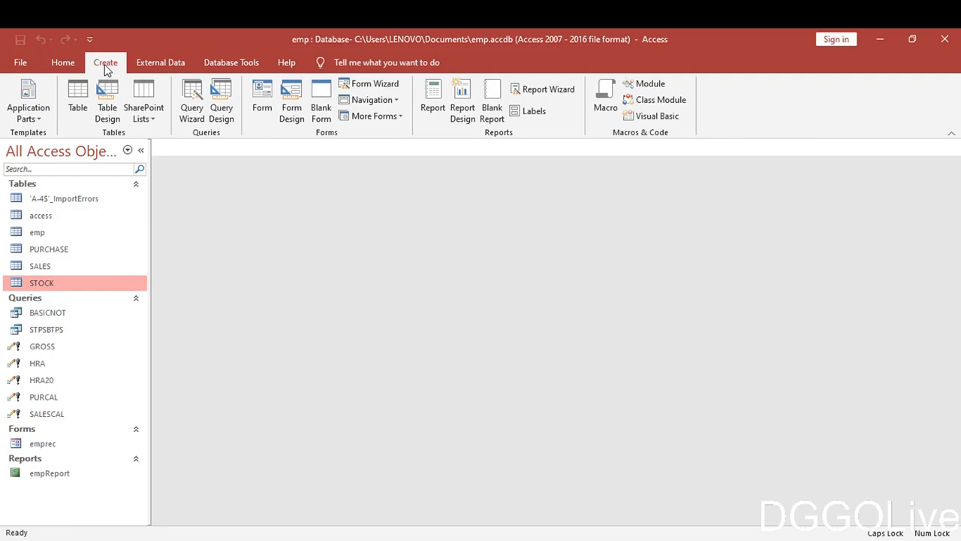
pyautogui.click(221, 111)
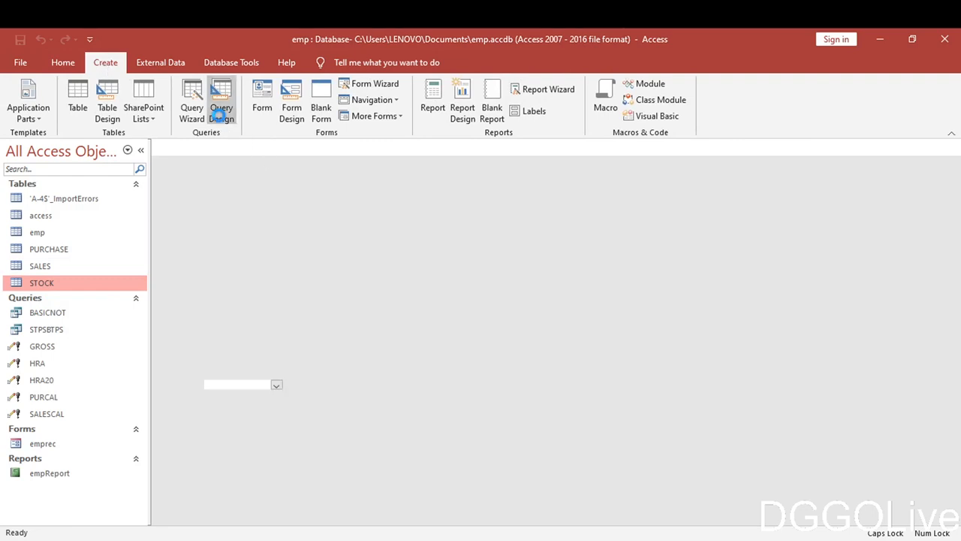
pyautogui.click(392, 277)
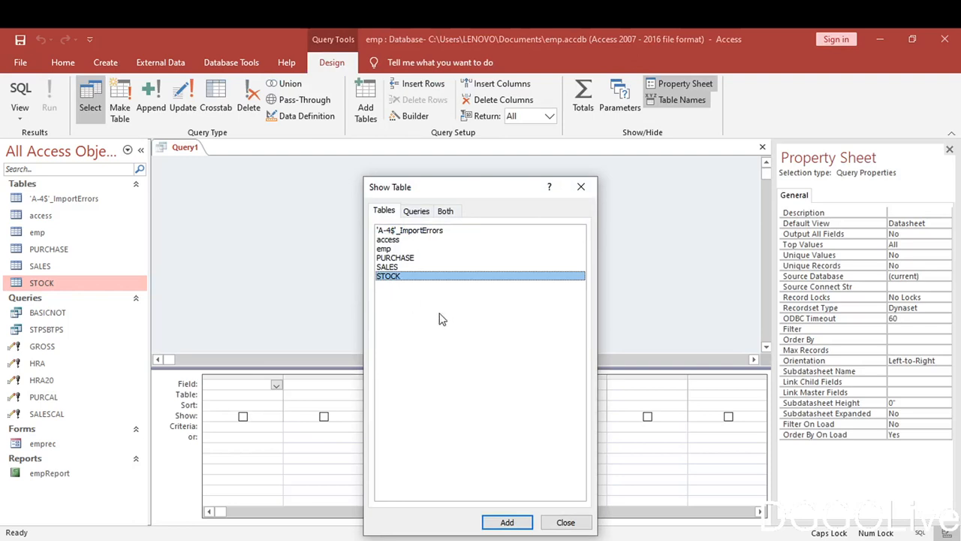
pyautogui.click(507, 523)
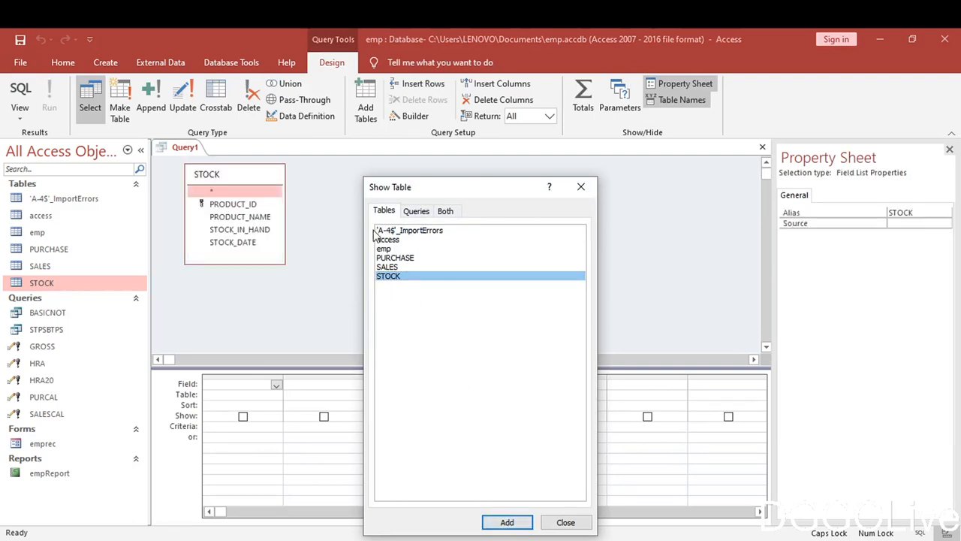
pyautogui.click(391, 259)
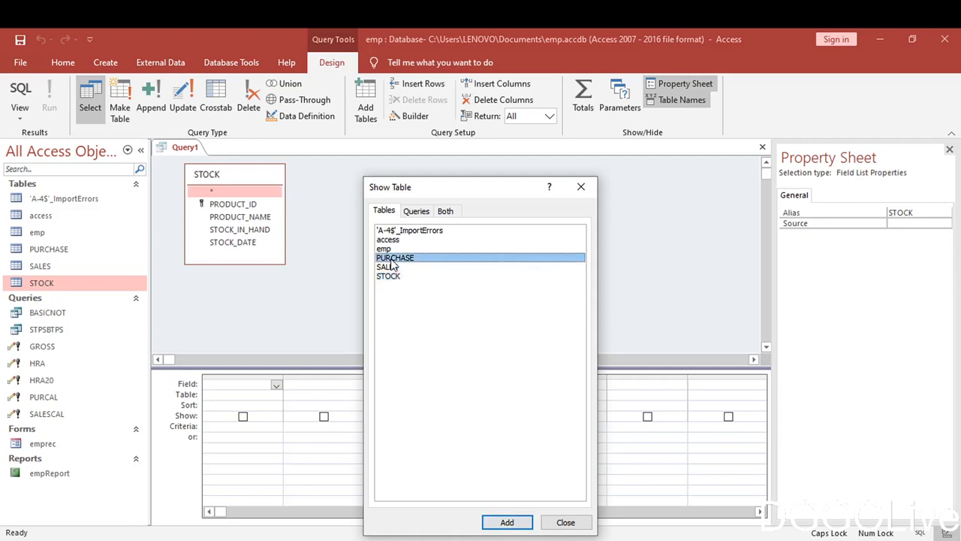
pyautogui.click(507, 522)
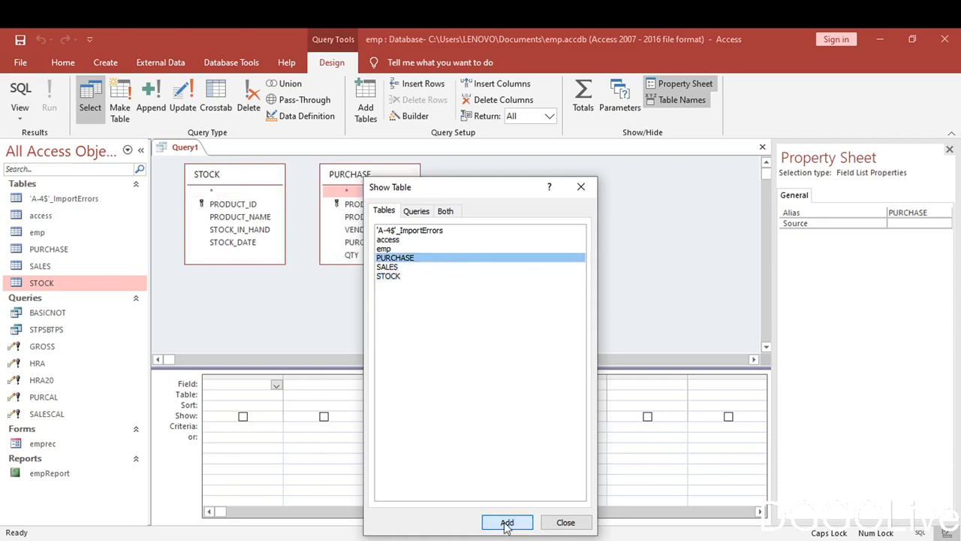
pyautogui.click(392, 269)
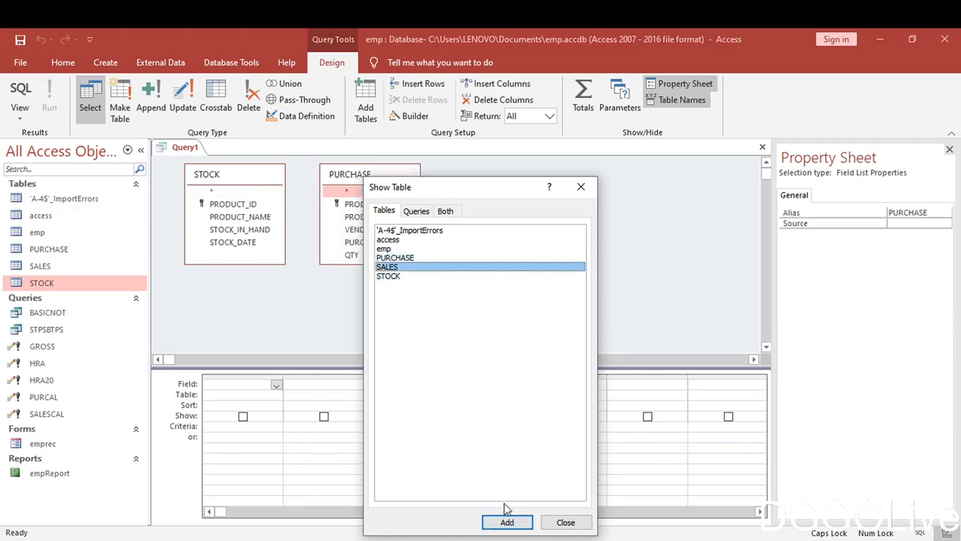
pyautogui.click(508, 526)
pyautogui.click(565, 522)
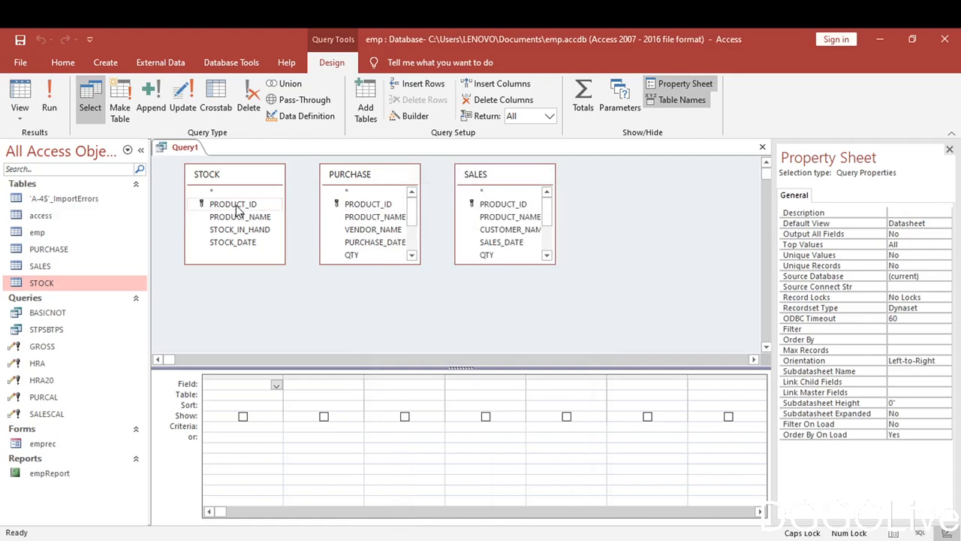
# Join PRODUCT_ID of PURCHASE and of SALES to STOCK's PRODUCT_ID, and move the PURCHASE field list below the other two.
pyautogui.moveTo(365, 206); pyautogui.dragTo(253, 206)
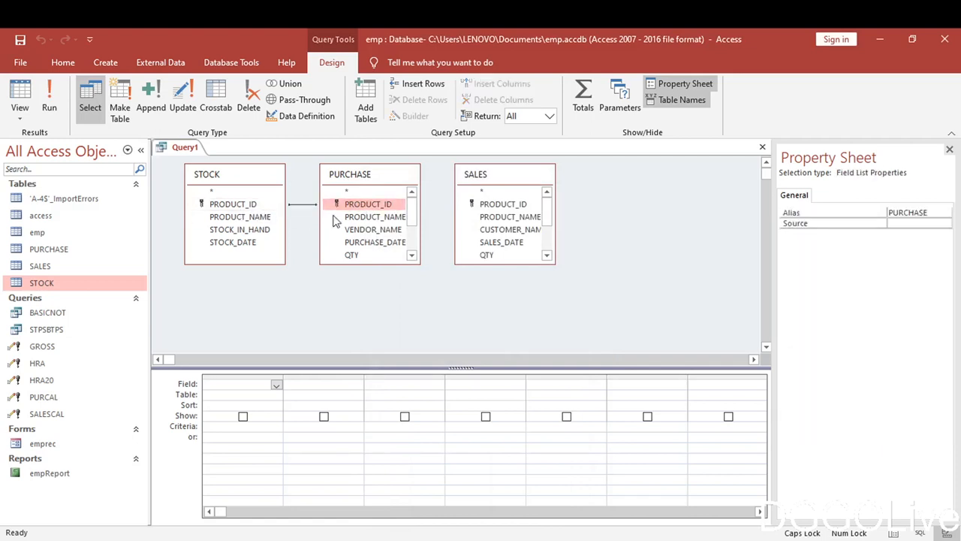
pyautogui.moveTo(485, 209); pyautogui.dragTo(313, 204)
pyautogui.moveTo(256, 207); pyautogui.dragTo(252, 206)
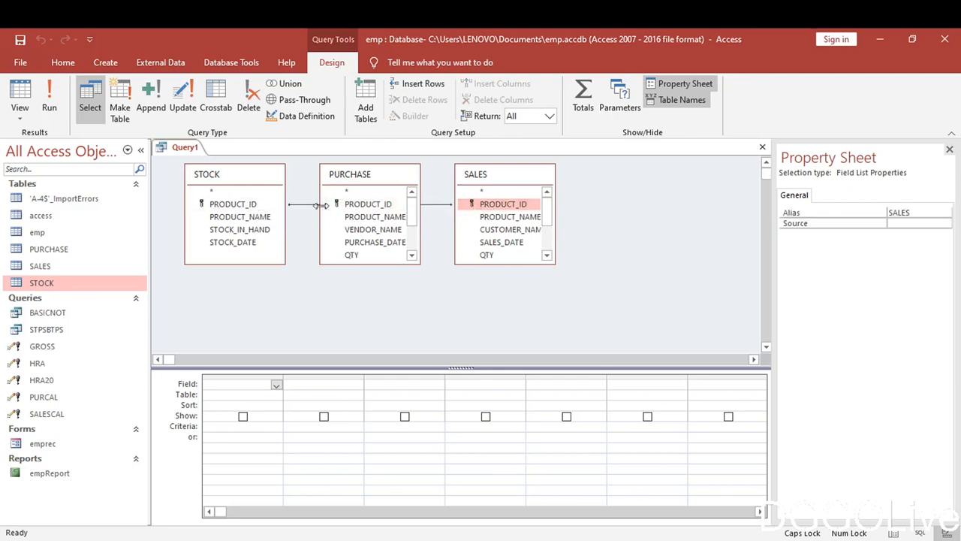
pyautogui.moveTo(368, 176); pyautogui.dragTo(384, 259)
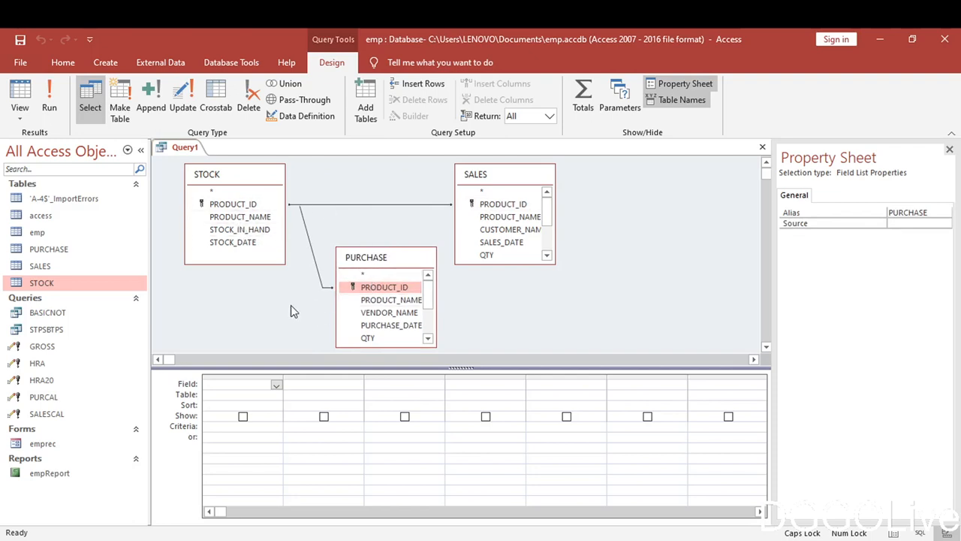
# Make it an update query and choose STOCK_IN_HAND from STOCK as the field to update.
pyautogui.click(193, 100)
pyautogui.click(276, 385)
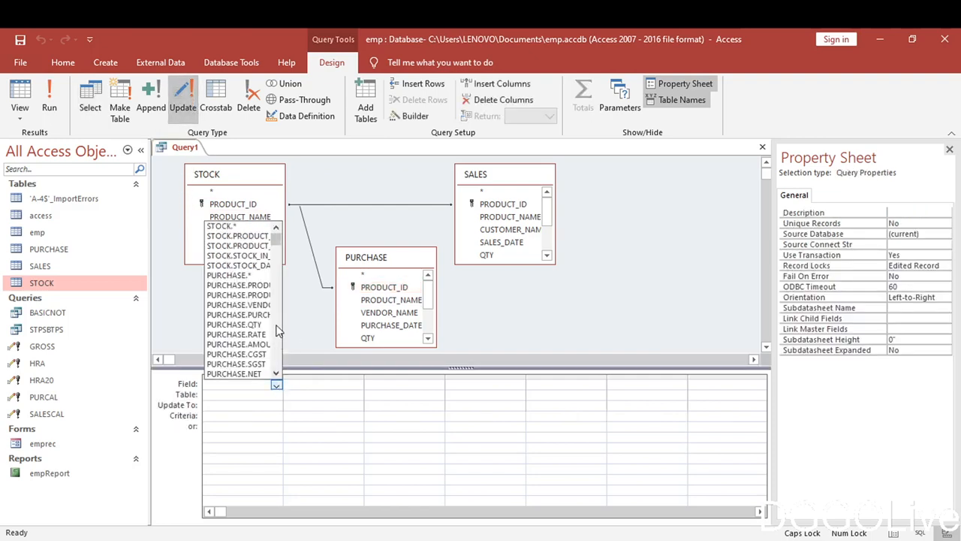
pyautogui.click(256, 259)
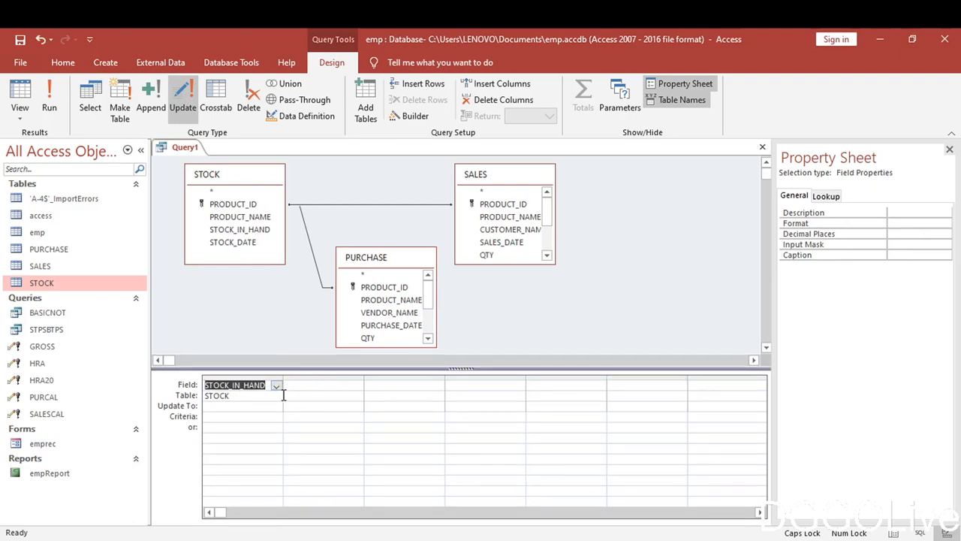
# Build the STOCK_IN_HAND update expression [PURCHASE]![QTY] - [SALES]![QTY] in the Expression Builder.
pyautogui.click(234, 404)
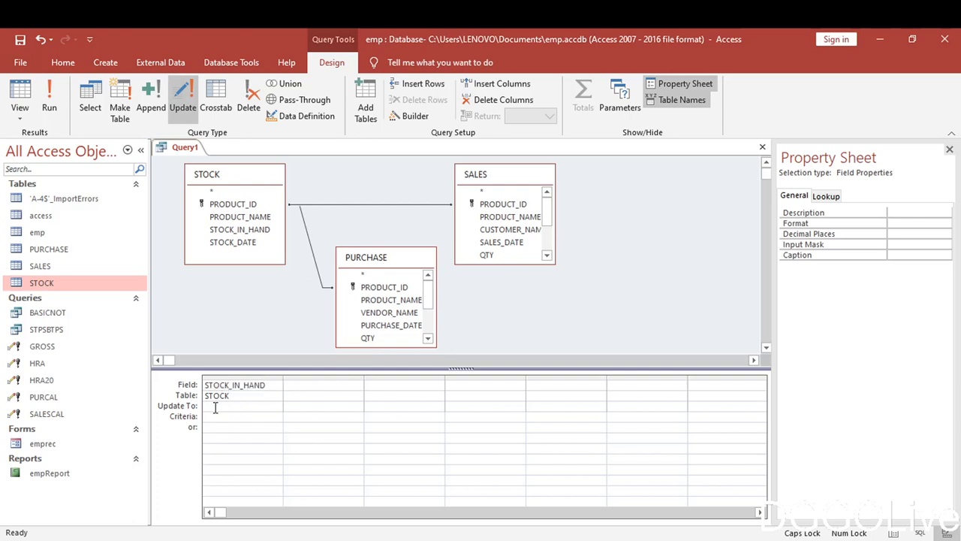
pyautogui.rightClick(213, 407)
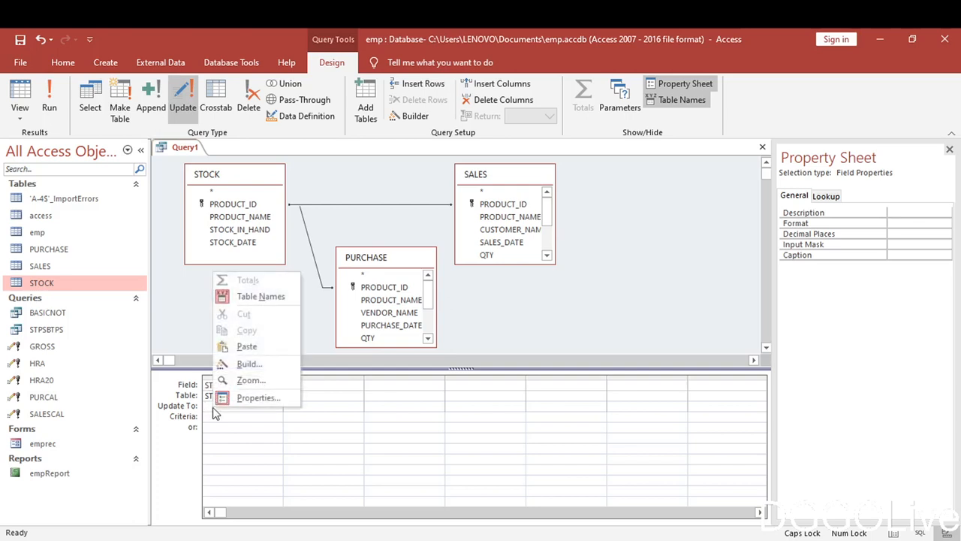
pyautogui.click(241, 364)
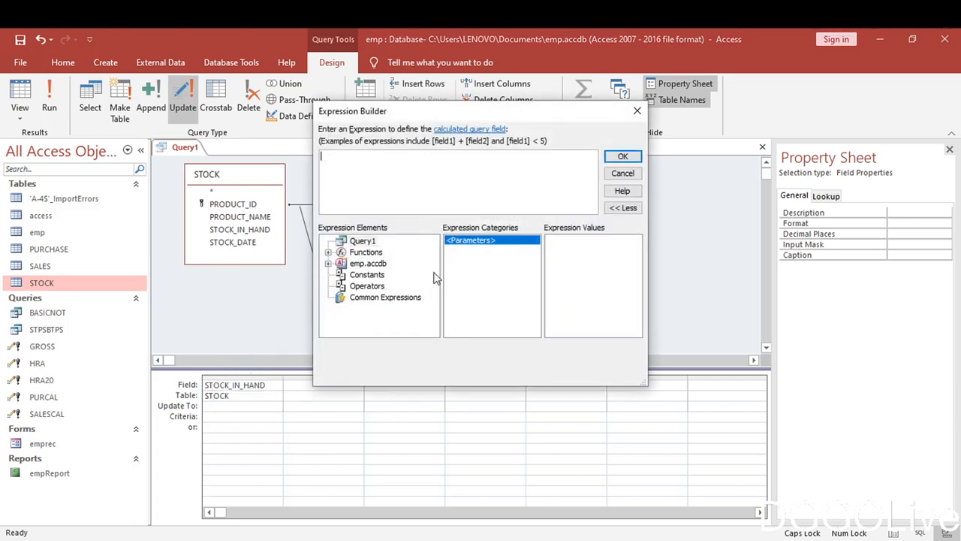
pyautogui.click(329, 264)
pyautogui.click(342, 275)
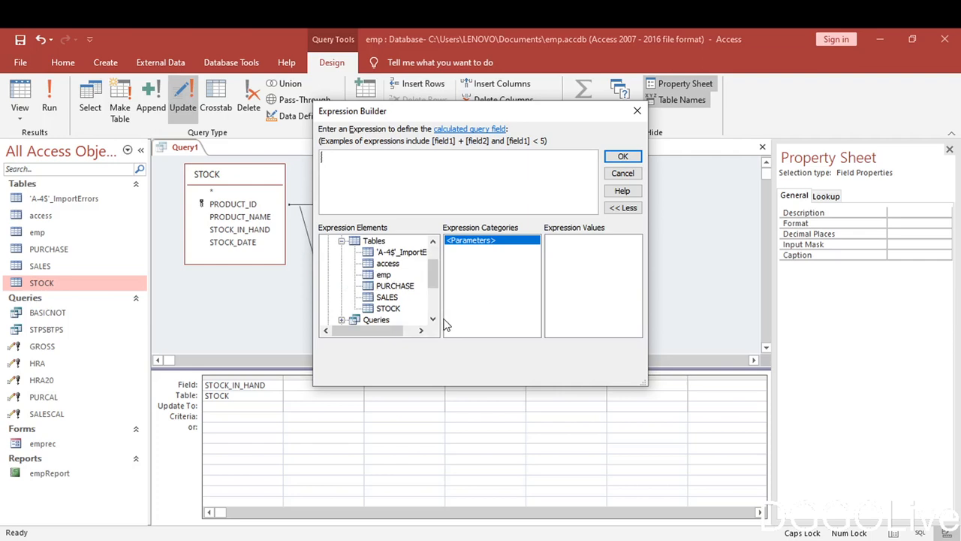
pyautogui.click(400, 288)
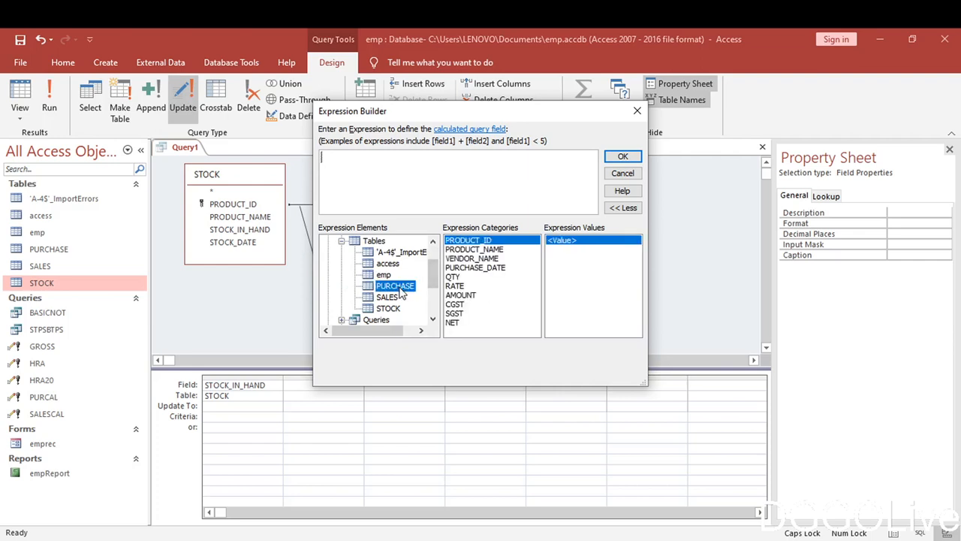
pyautogui.doubleClick(454, 277)
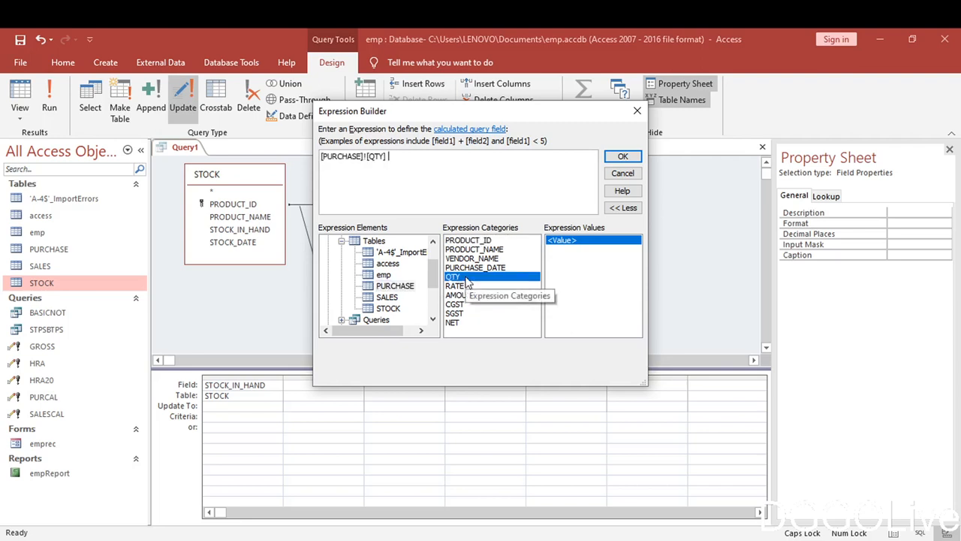
pyautogui.write('-')
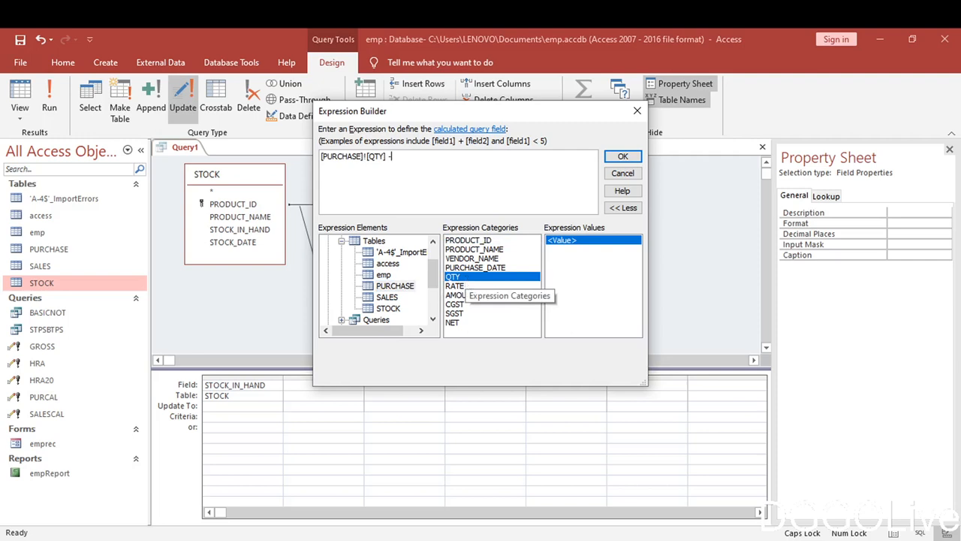
pyautogui.click(387, 297)
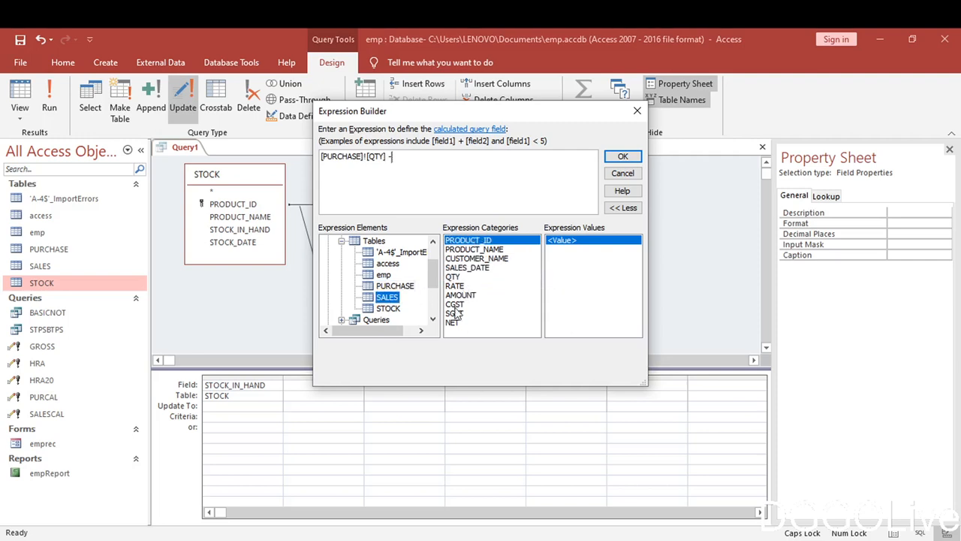
pyautogui.click(453, 278)
pyautogui.doubleClick(454, 278)
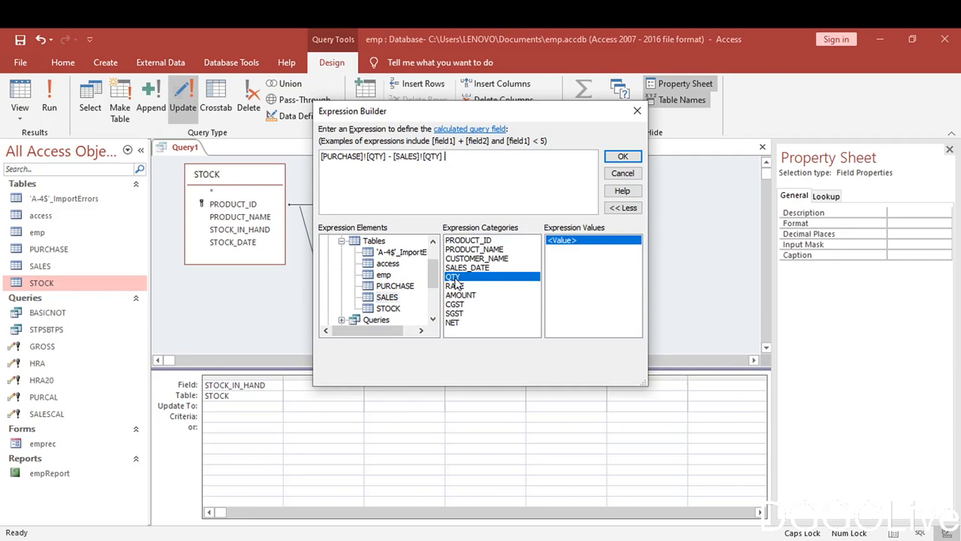
pyautogui.click(622, 157)
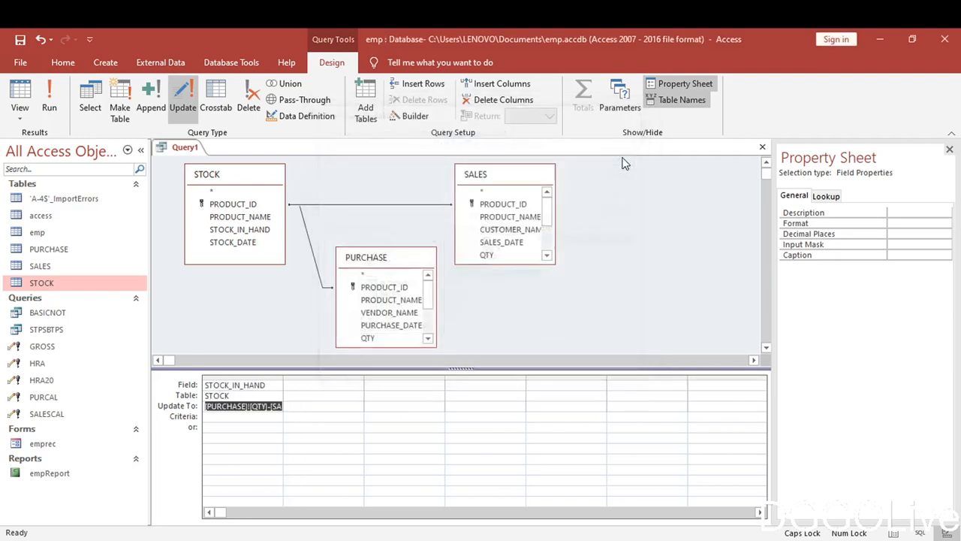
pyautogui.click(248, 417)
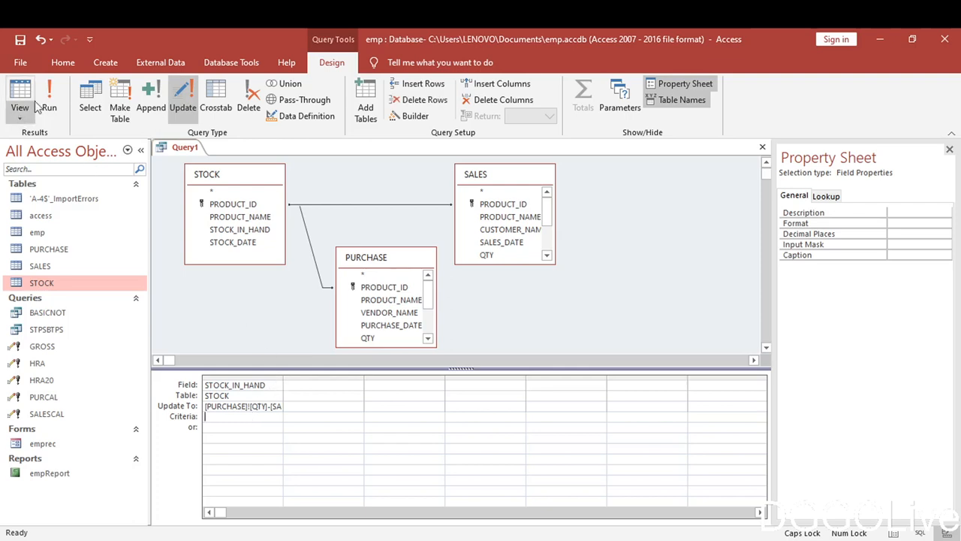
# Close the new update query and save it as STOCKCAL.
pyautogui.click(763, 151)
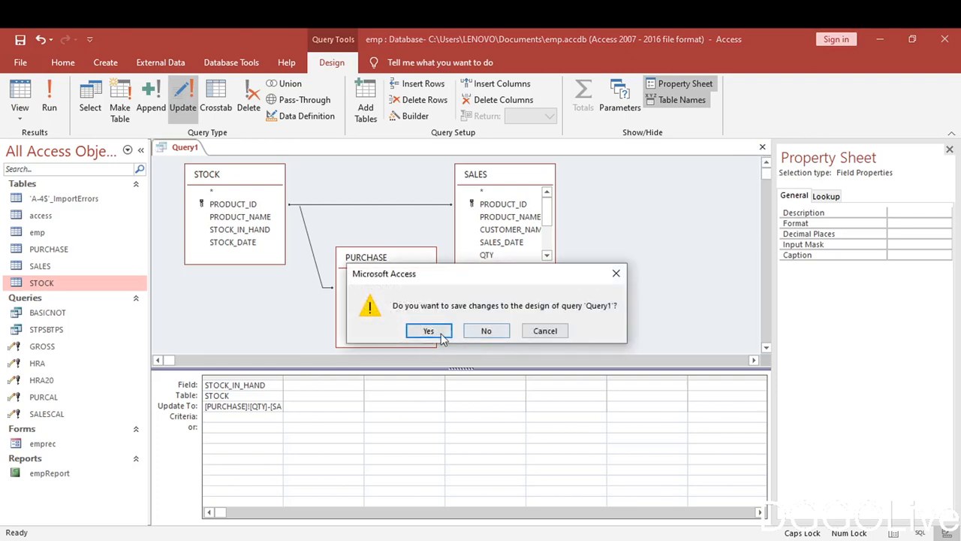
pyautogui.click(432, 330)
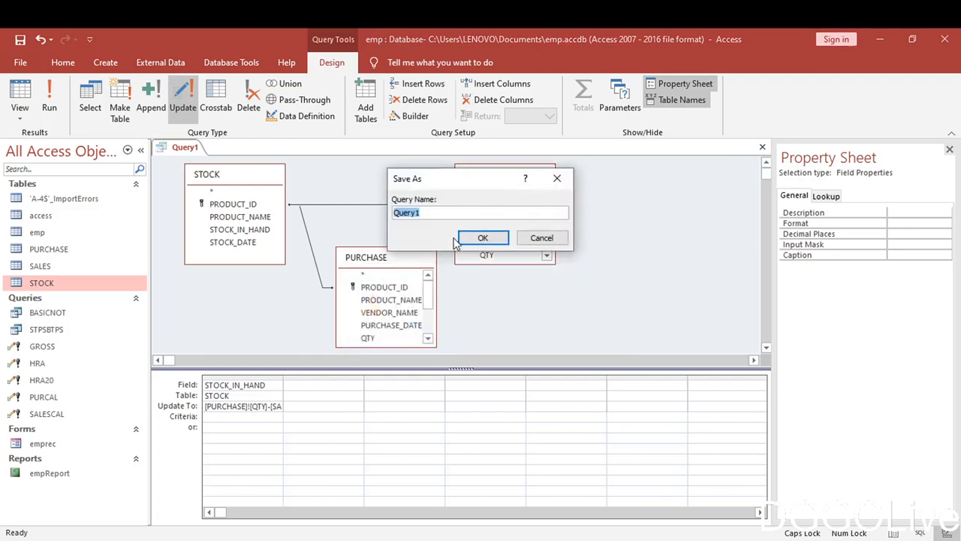
pyautogui.write('STOCKCAL')
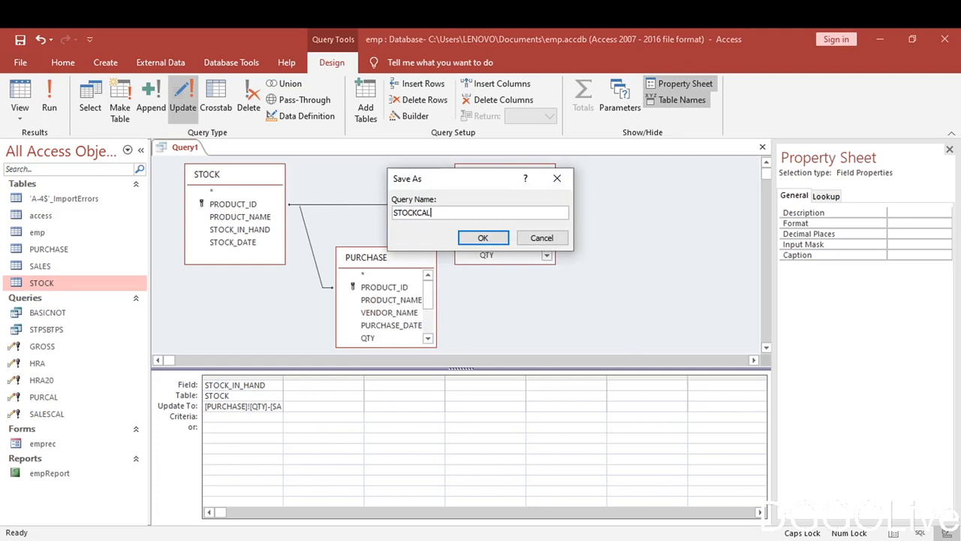
pyautogui.click(482, 238)
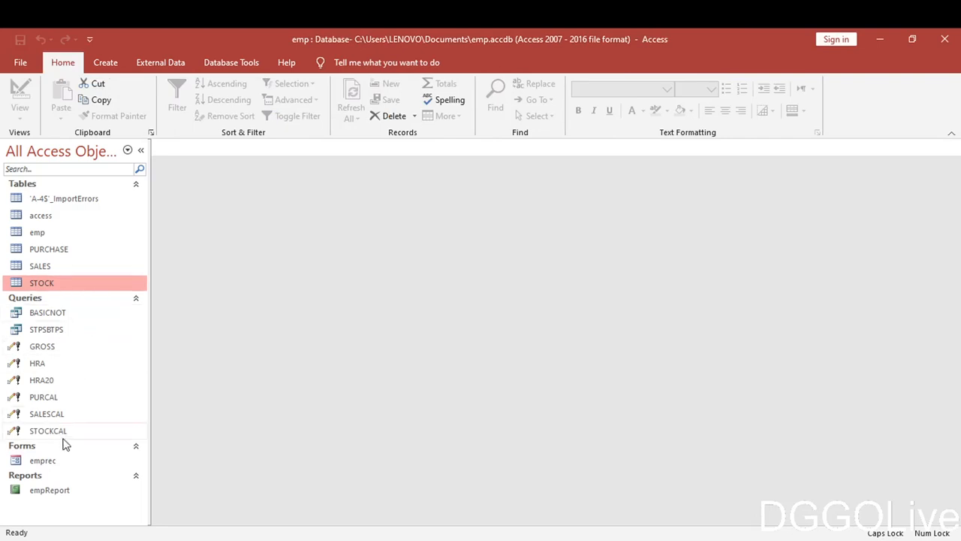
# Add a record to the STOCK table with PRODUCT_ID 1 and the product name copied from the first PURCHASE record.
pyautogui.doubleClick(51, 287)
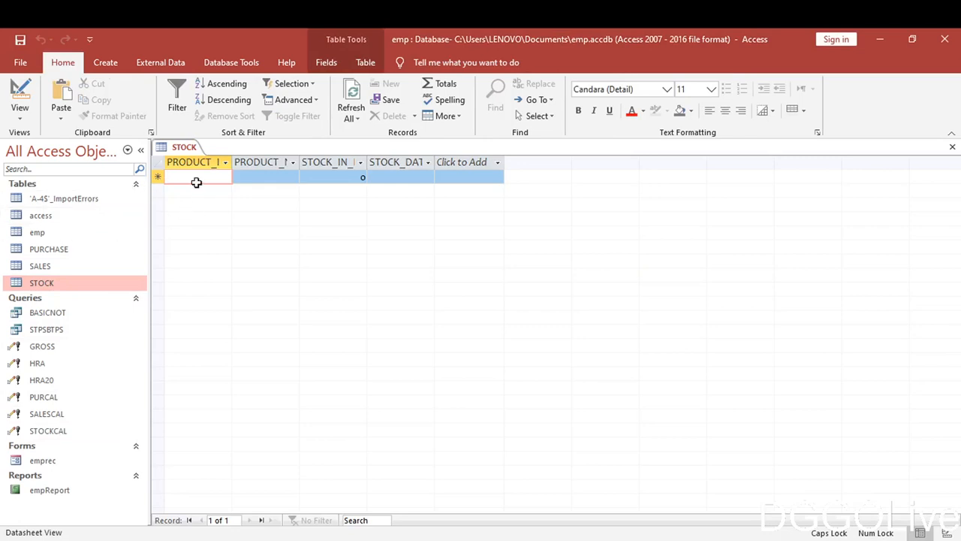
pyautogui.write('1')
pyautogui.click(247, 178)
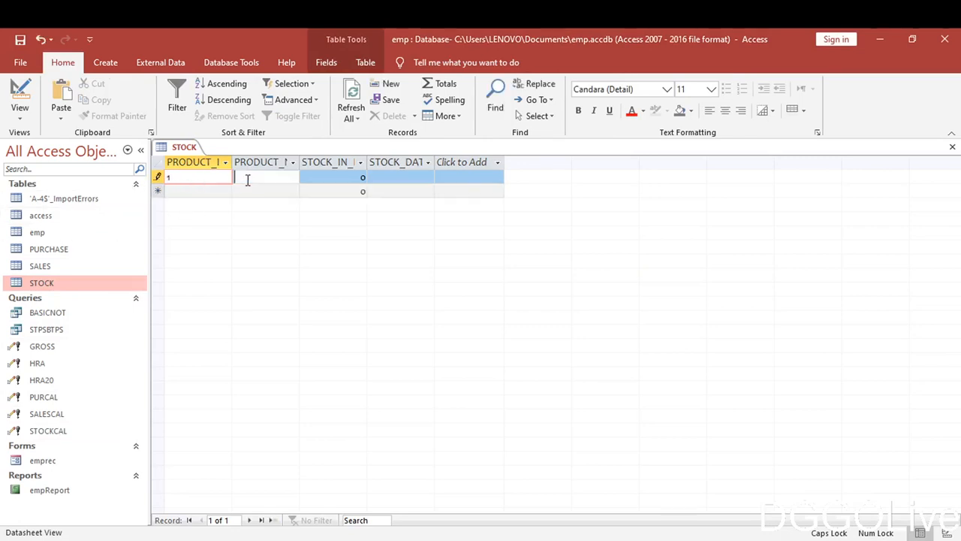
pyautogui.doubleClick(53, 248)
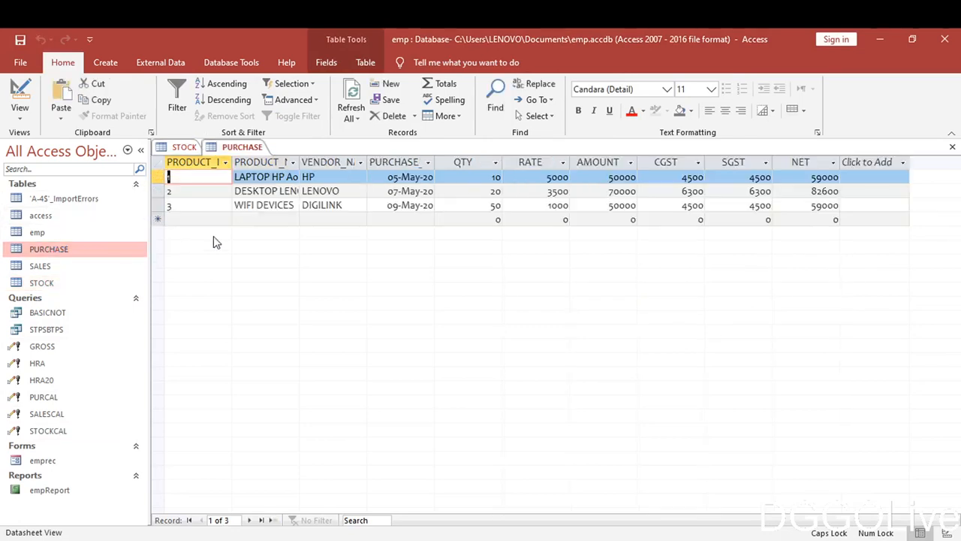
pyautogui.moveTo(236, 177); pyautogui.dragTo(328, 165)
pyautogui.hotkey('ctrl', 'c')
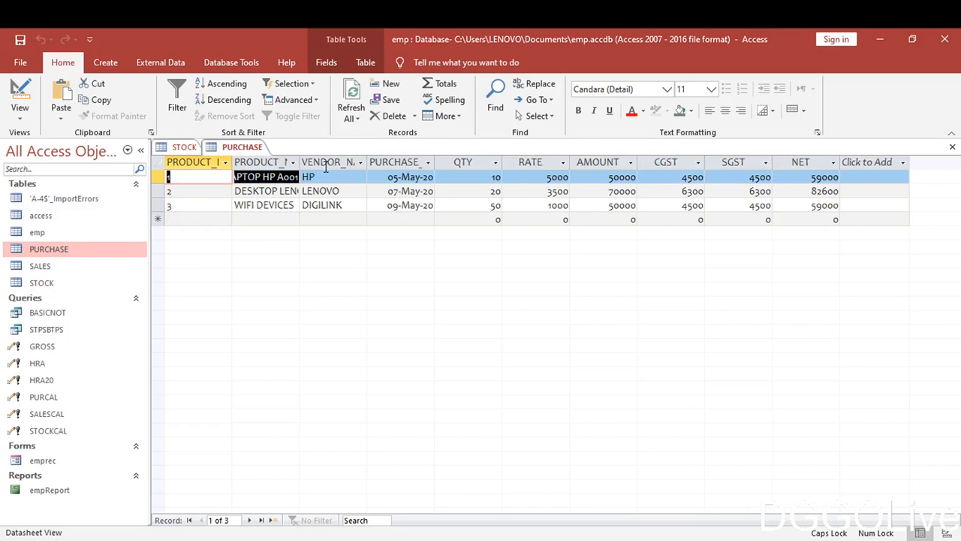
pyautogui.click(184, 147)
pyautogui.hotkey('ctrl', 'v')
pyautogui.moveTo(249, 180); pyautogui.dragTo(255, 181)
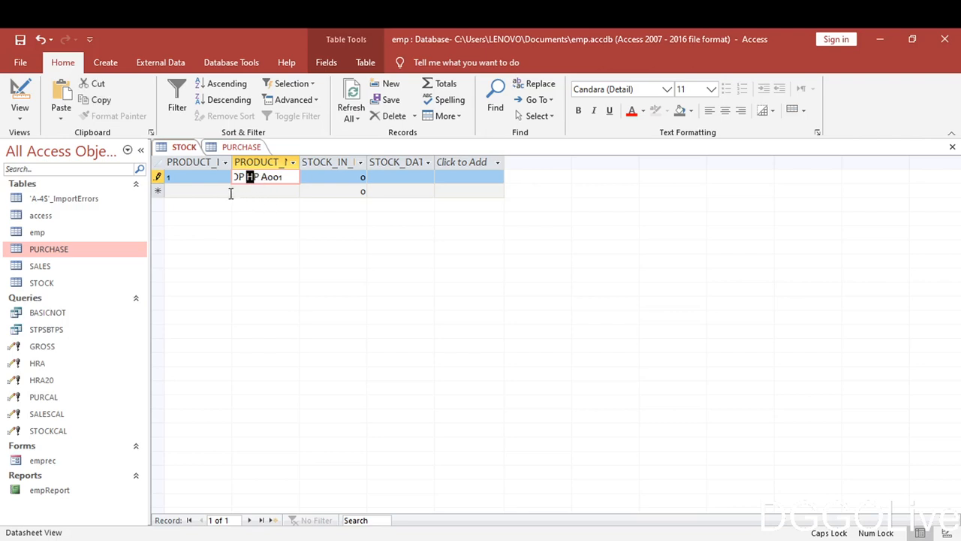
pyautogui.click(192, 192)
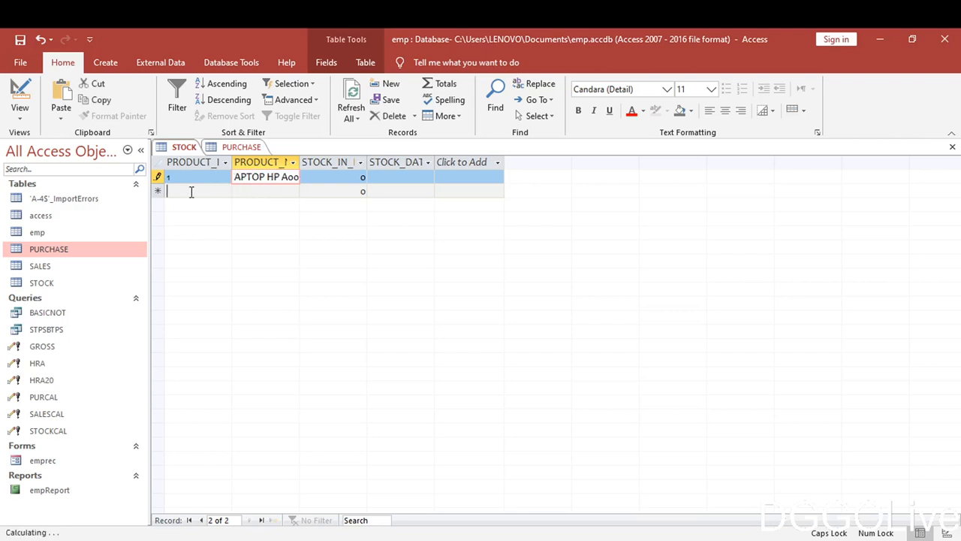
# Add a second record to the STOCK table with PRODUCT_ID 2 and the product name copied from the second PURCHASE record.
pyautogui.write('2')
pyautogui.click(250, 192)
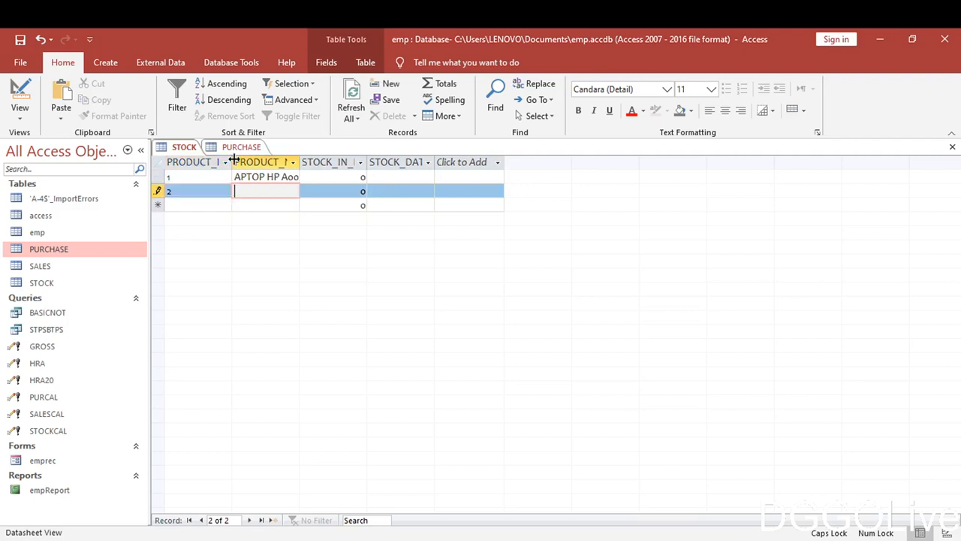
pyautogui.click(241, 147)
pyautogui.moveTo(242, 193); pyautogui.dragTo(318, 190)
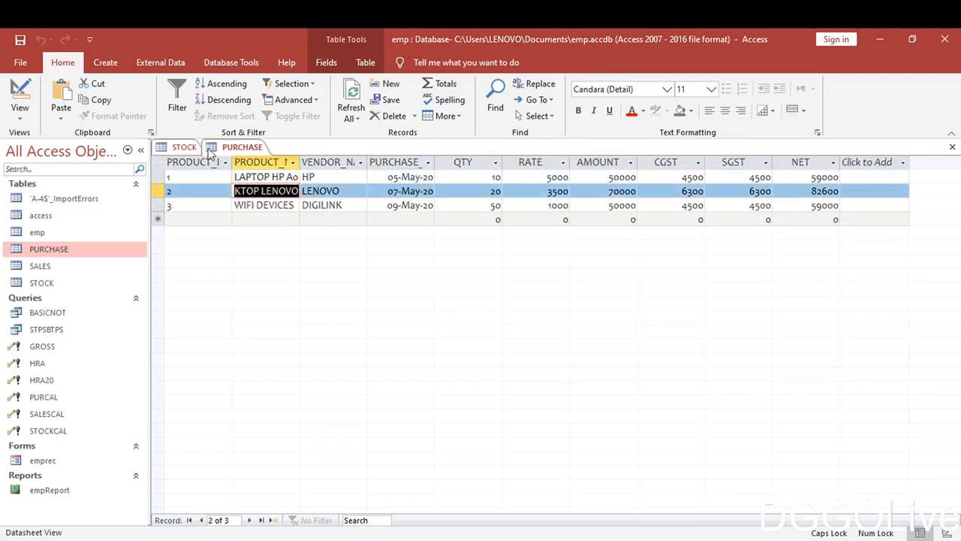
pyautogui.click(183, 147)
pyautogui.write('APTOP LENOVO')
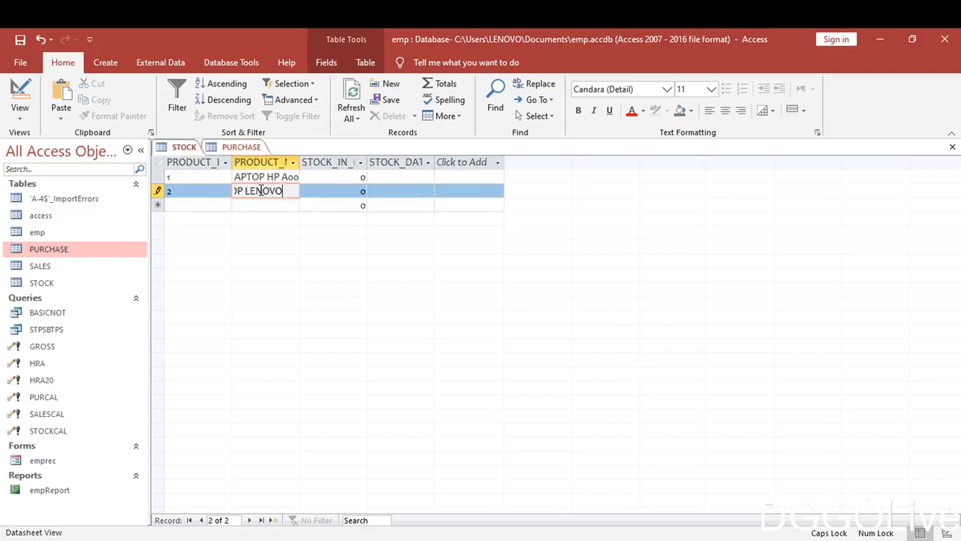
pyautogui.click(324, 191)
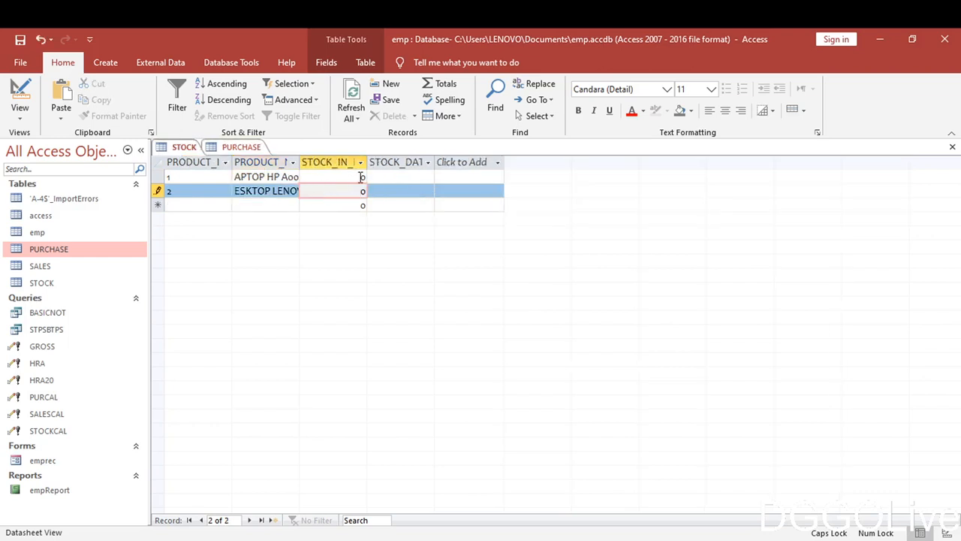
pyautogui.click(402, 176)
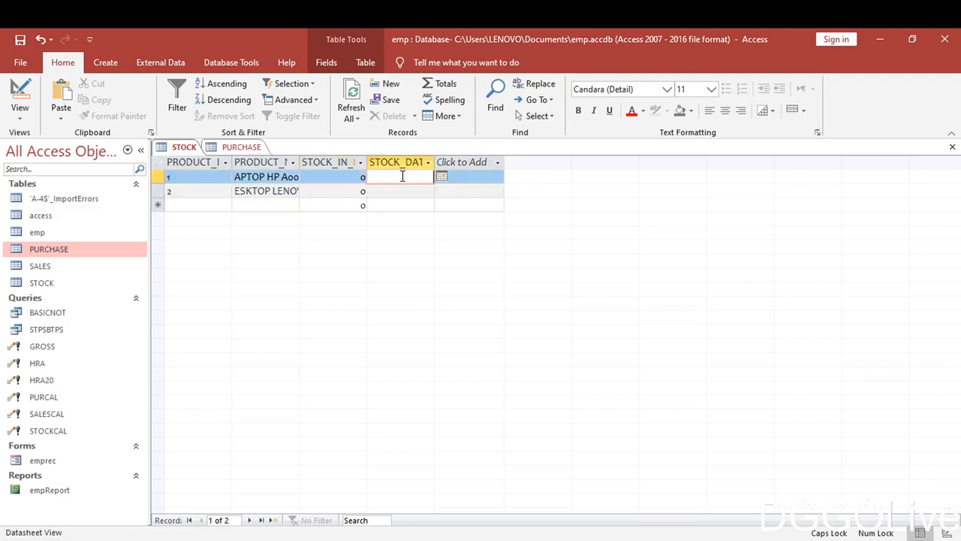
# Close the STOCK and PURCHASE tables and run the STOCKCAL update query, accepting the changes to the records.
pyautogui.click(953, 148)
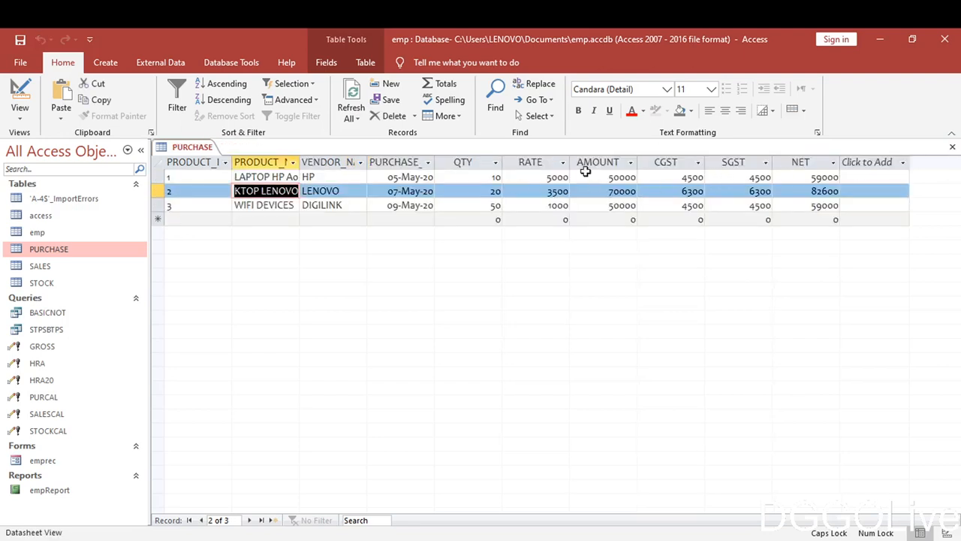
pyautogui.click(952, 148)
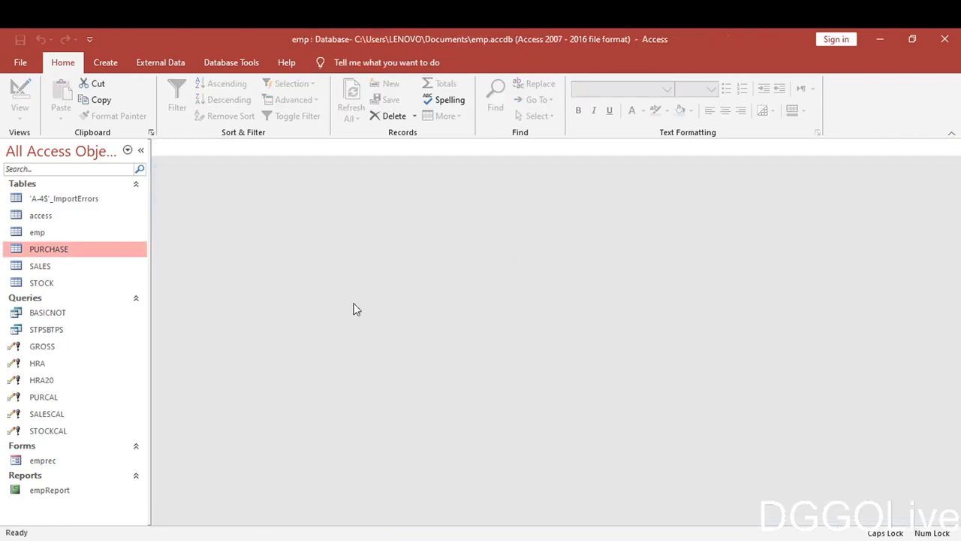
pyautogui.doubleClick(45, 431)
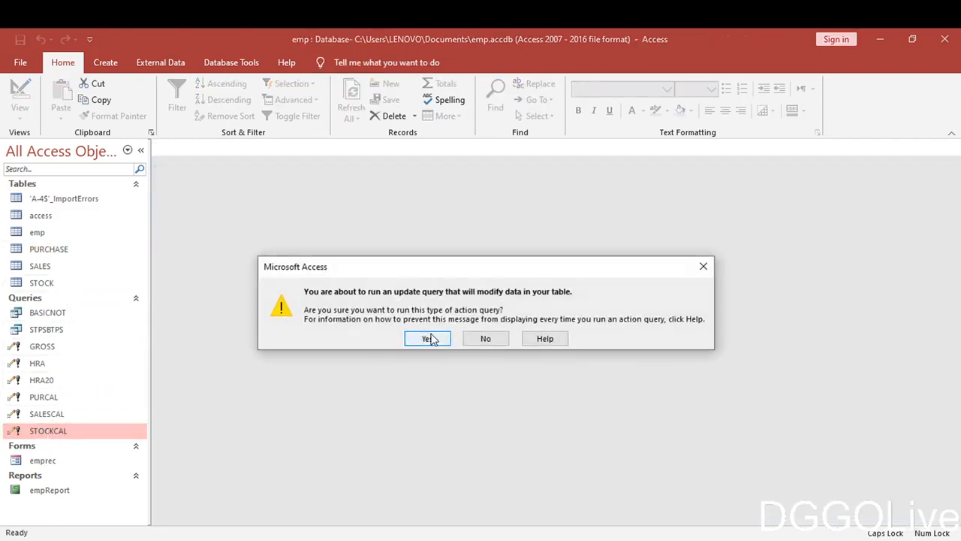
pyautogui.click(431, 338)
pyautogui.click(456, 342)
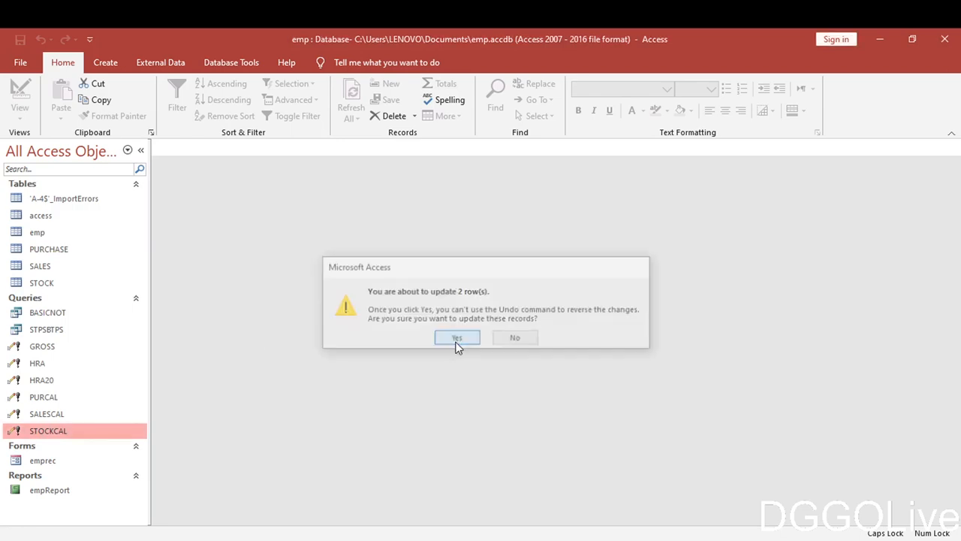
# Open the STOCK, PURCHASE and SALES tables and compare STOCK_IN_HAND with the purchased and sold QTY values.
pyautogui.doubleClick(47, 285)
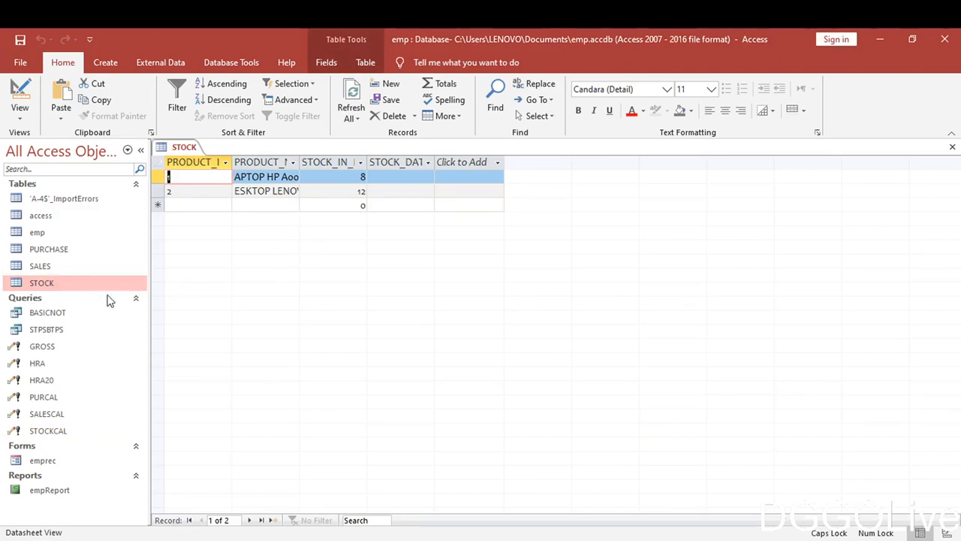
pyautogui.click(43, 254)
pyautogui.doubleClick(43, 254)
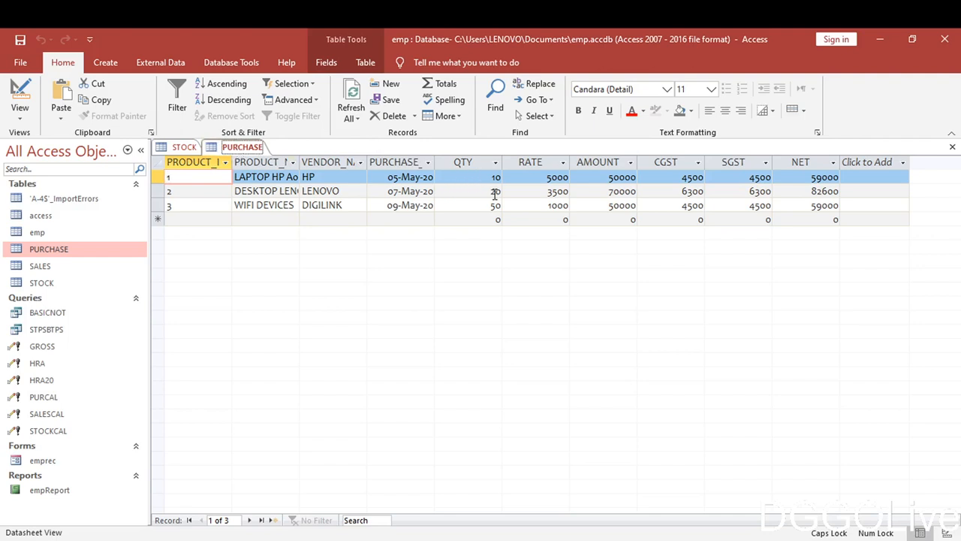
pyautogui.click(39, 266)
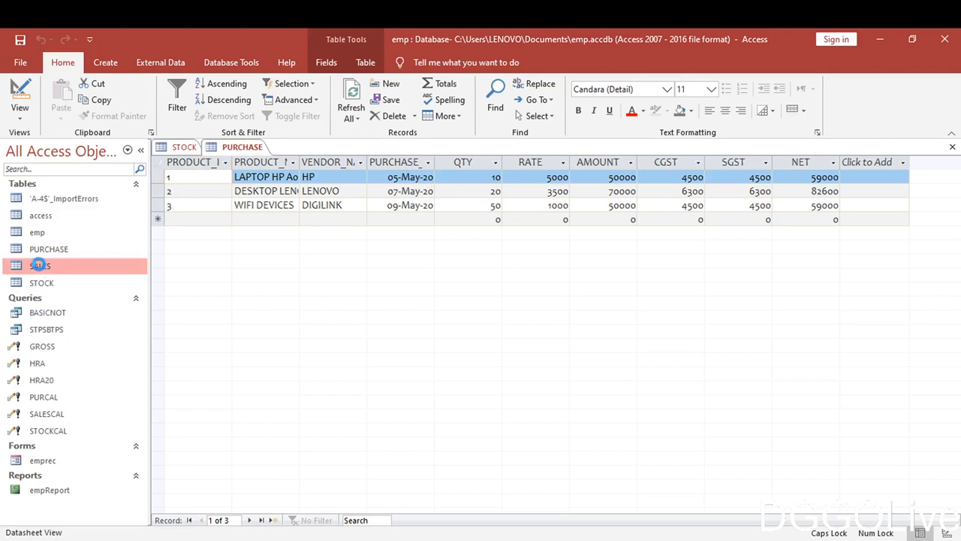
pyautogui.doubleClick(39, 265)
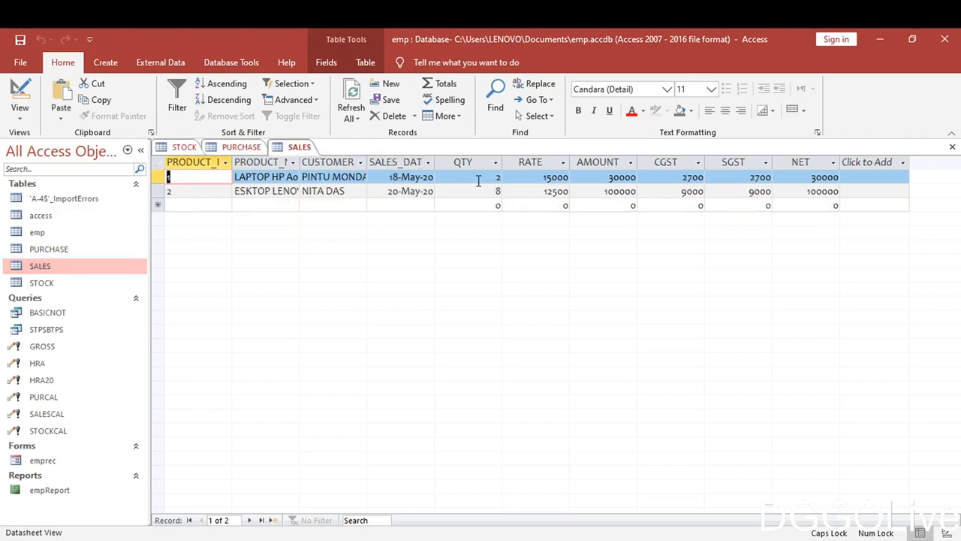
pyautogui.click(183, 147)
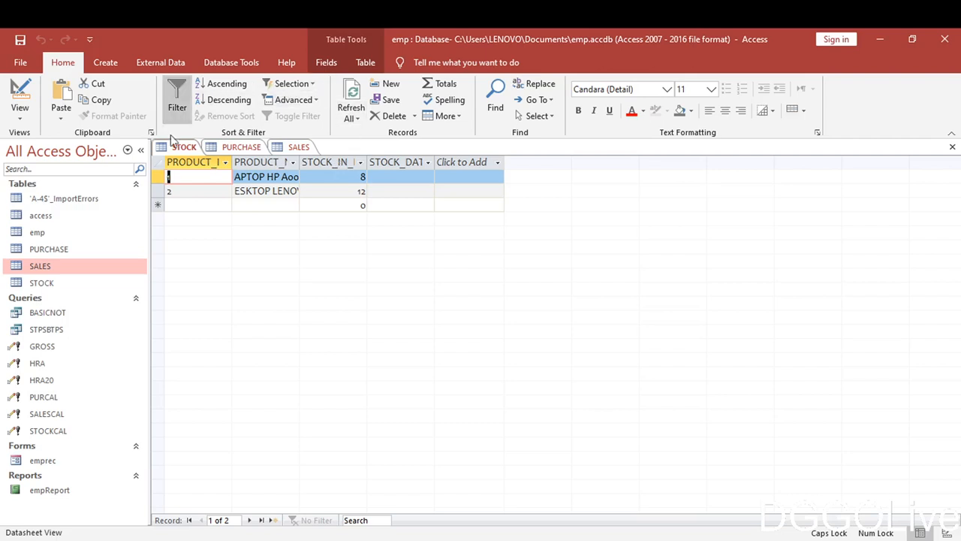
pyautogui.click(211, 60)
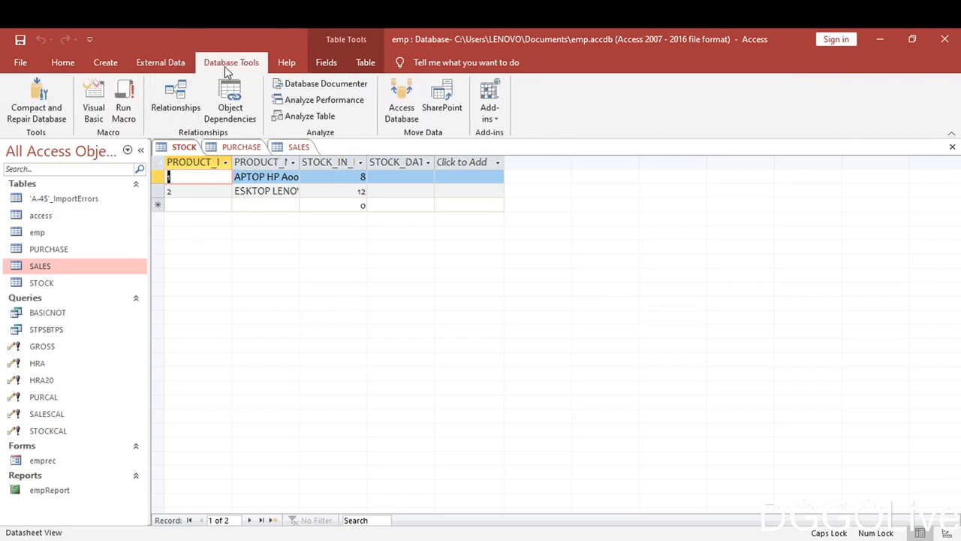
pyautogui.click(185, 101)
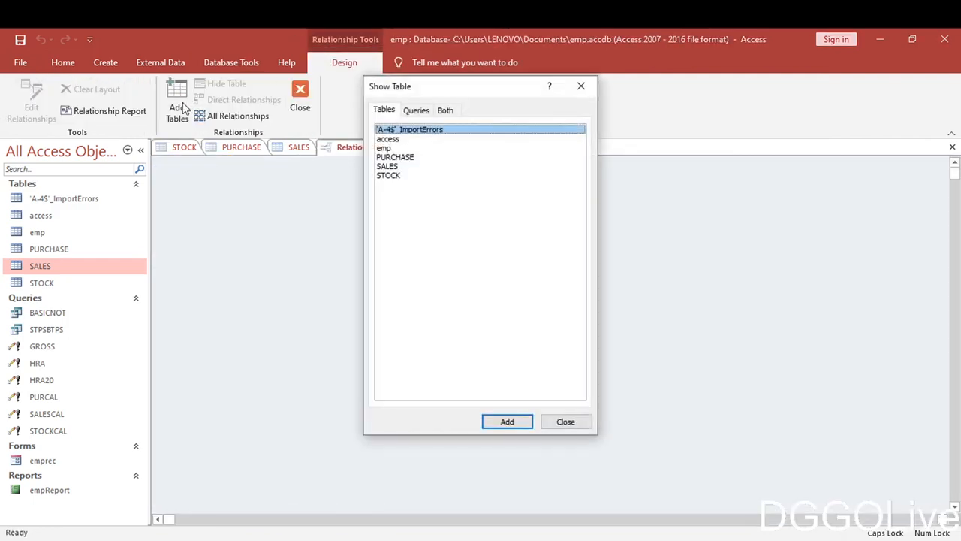
pyautogui.click(579, 87)
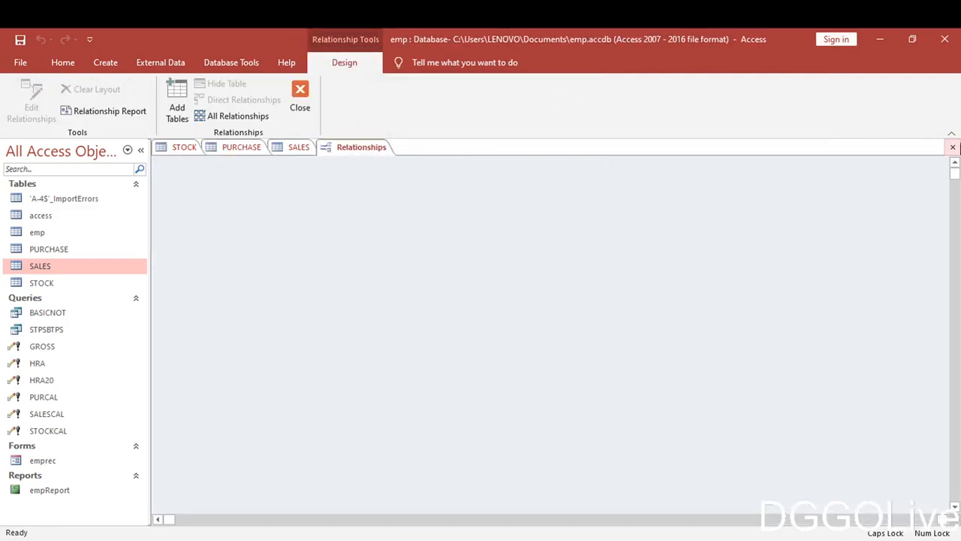
pyautogui.click(952, 148)
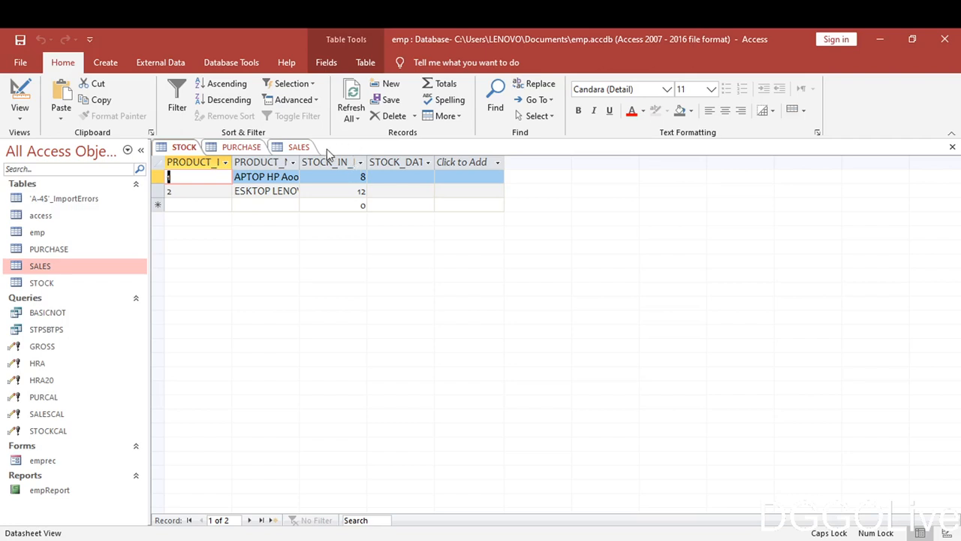
# Review the product records across the open STOCK, PURCHASE and SALES tables, ending on STOCK.
pyautogui.click(267, 177)
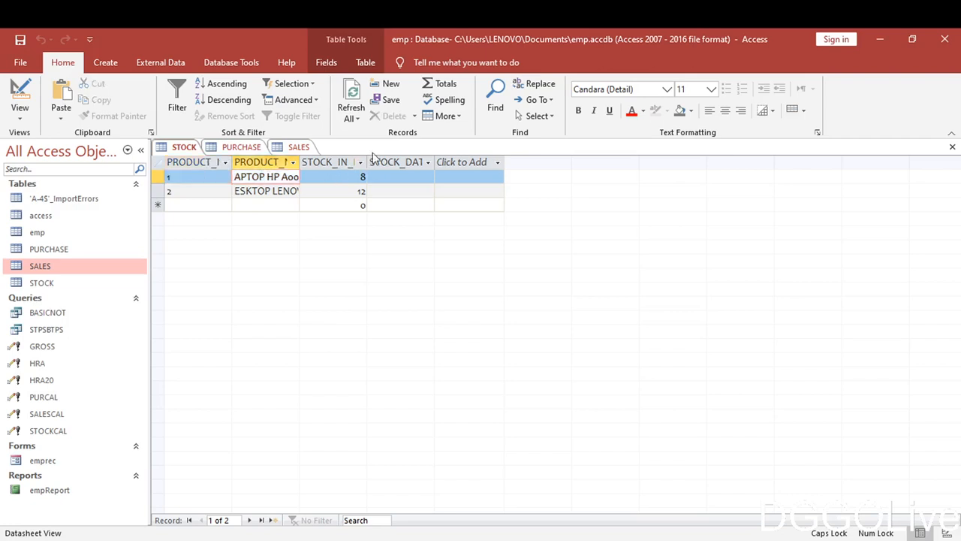
pyautogui.click(226, 147)
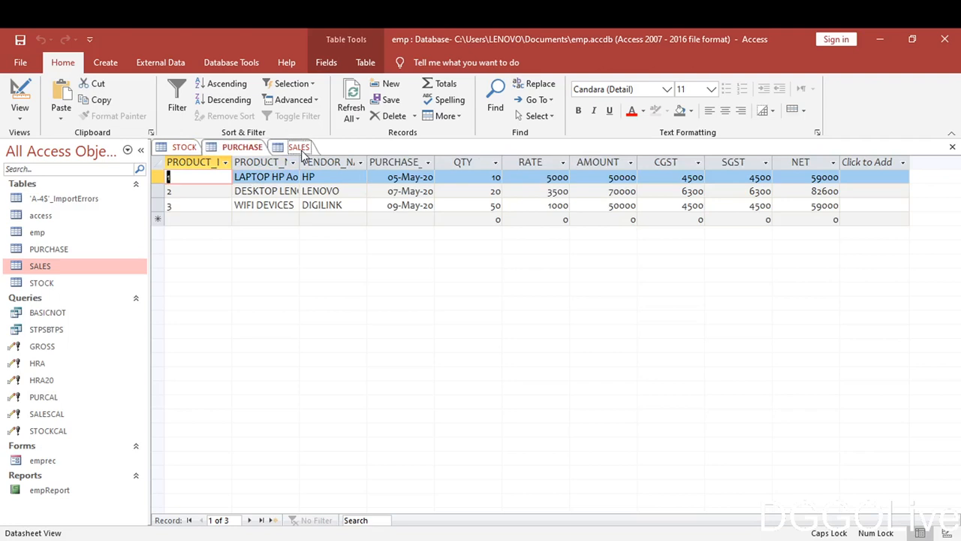
pyautogui.click(297, 148)
pyautogui.click(234, 148)
pyautogui.click(186, 147)
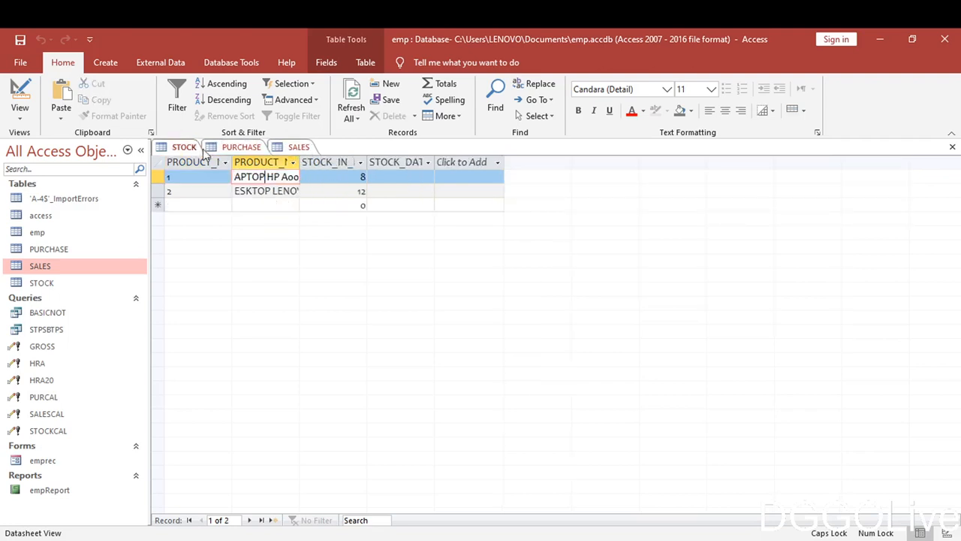
pyautogui.click(239, 149)
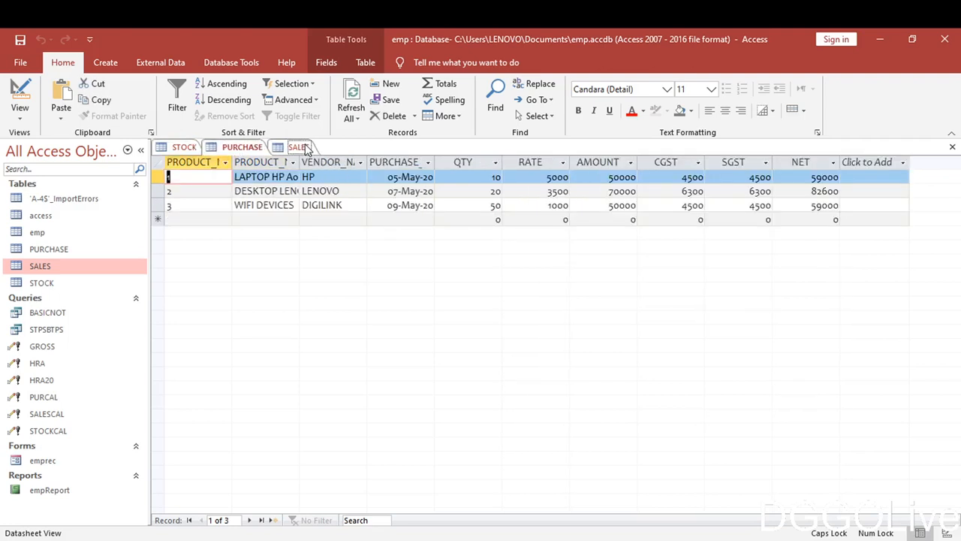
pyautogui.click(301, 147)
pyautogui.click(252, 148)
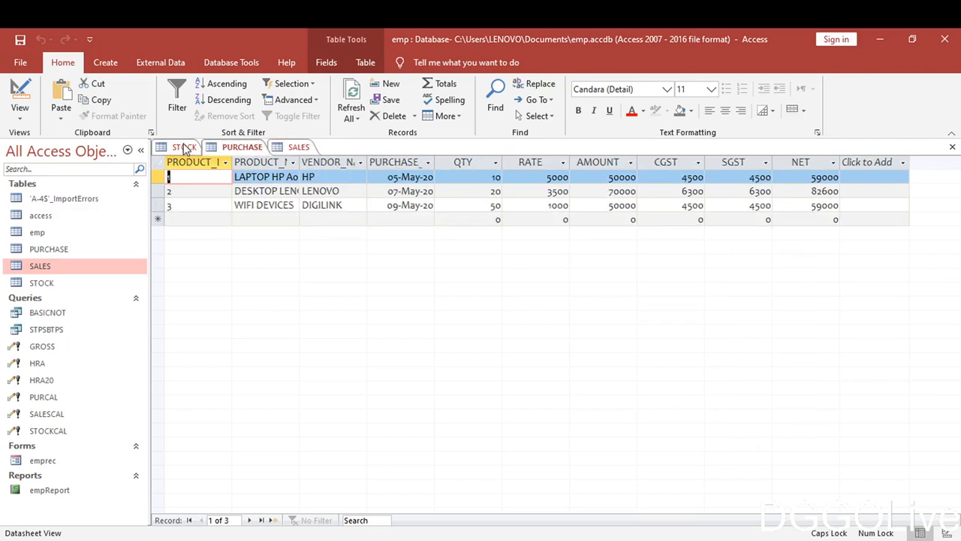
pyautogui.click(184, 147)
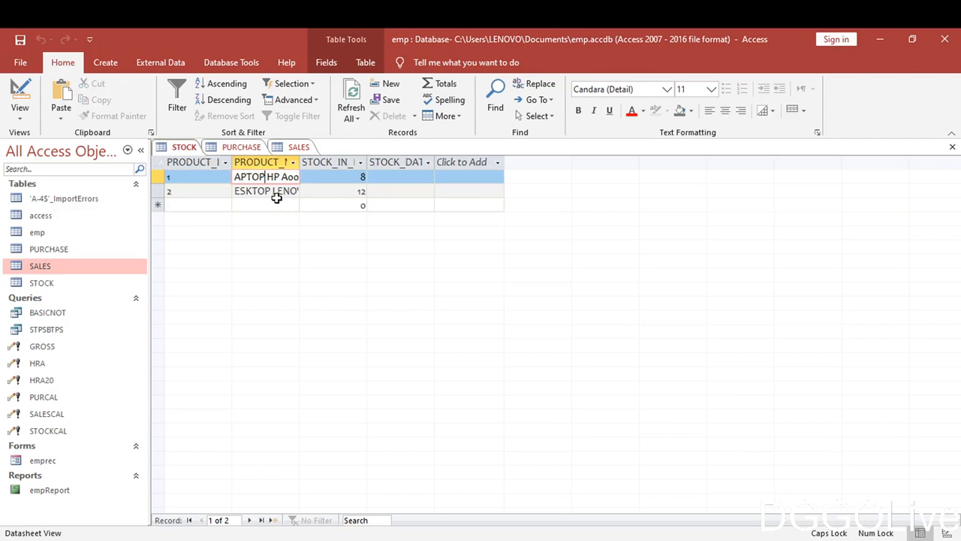
pyautogui.click(291, 148)
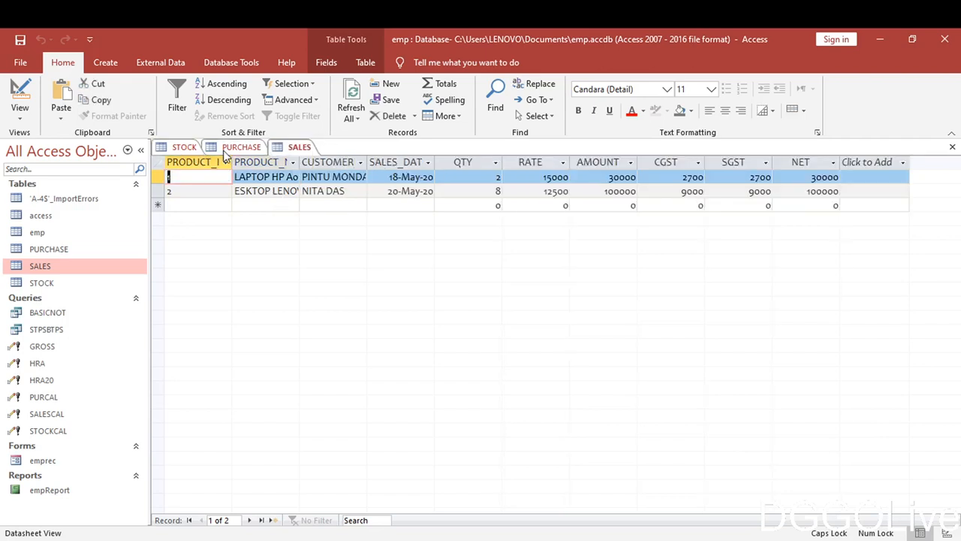
pyautogui.click(217, 149)
pyautogui.click(184, 147)
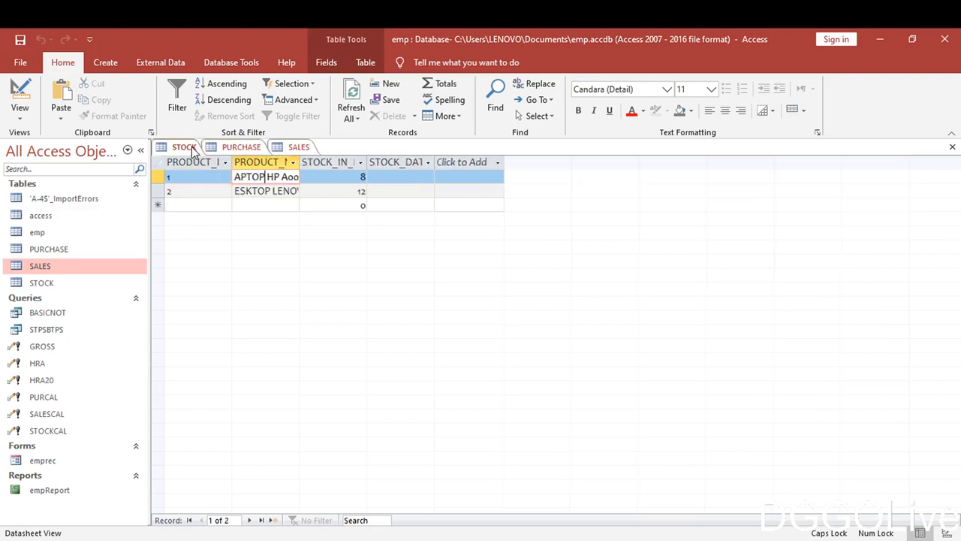